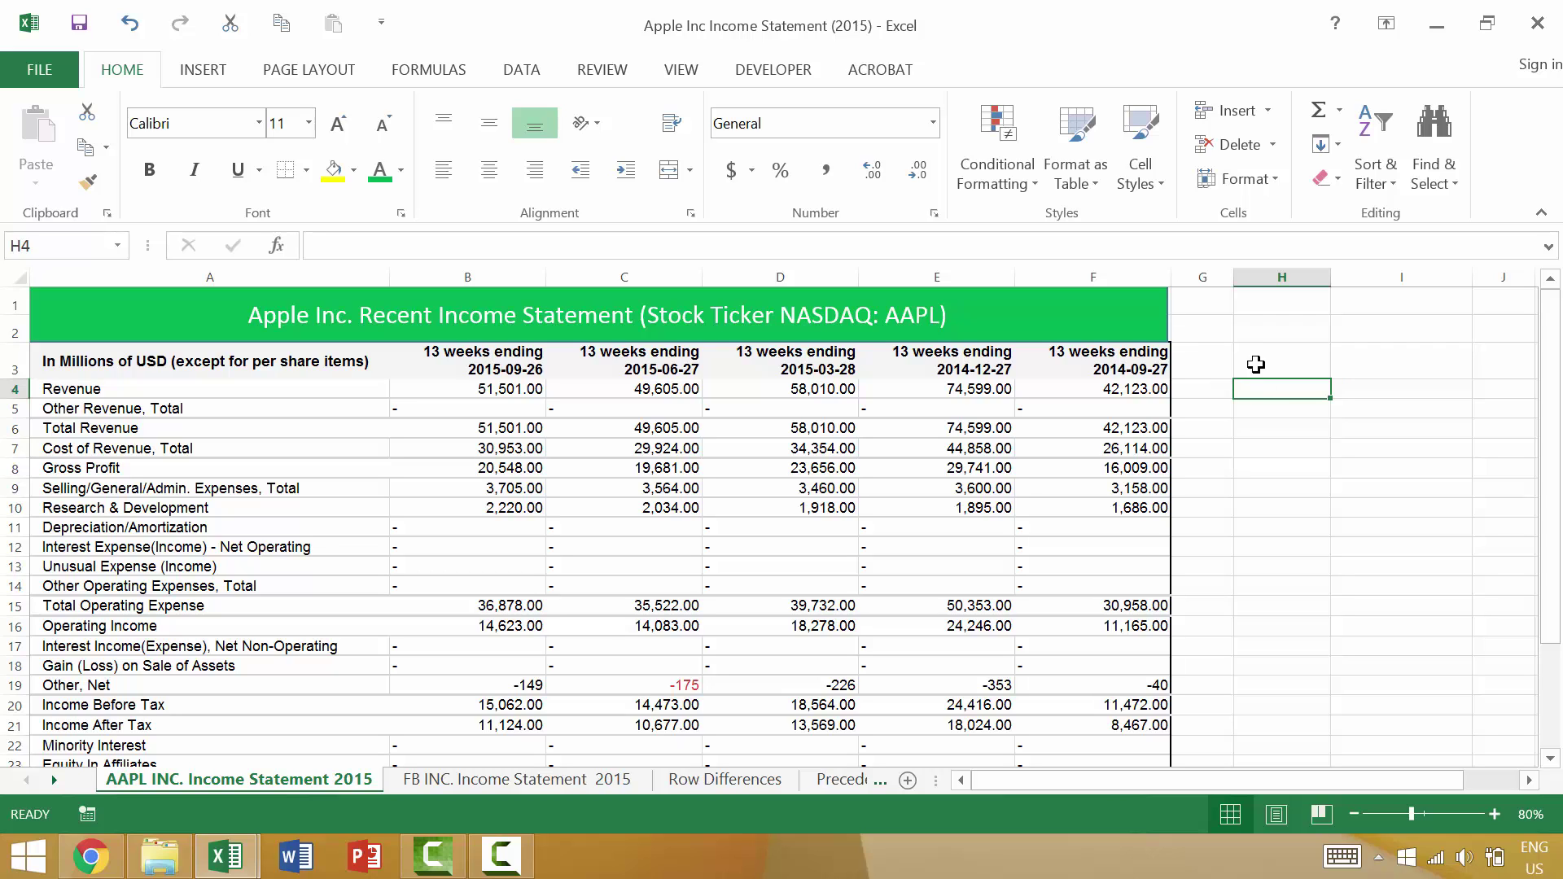
Enter the labels General, Currency, Percentage and Scienctifc down cells H3 to H6 beside the income statement.
left_click(1262, 363)
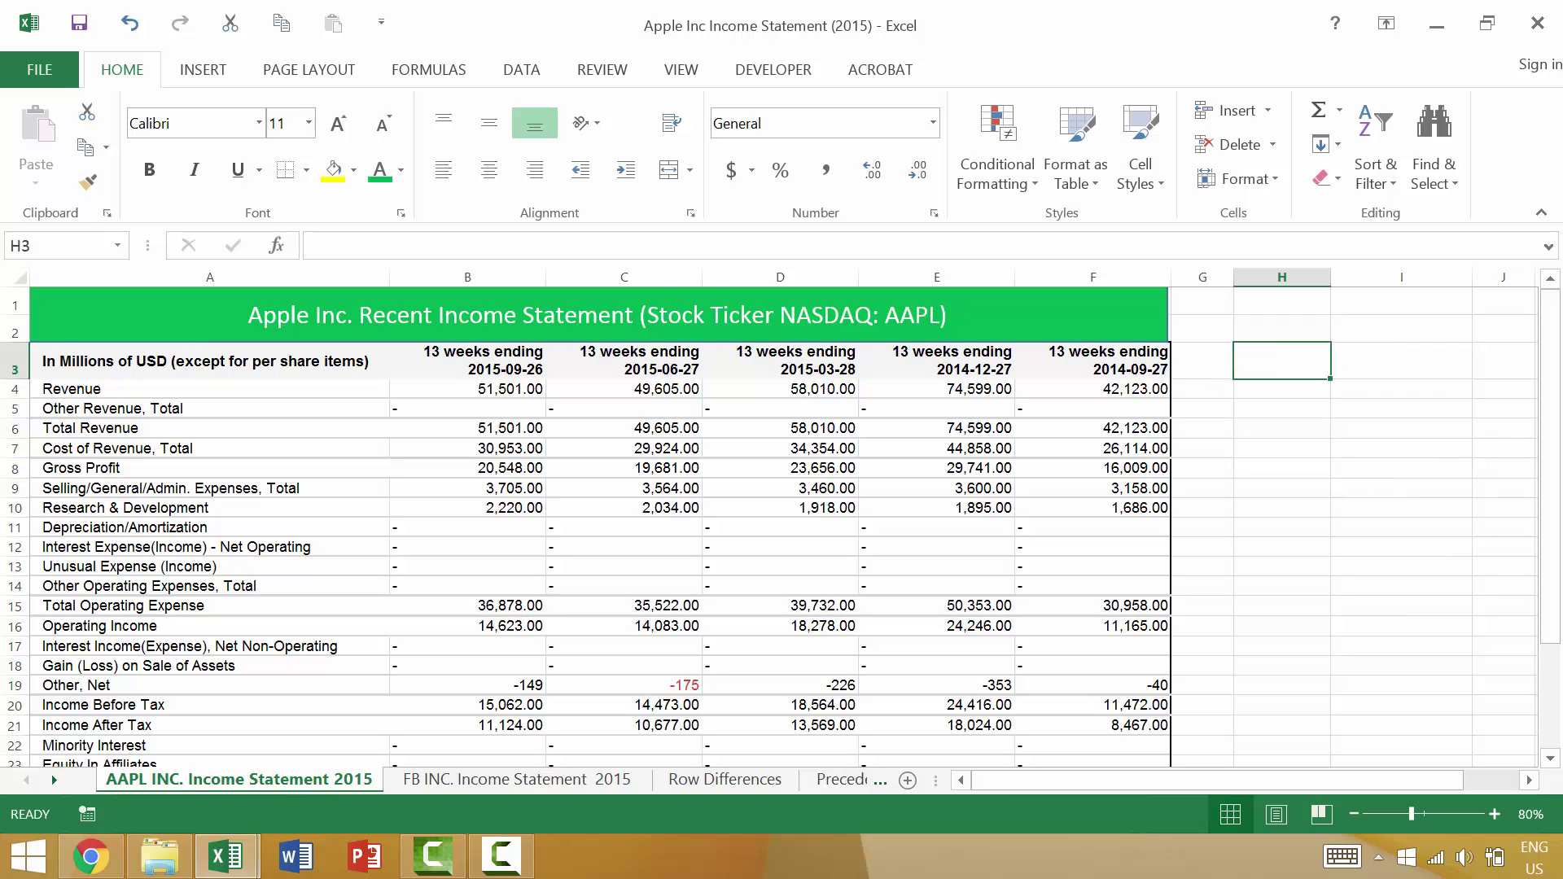
key("super+d")
key("super+d")
type("G")
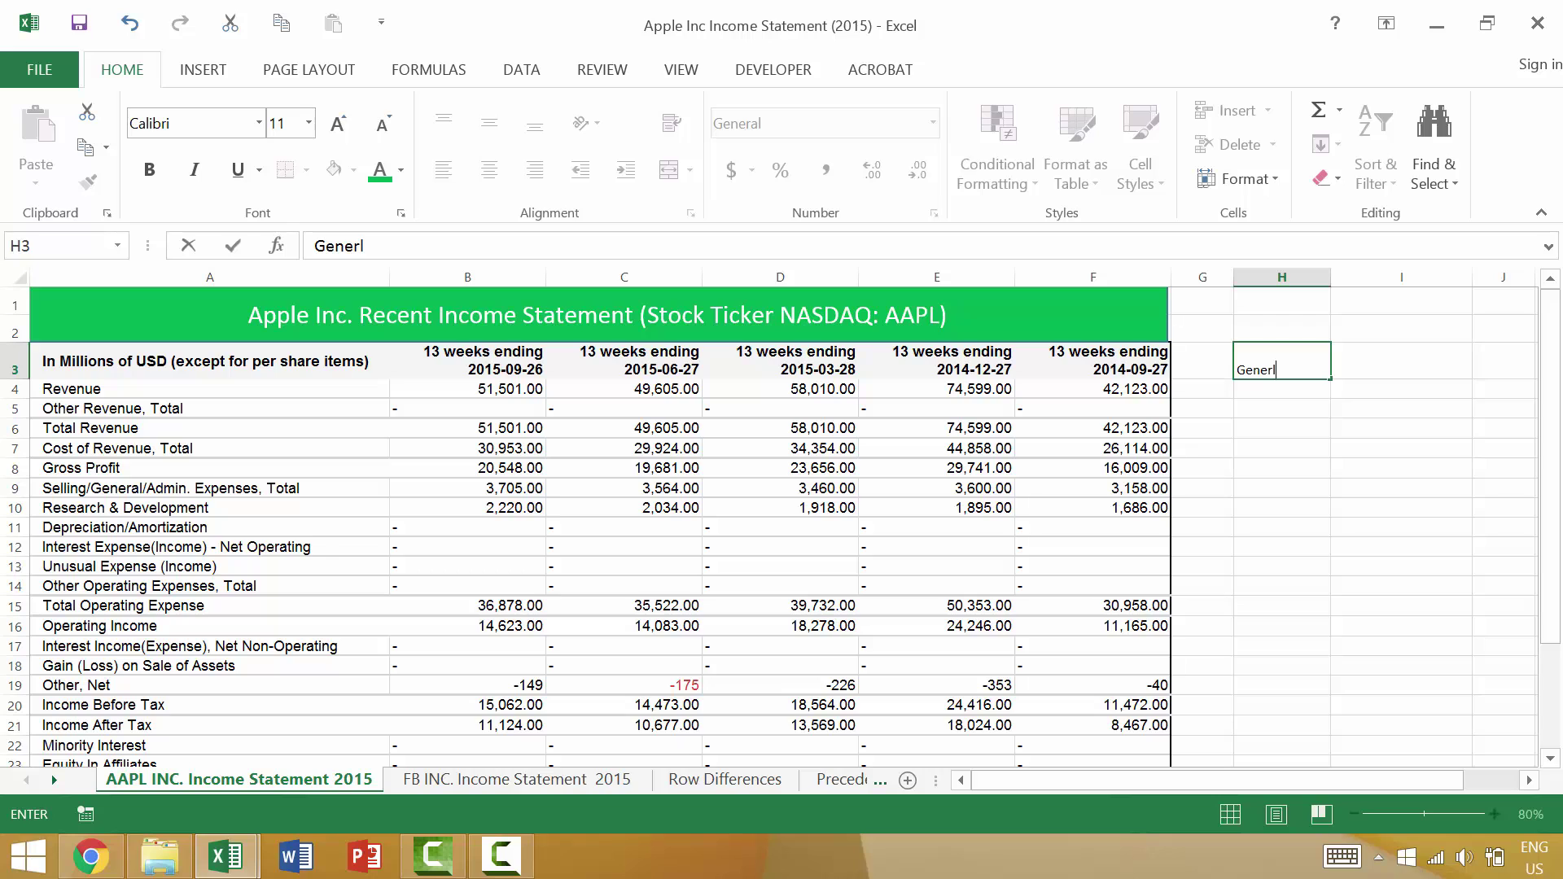
type("eneral")
key("Return")
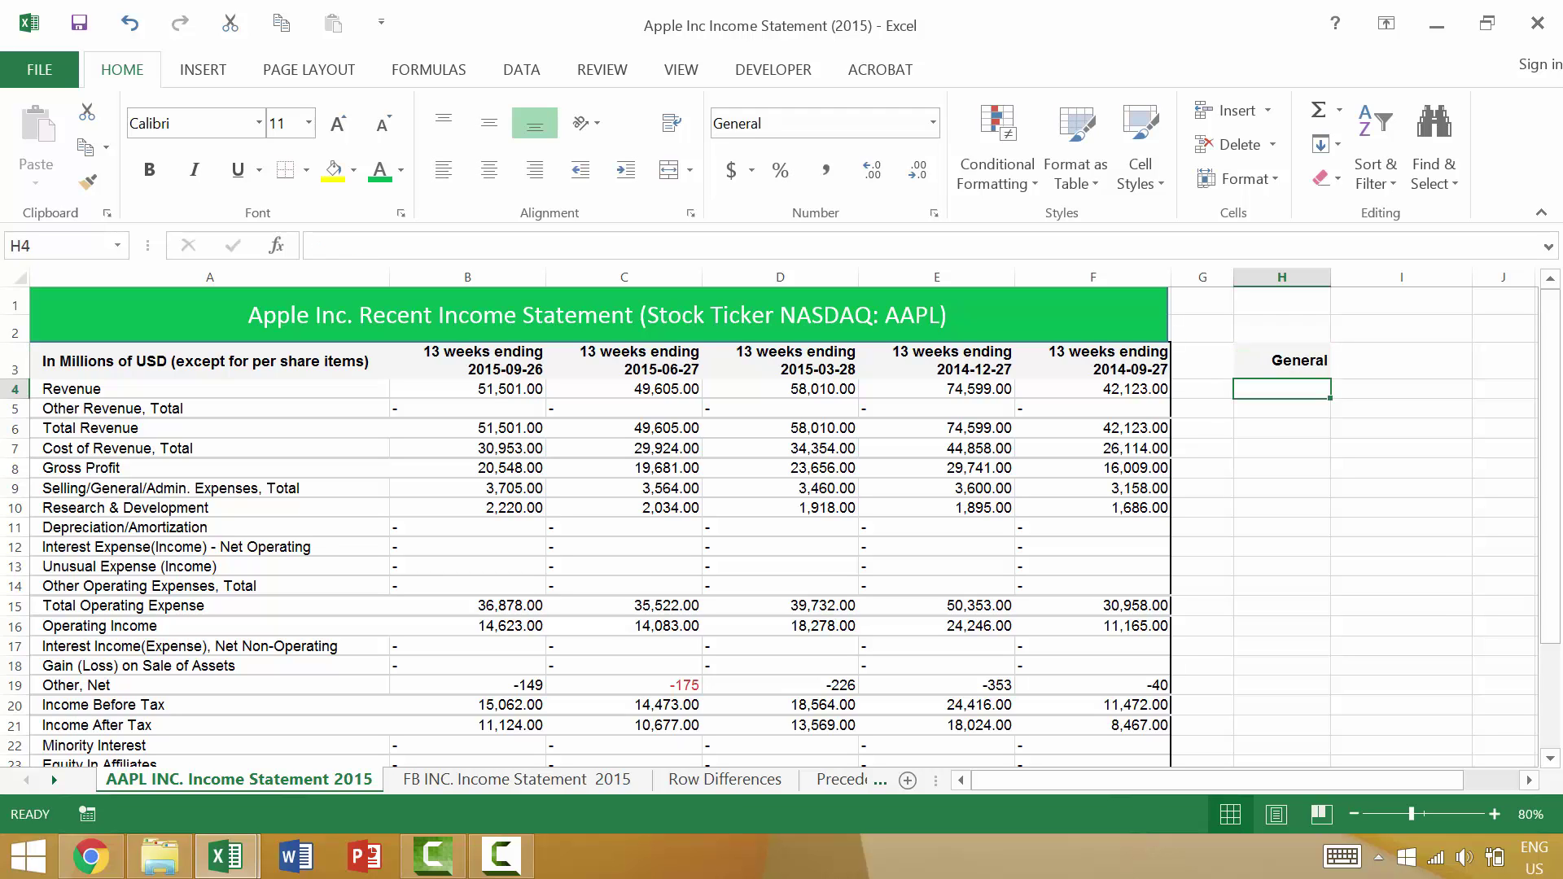
type("Curr")
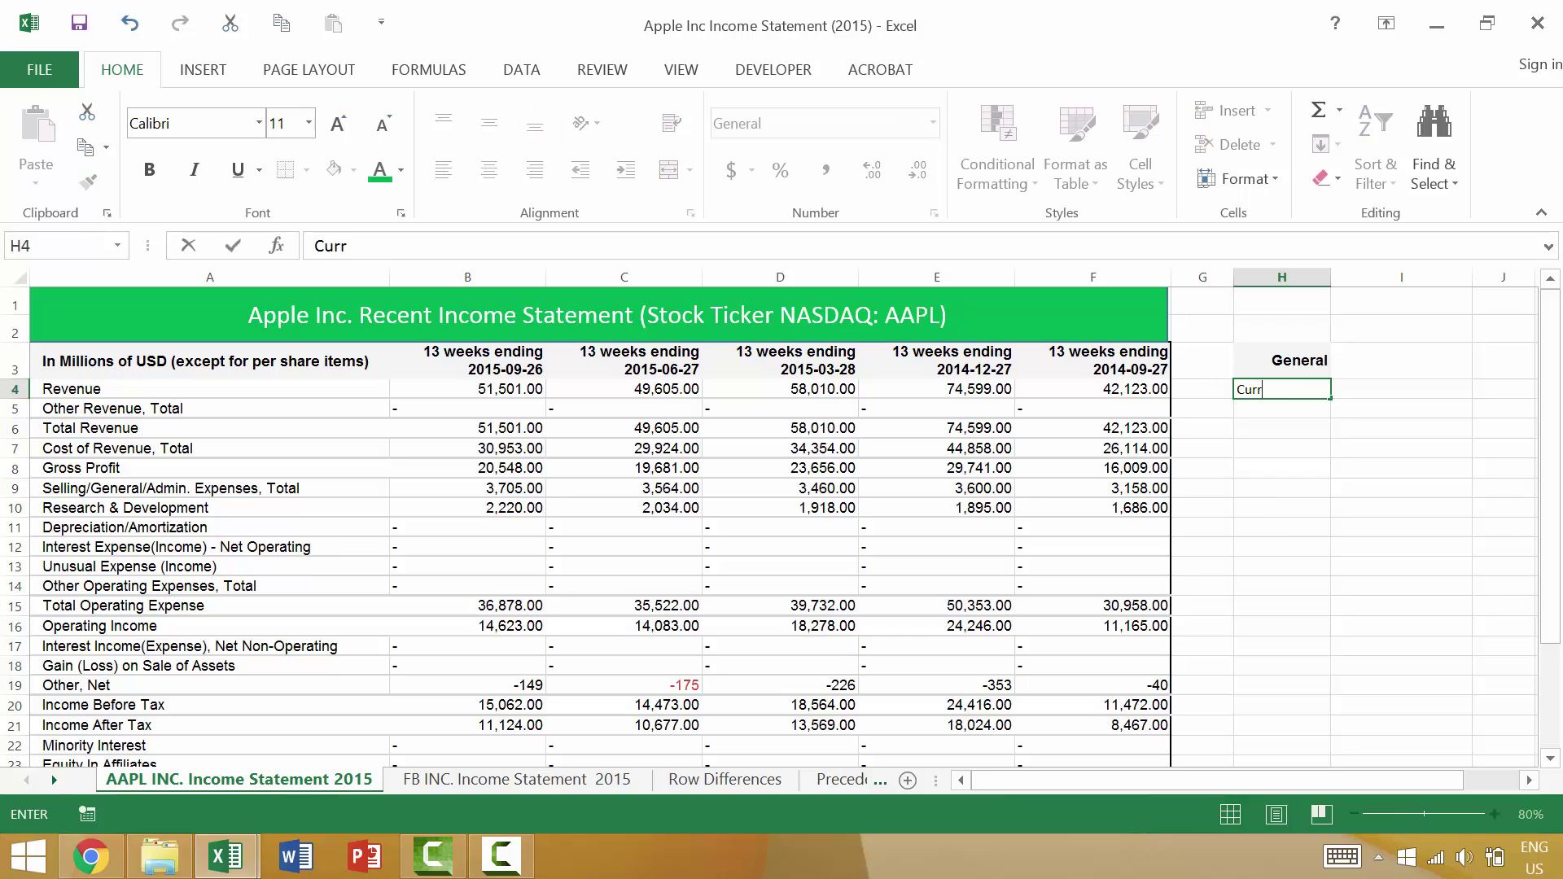
type("ency")
key("Return")
type("P")
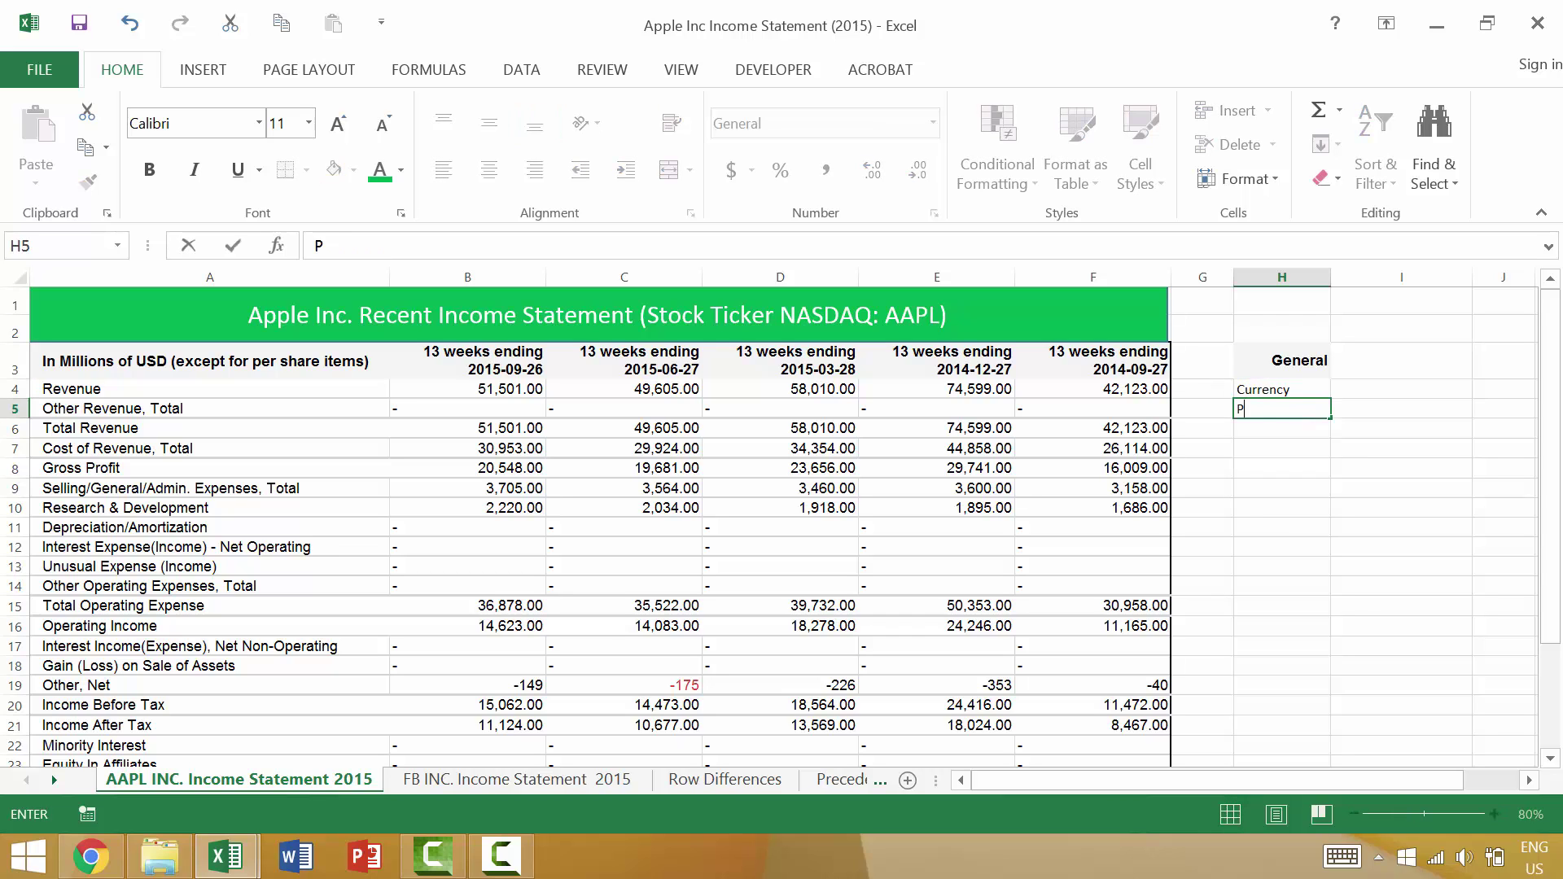
type("ercentage")
key("Return")
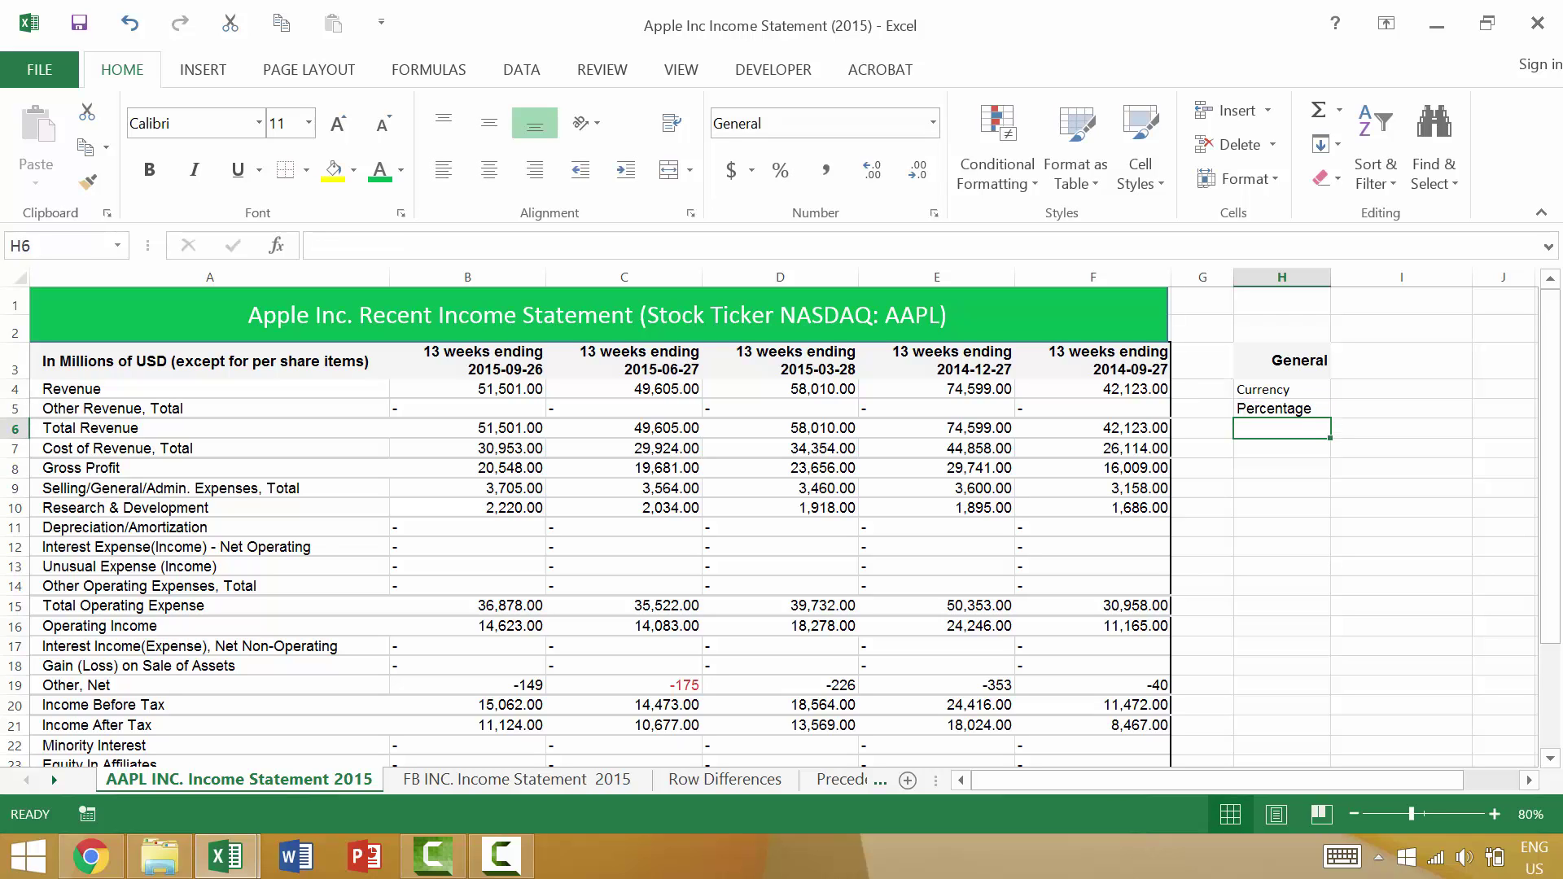
type("Scienctifc")
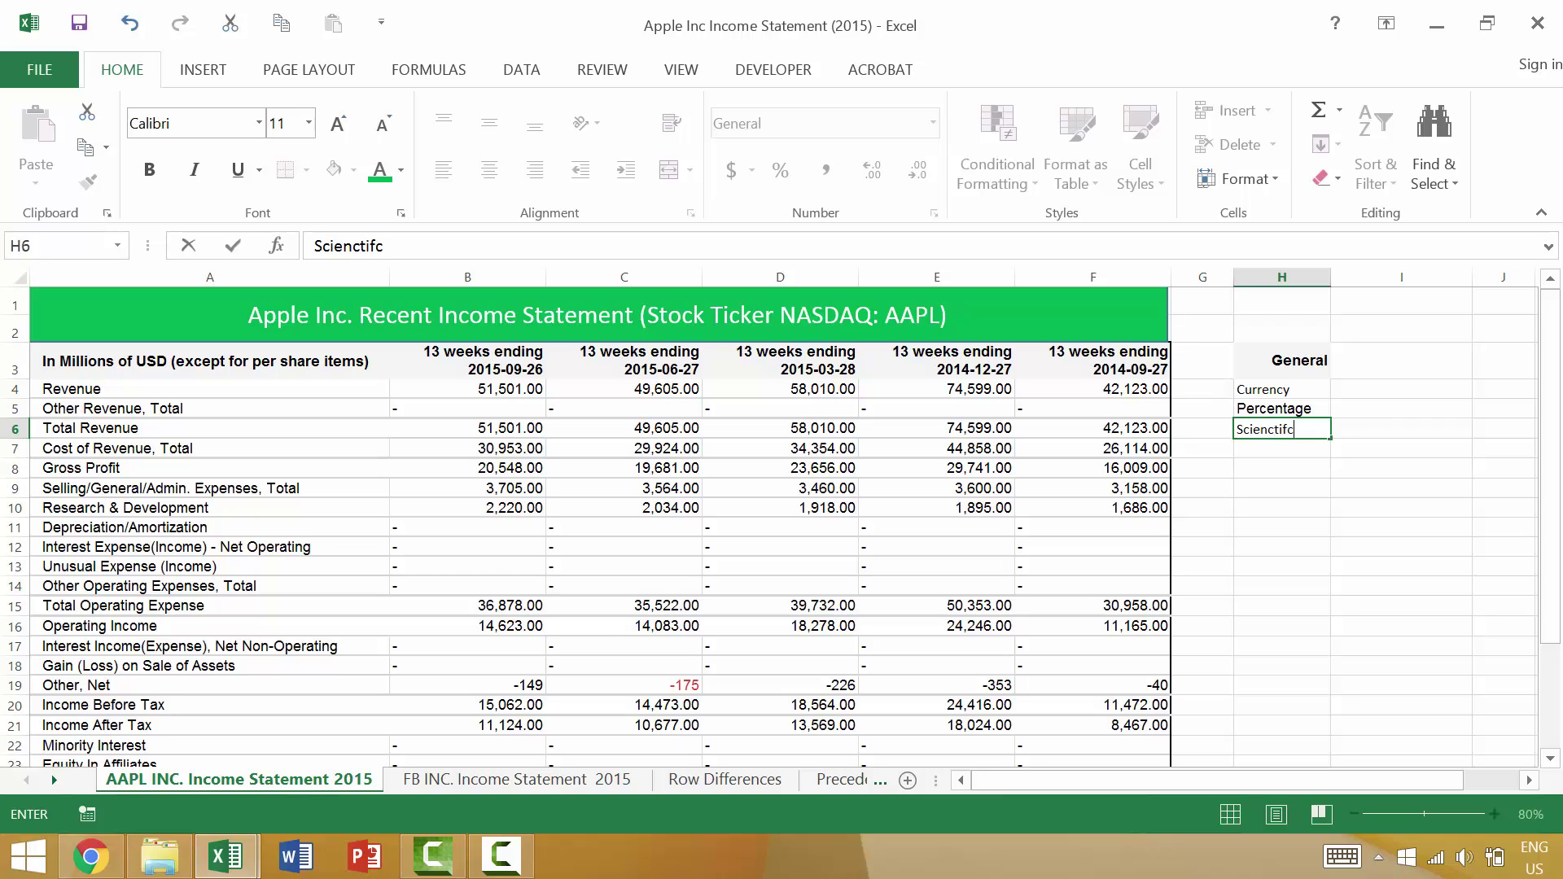
key("Return")
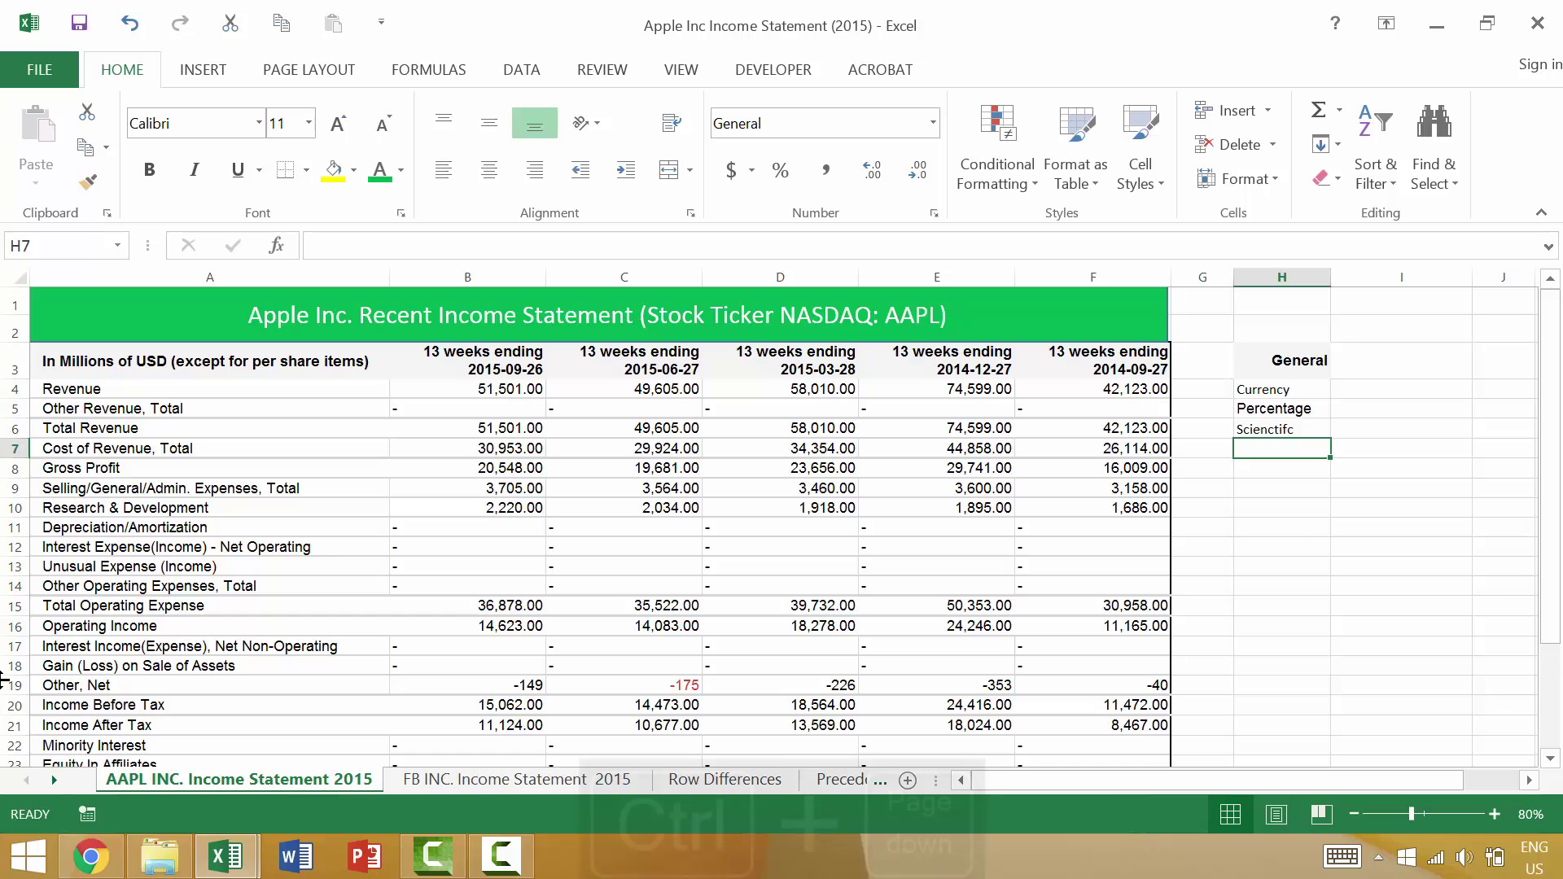
Copy the seven format labels in A1:A7 of the Number Formatting sheet.
key("ctrl+Page_Down")
key("ctrl+Page_Down")
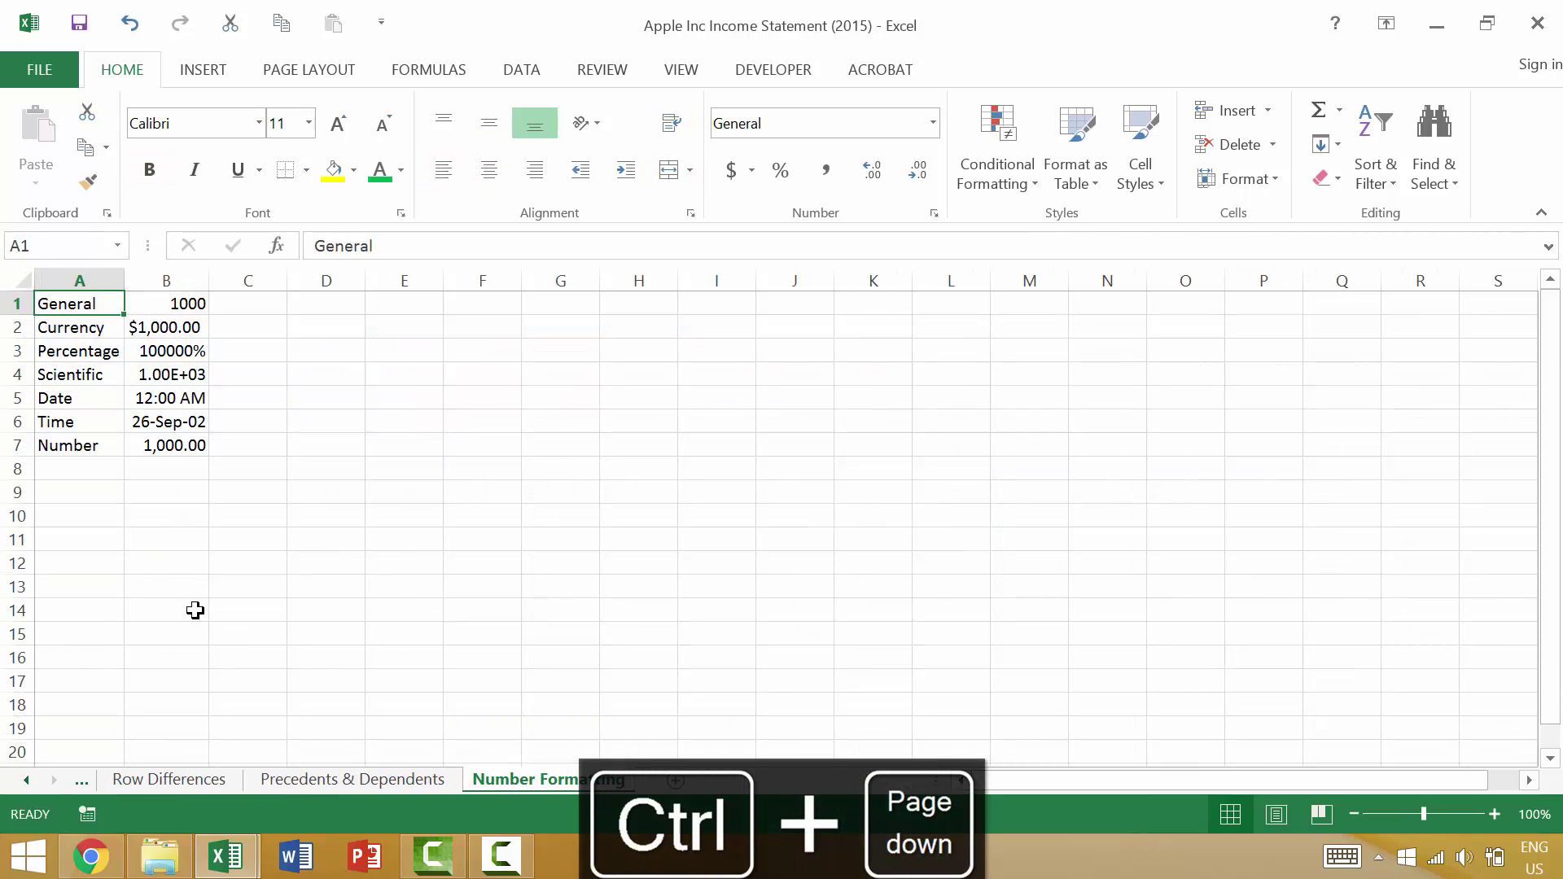
left_click(85, 453, "shift")
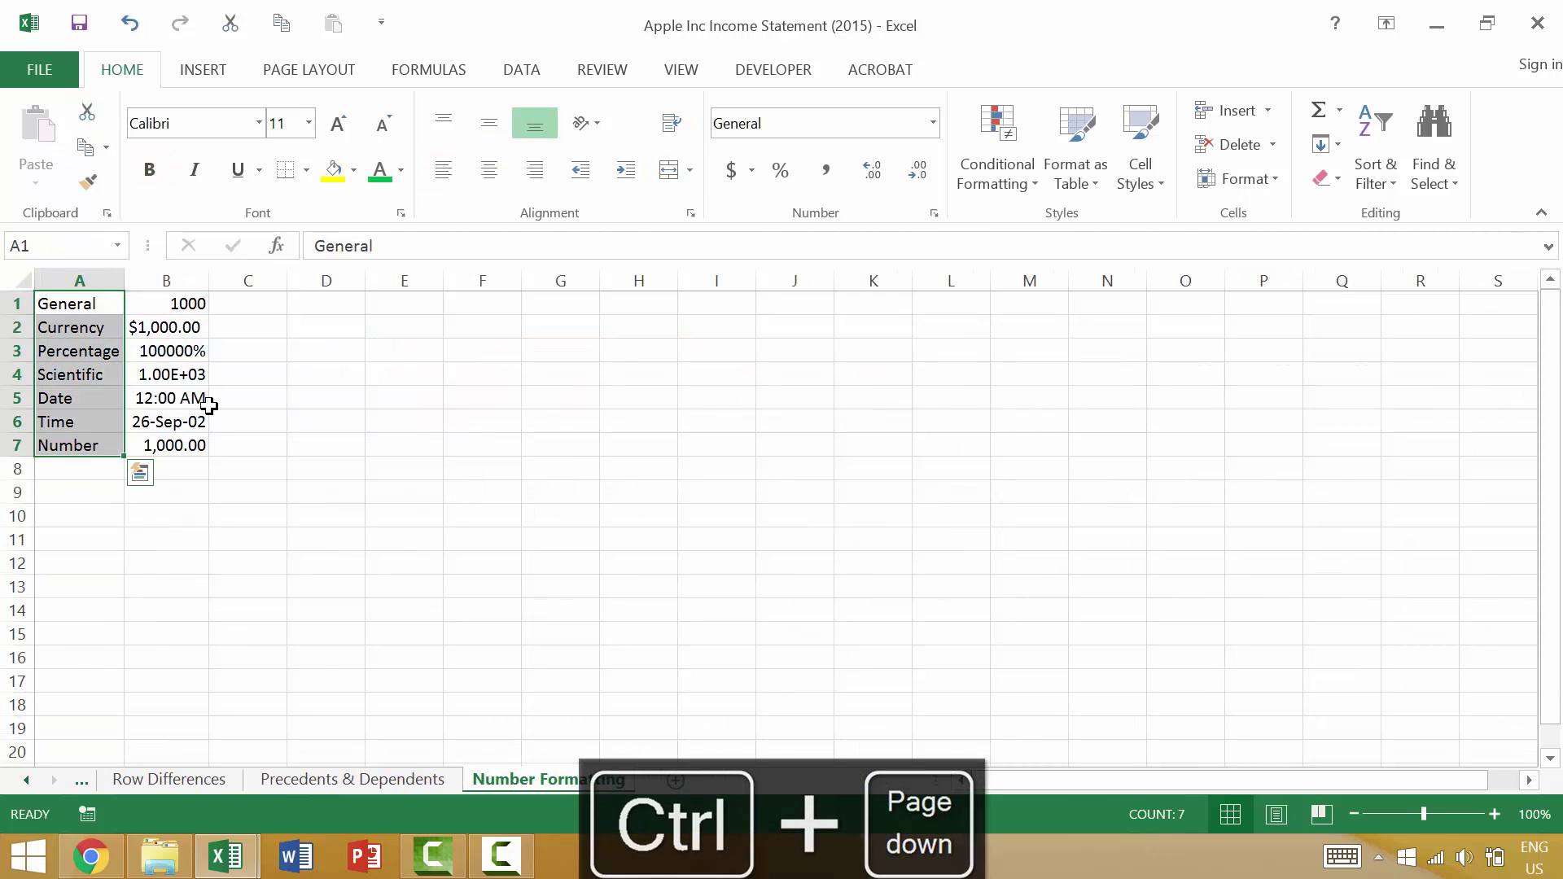
key("ctrl+c")
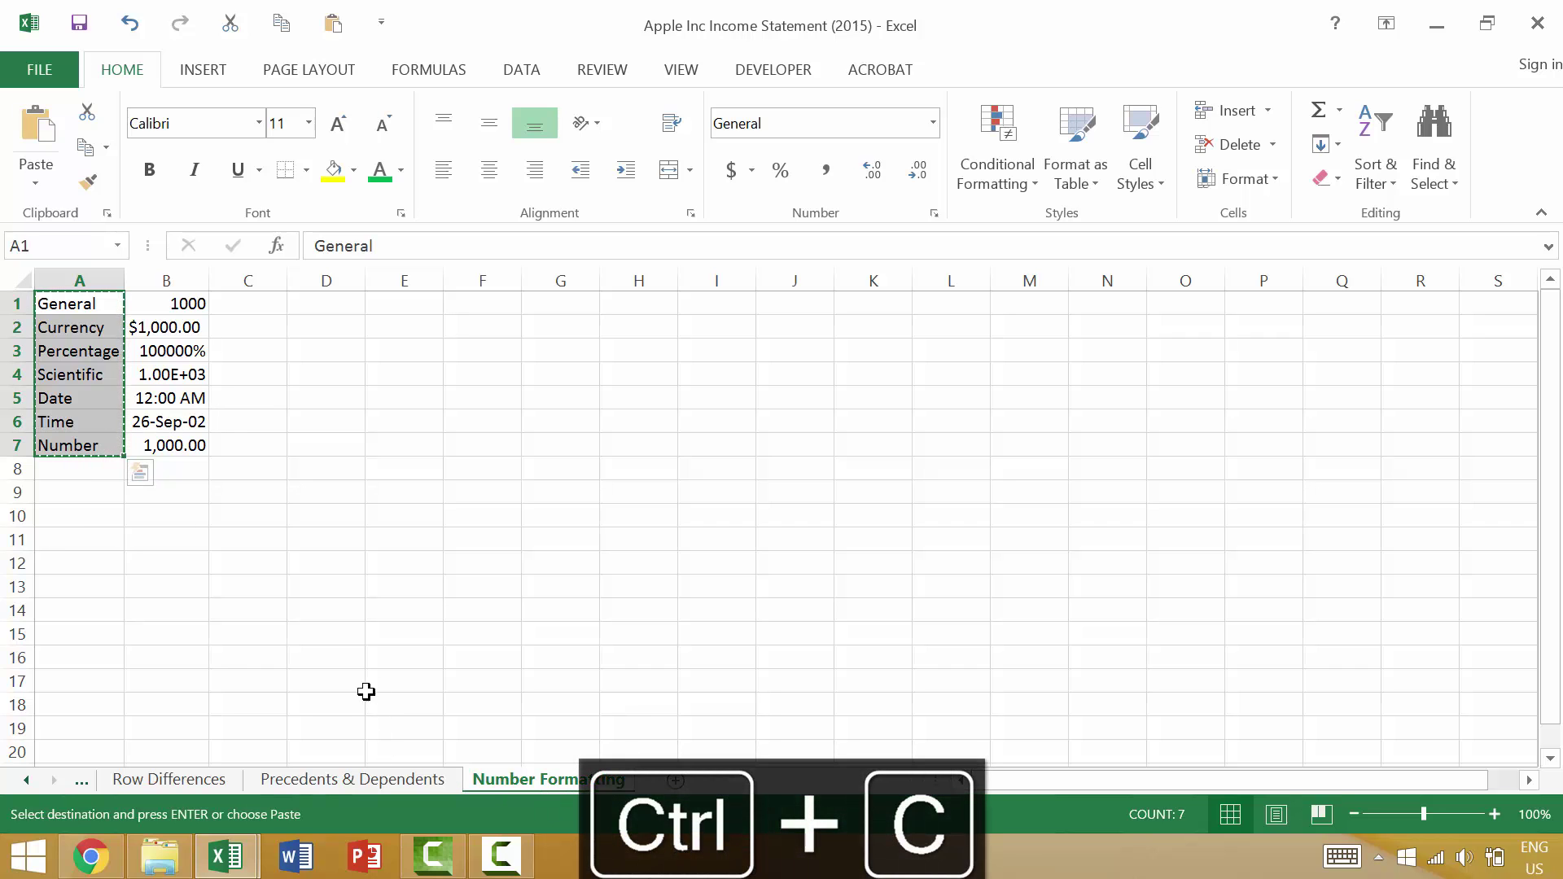
Paste the copied format labels into the AAPL INC. Income Statement 2015 sheet, starting at cell H3.
key("ctrl+Page_Up")
key("ctrl+Page_Up")
key("ctrl+Page_Up")
key("ctrl+Page_Up")
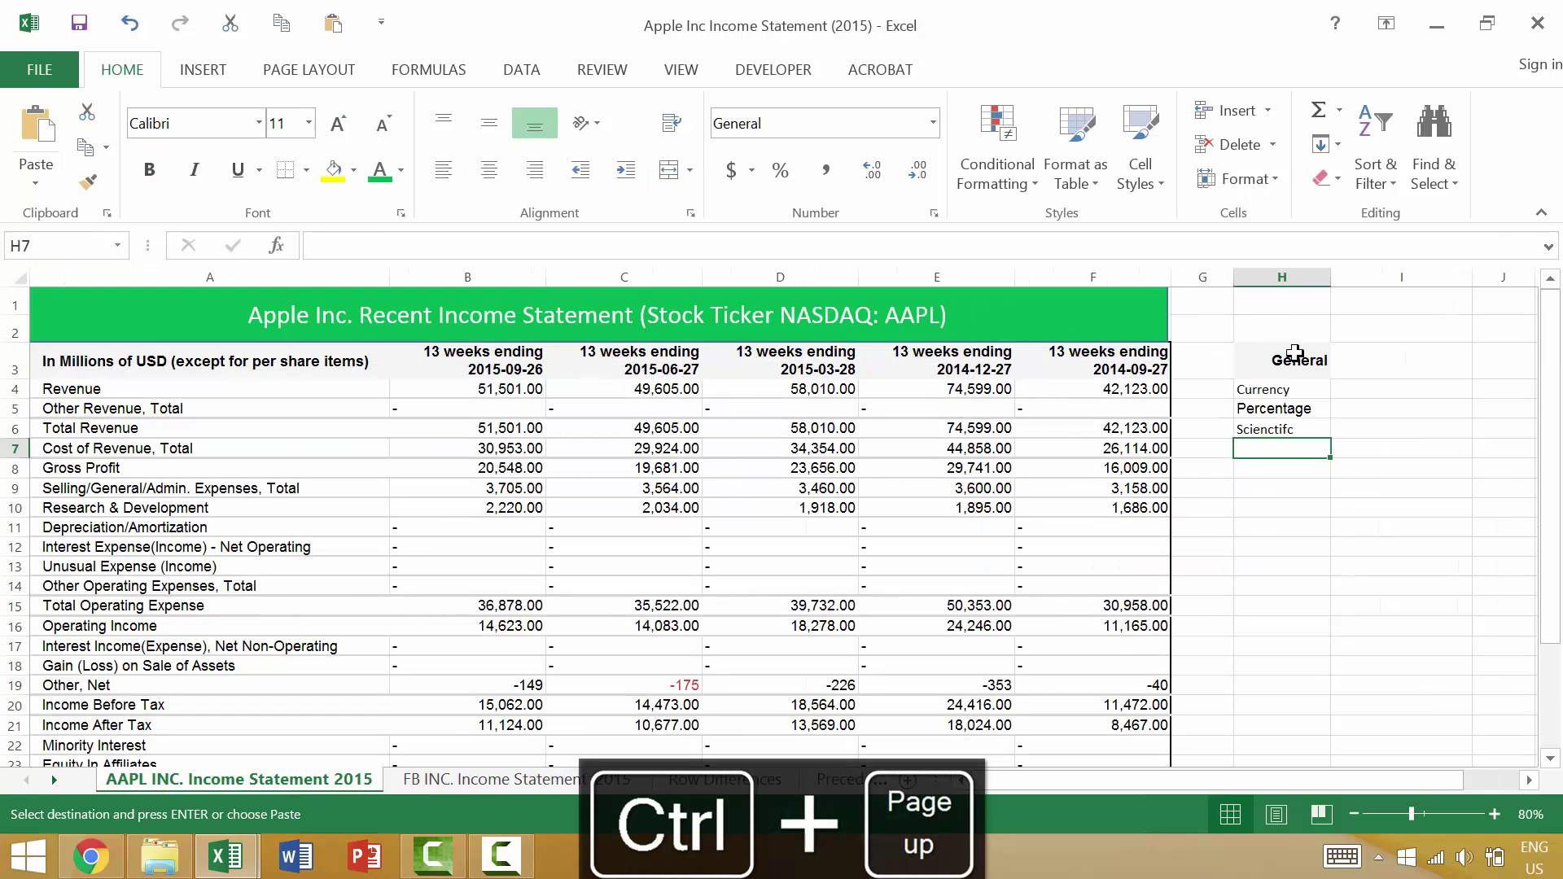
left_click(1297, 362)
key("ctrl+v")
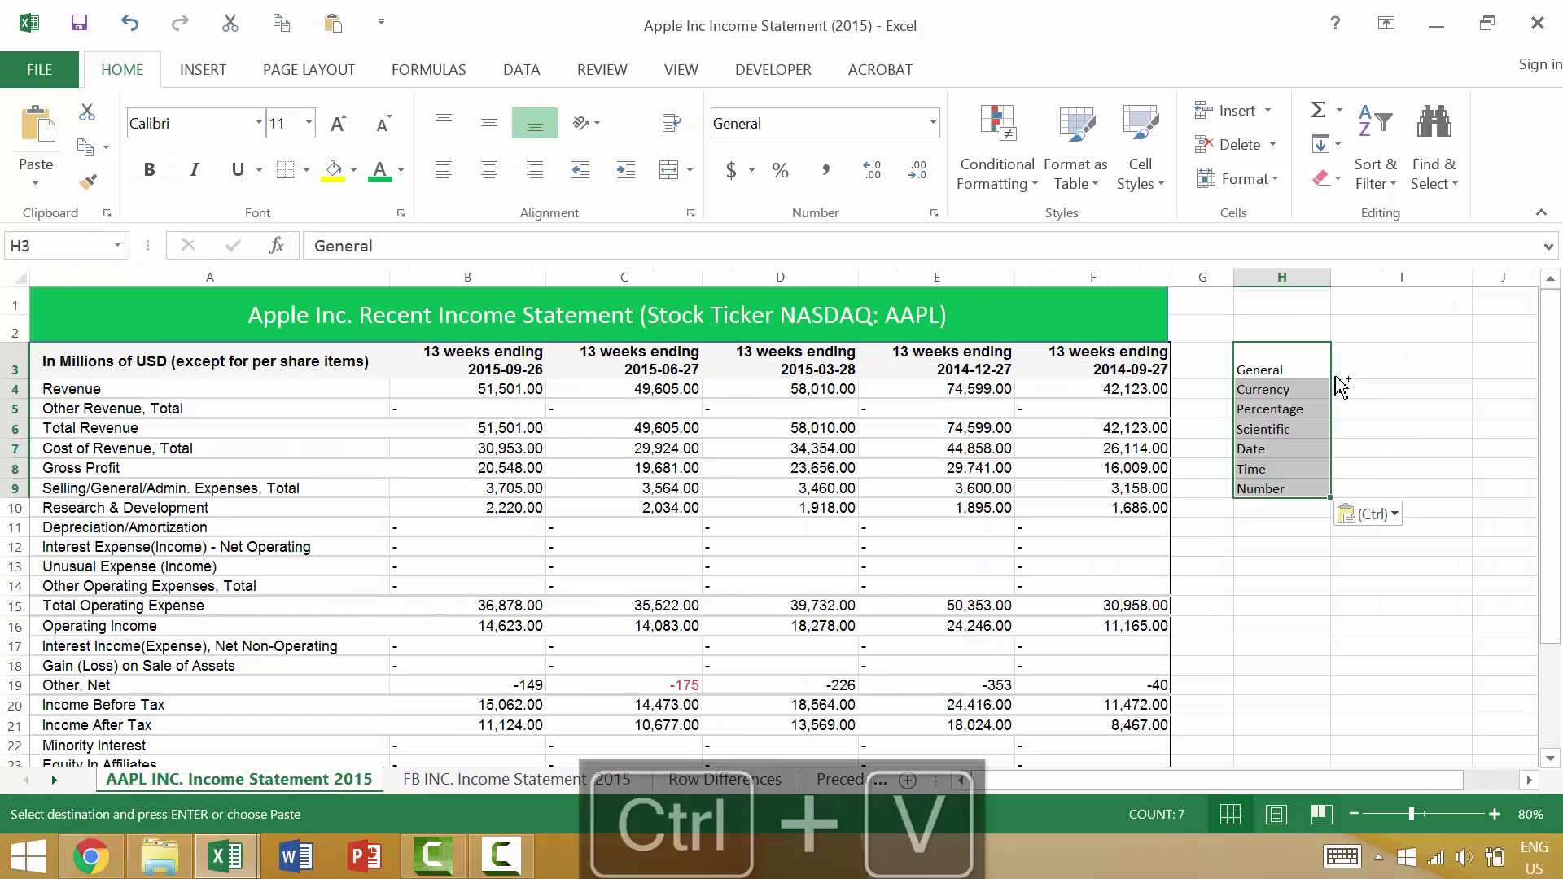
left_click(1367, 515)
key("Escape")
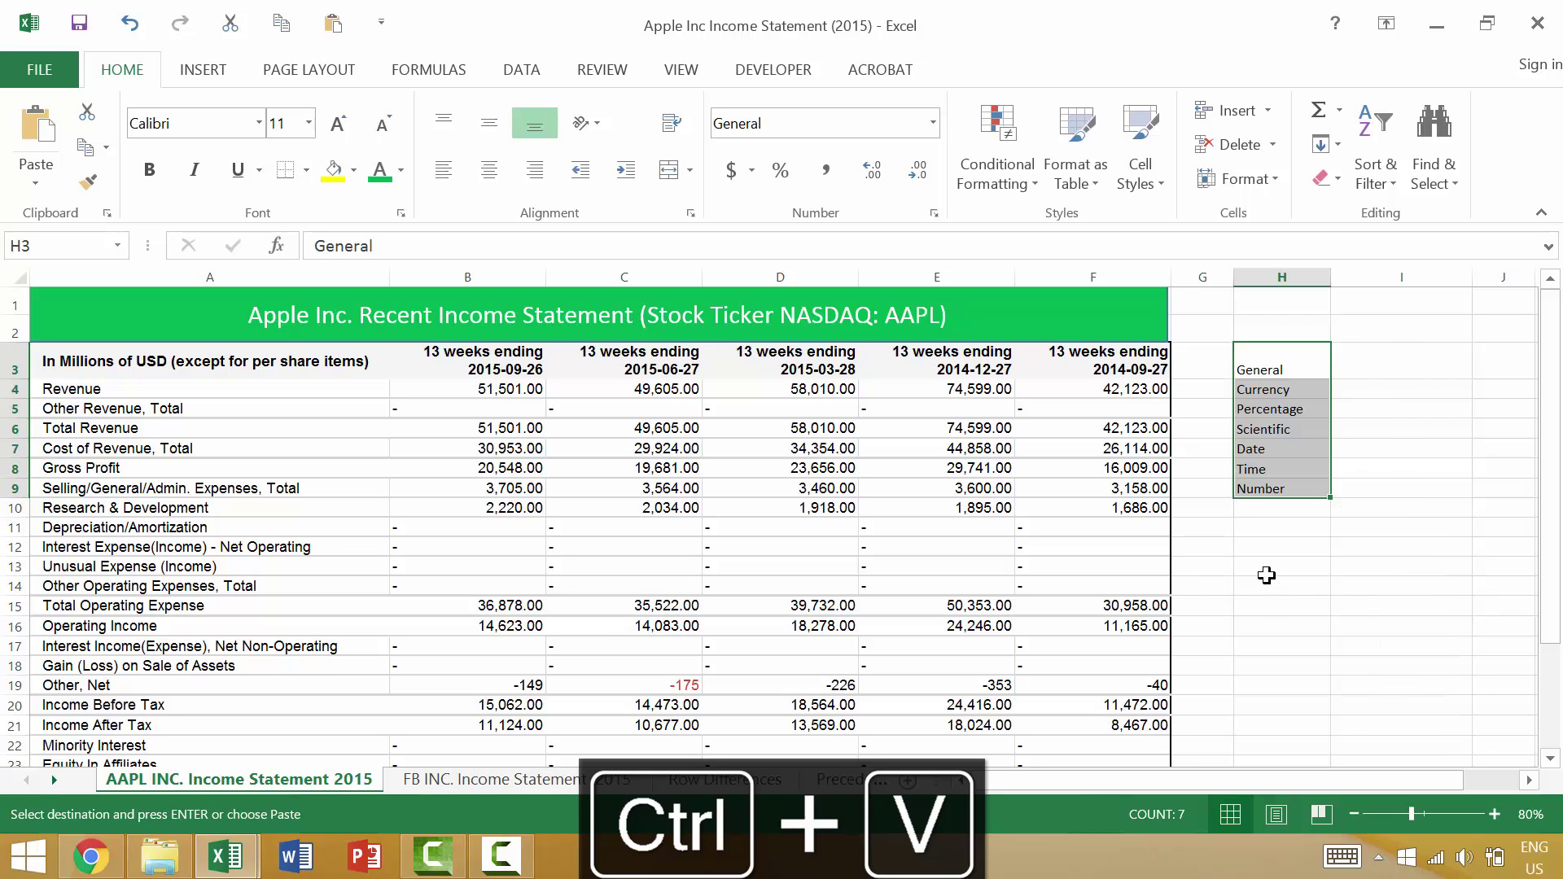
key("Escape")
left_click(1266, 576)
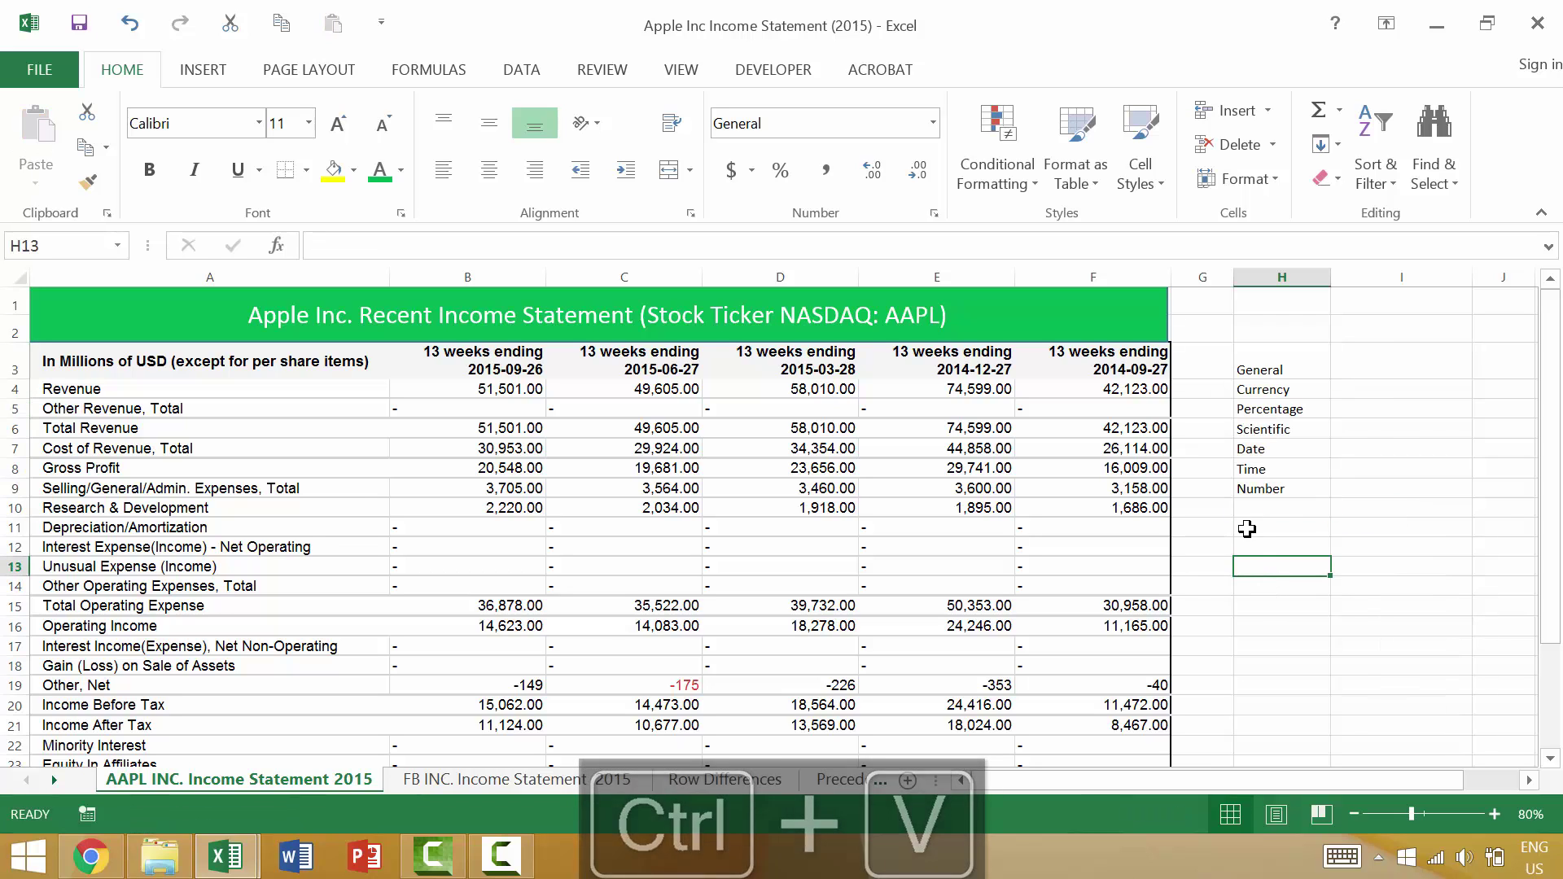
Fill all cells in I3:I9 beside the format labels with 1000 in a single entry.
left_click(1371, 371)
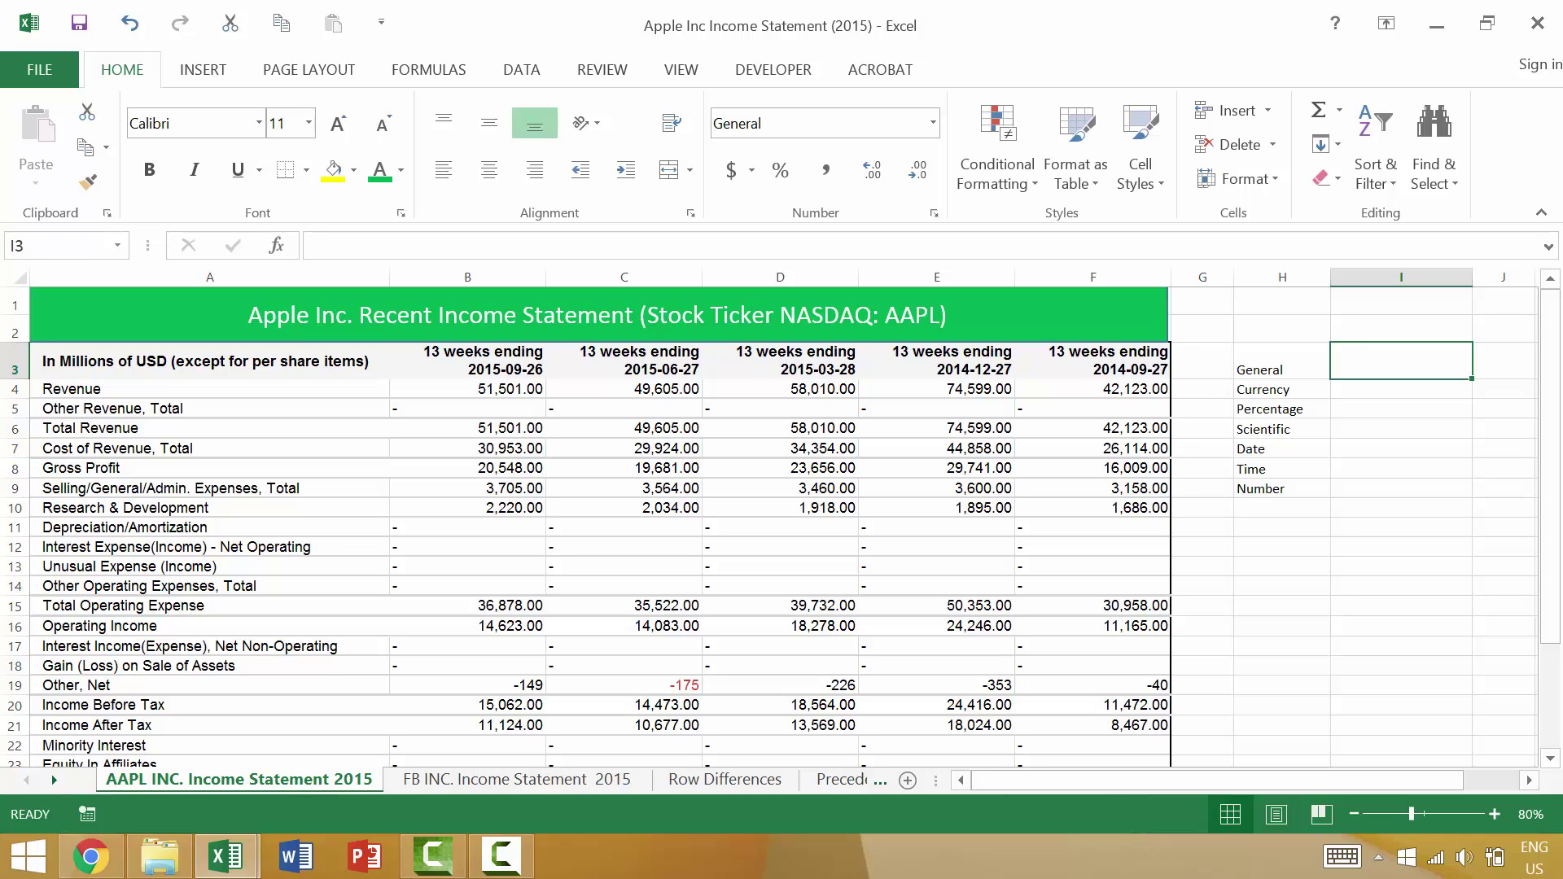
left_click_drag(1384, 370, 1384, 489)
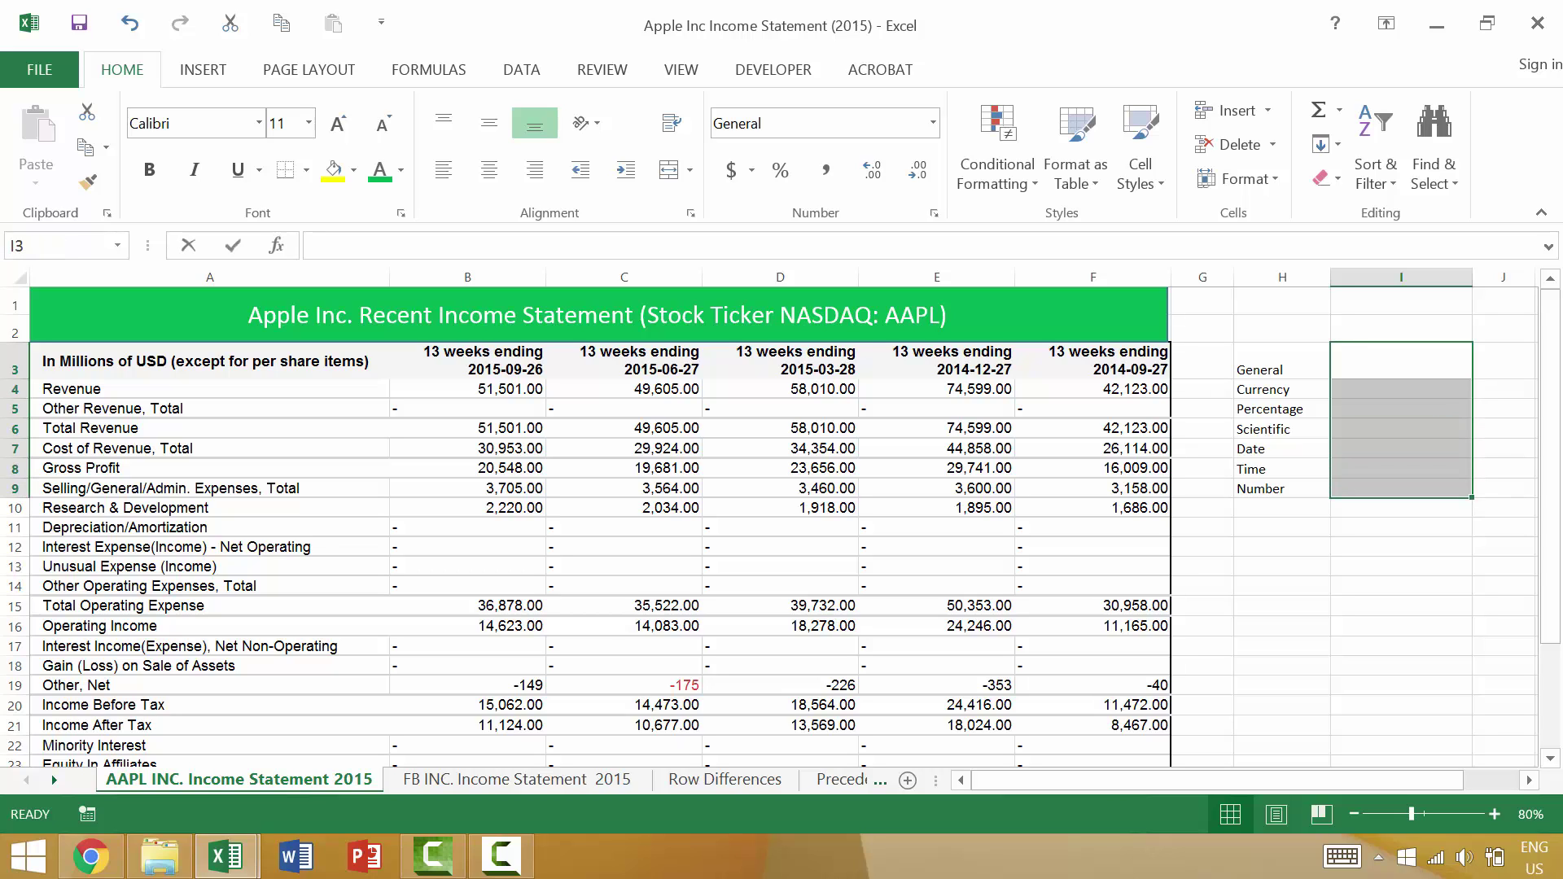
type("1000")
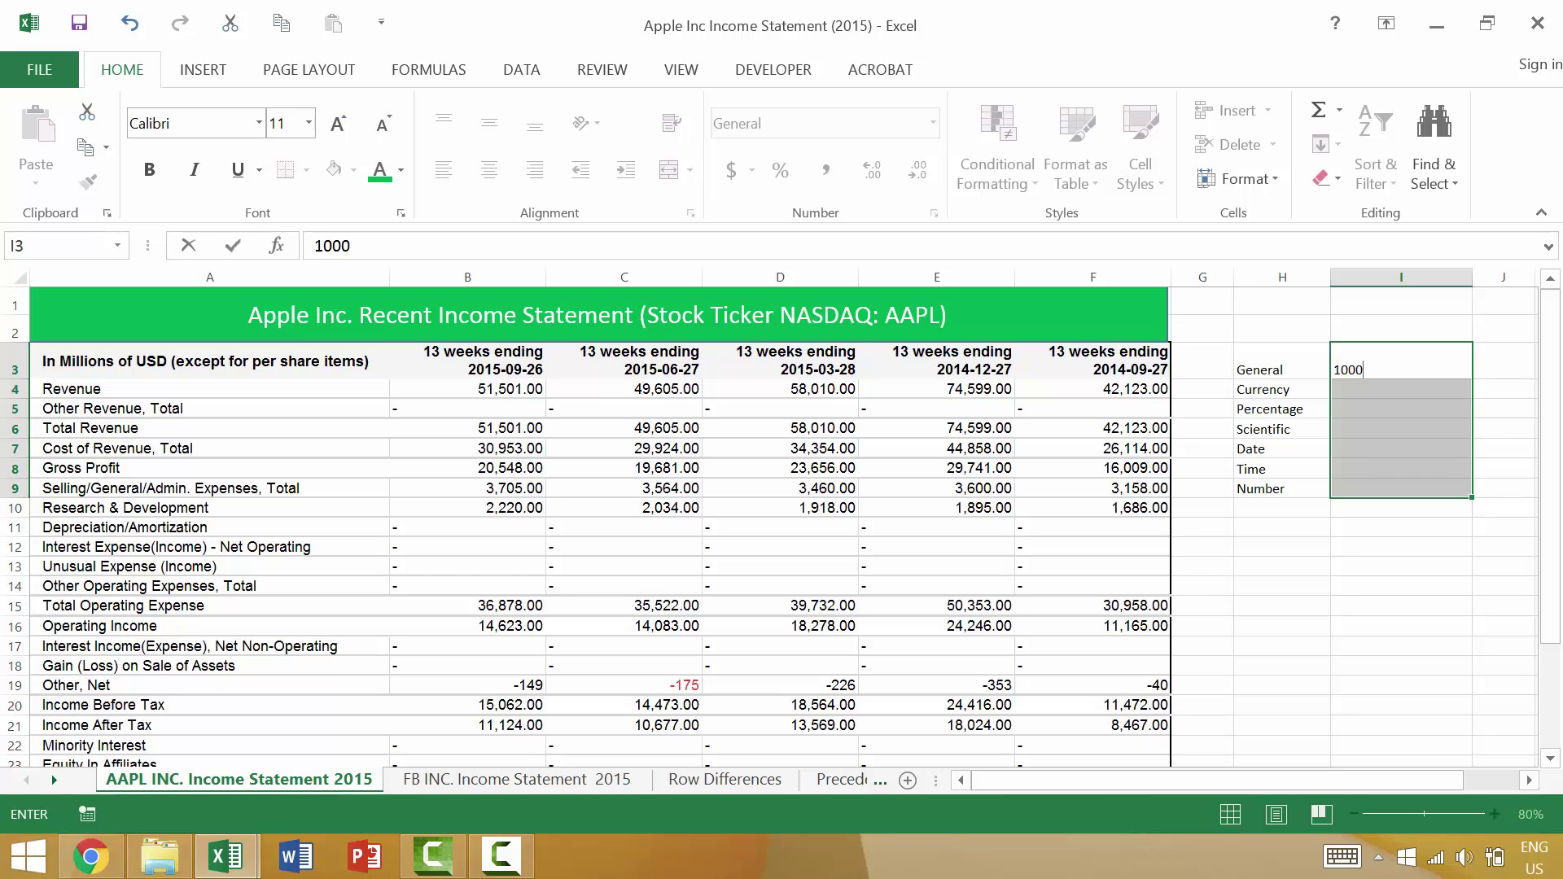
key("ctrl+Return")
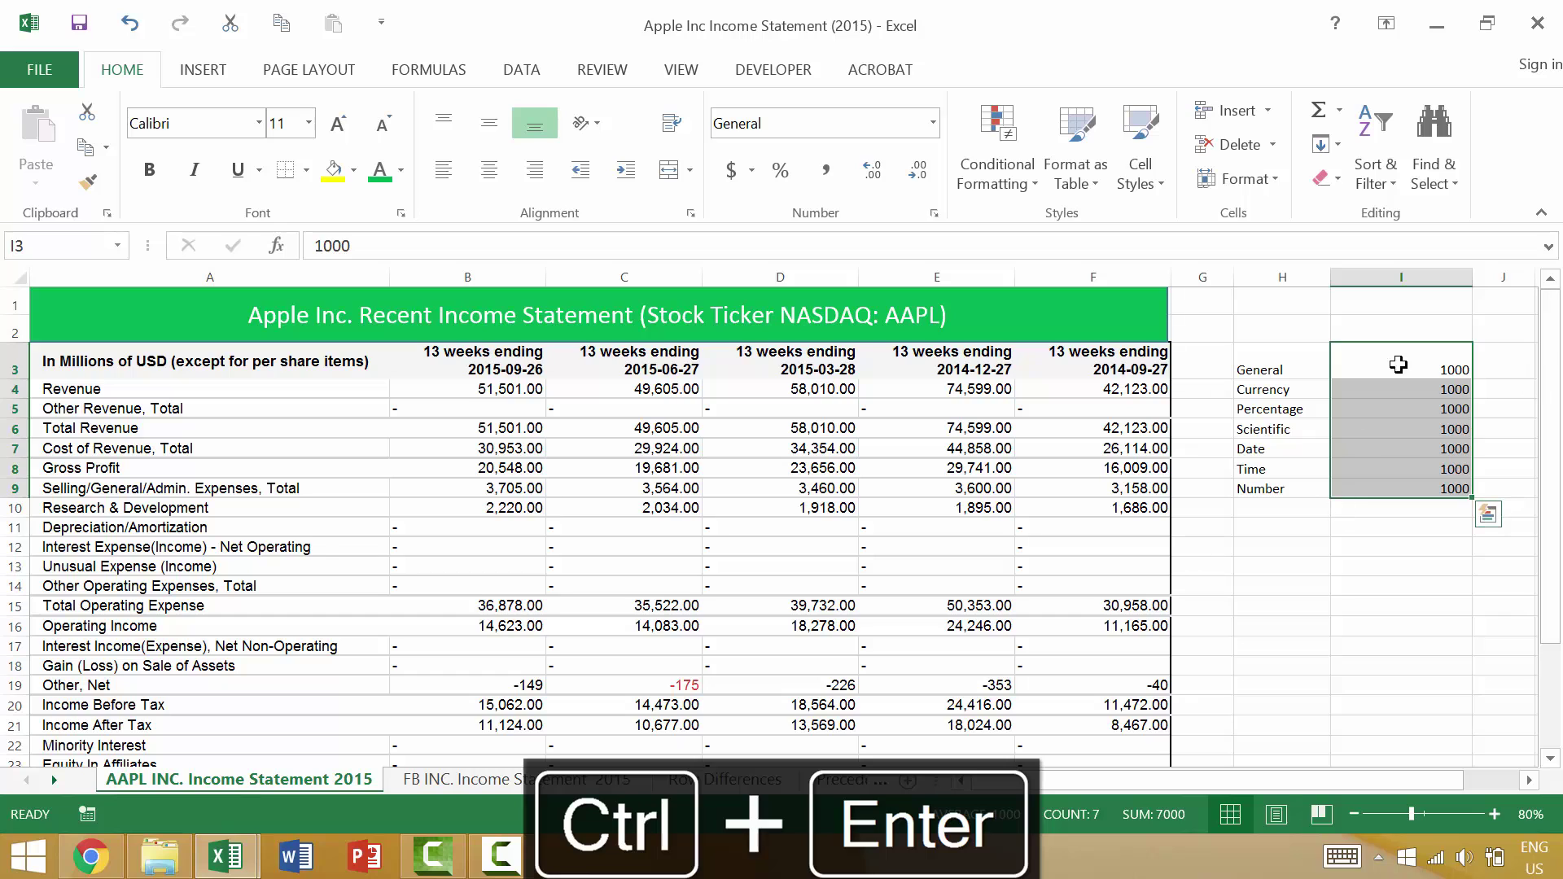
left_click_drag(1430, 354, 1430, 368)
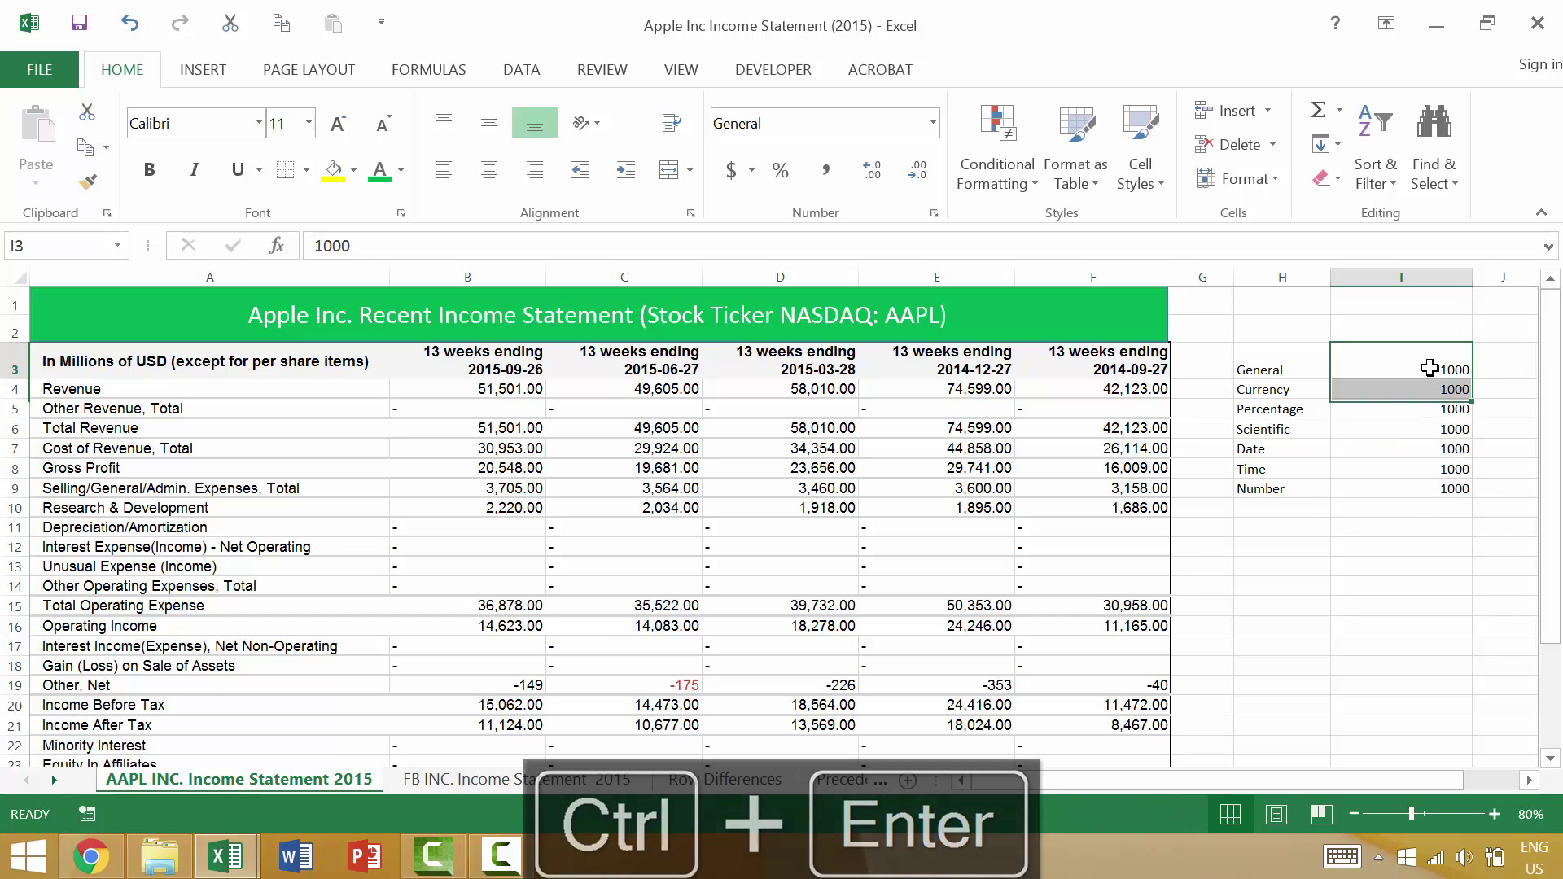
Apply the General number format to the entire Apple income statement table.
left_click(476, 387)
left_click(1140, 389, "shift")
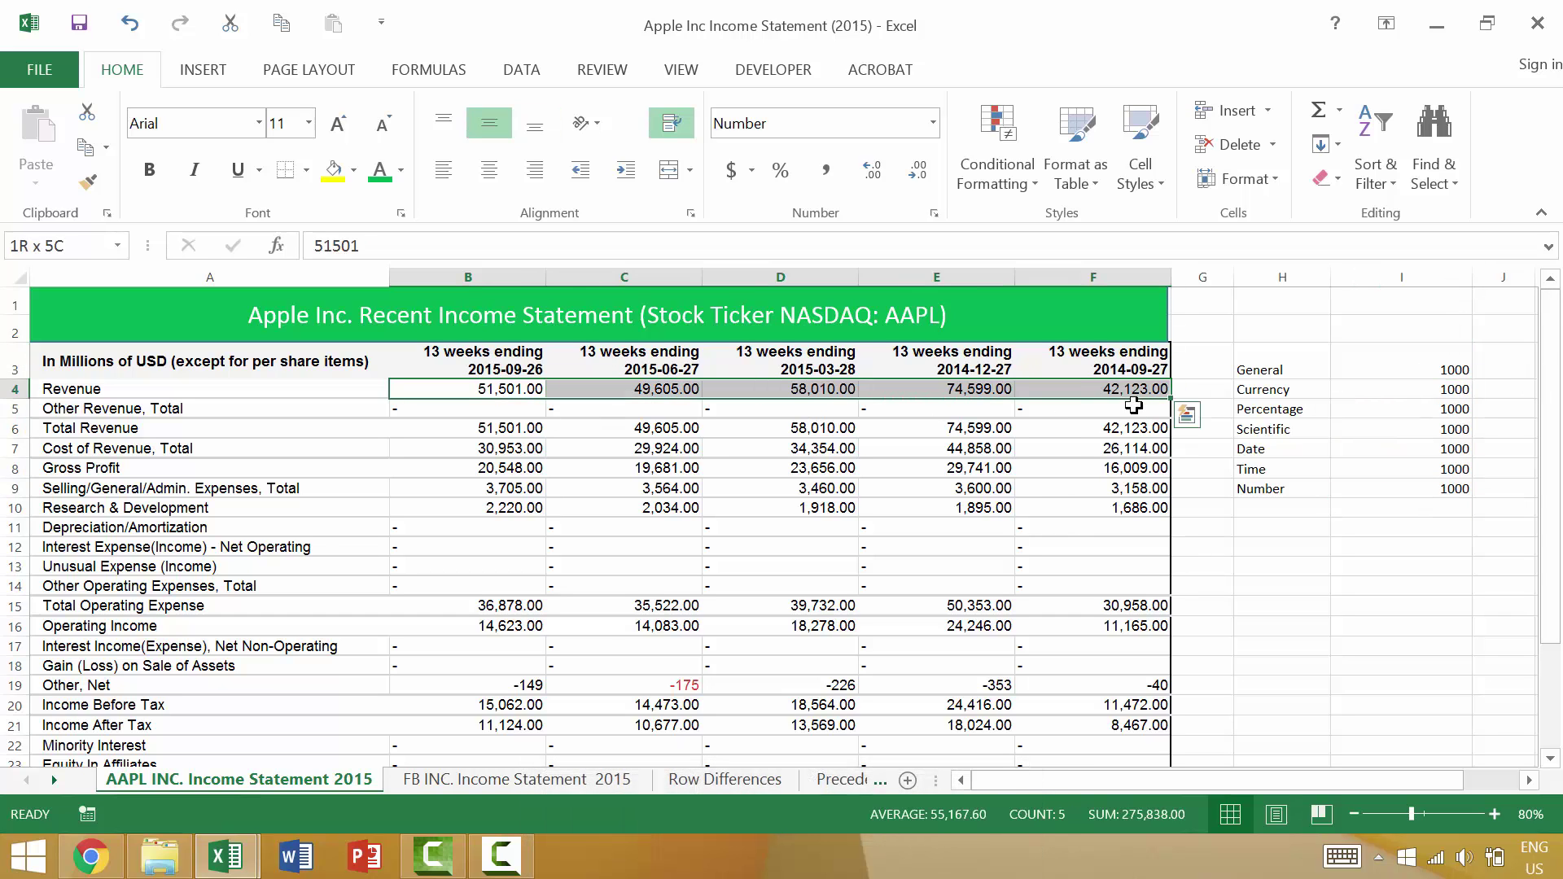
key("ctrl+a")
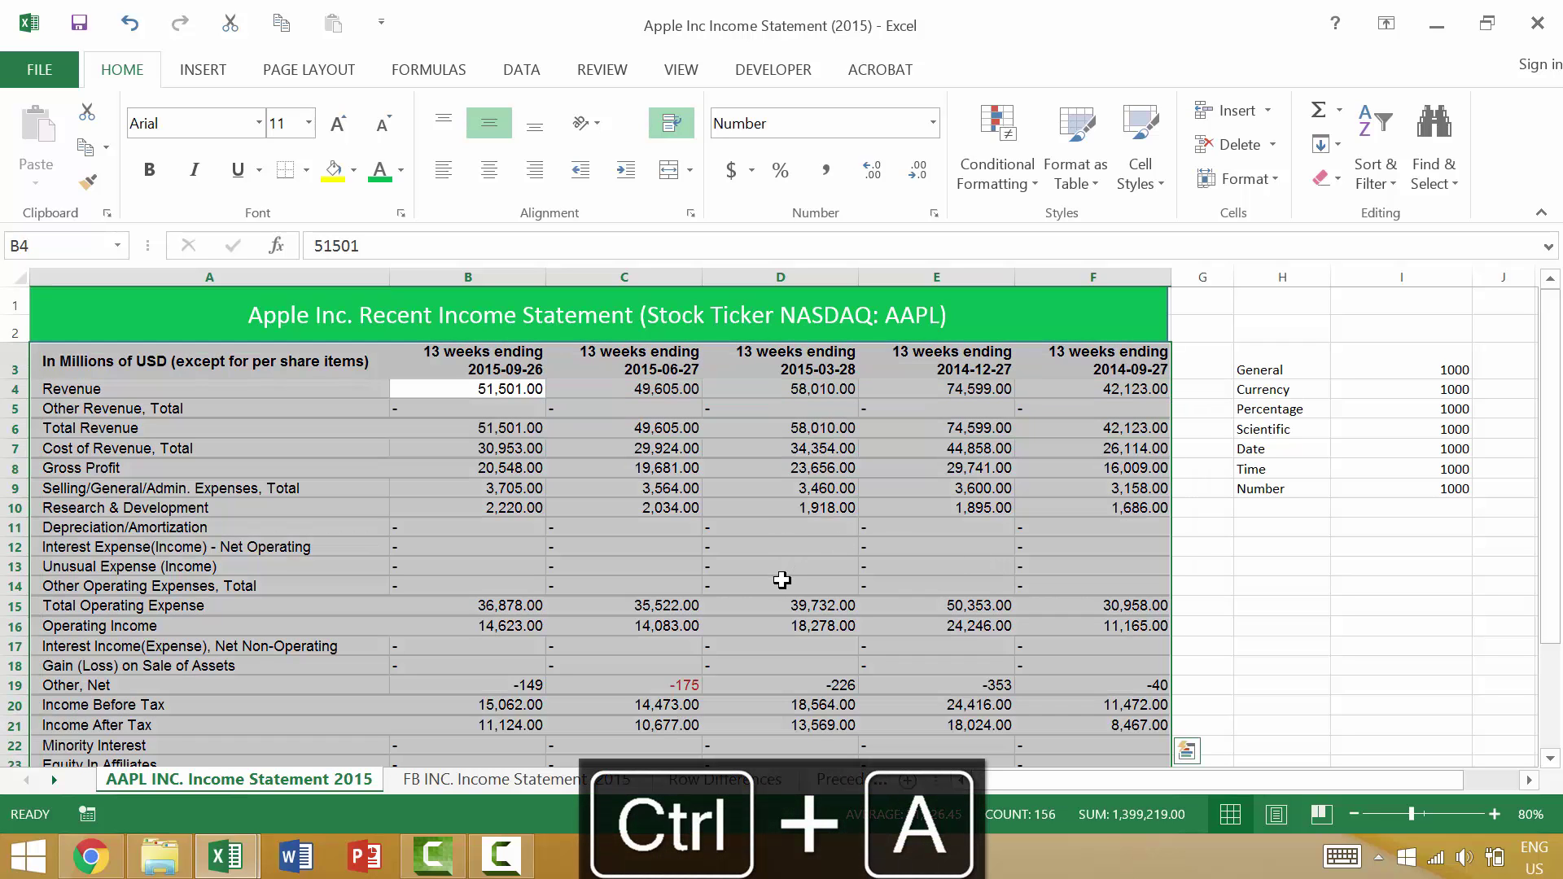
key("ctrl+shift+asciitilde")
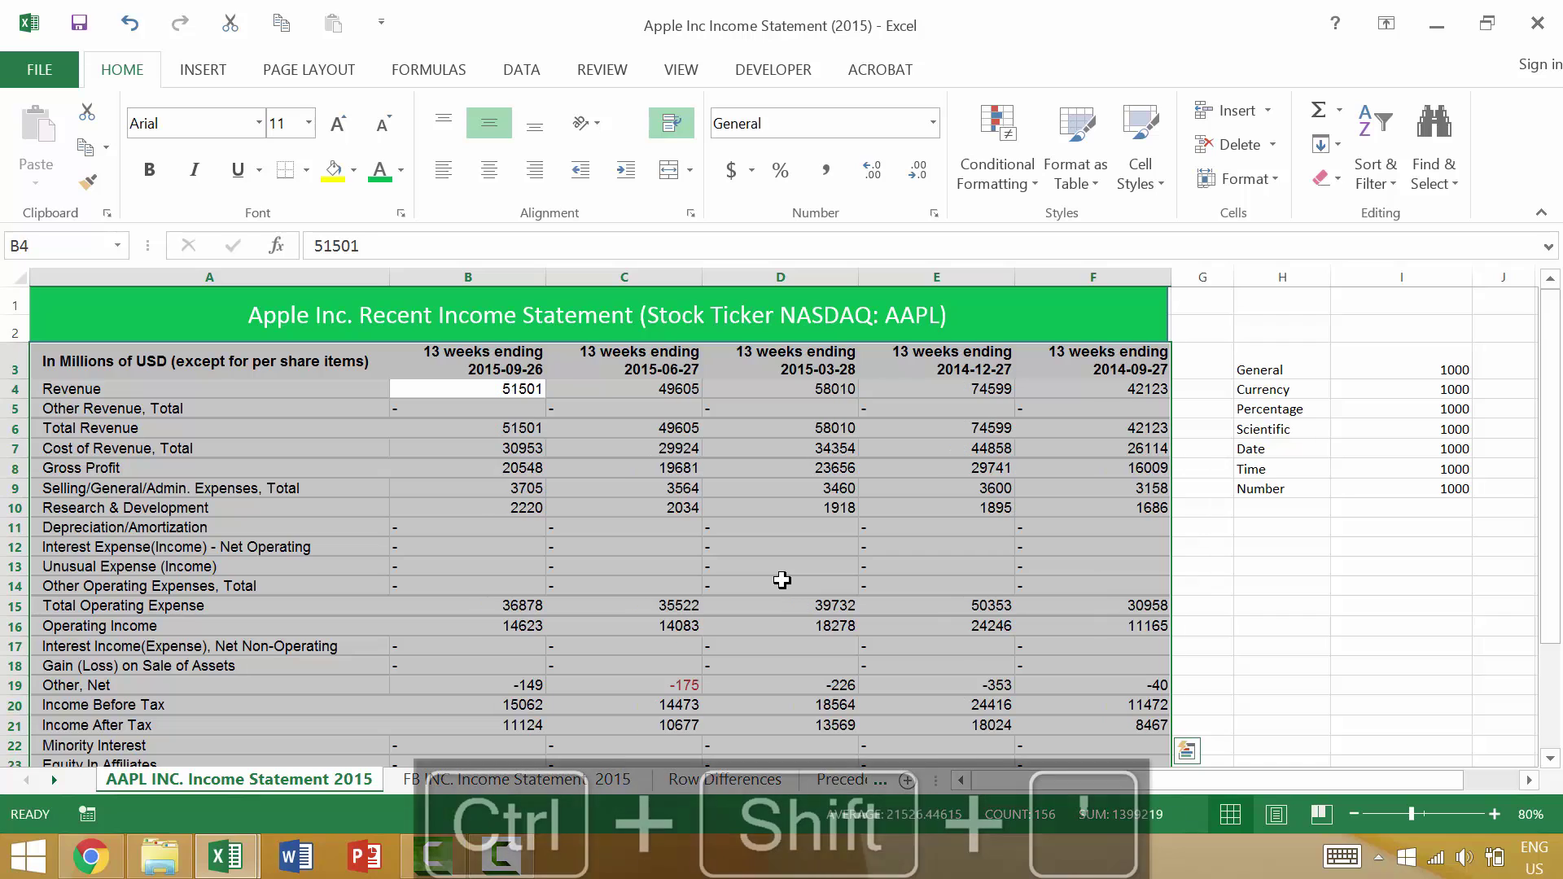
Enter a backtick (`) in cell H13 and a tilde (~) in cell H14.
left_click(1274, 566)
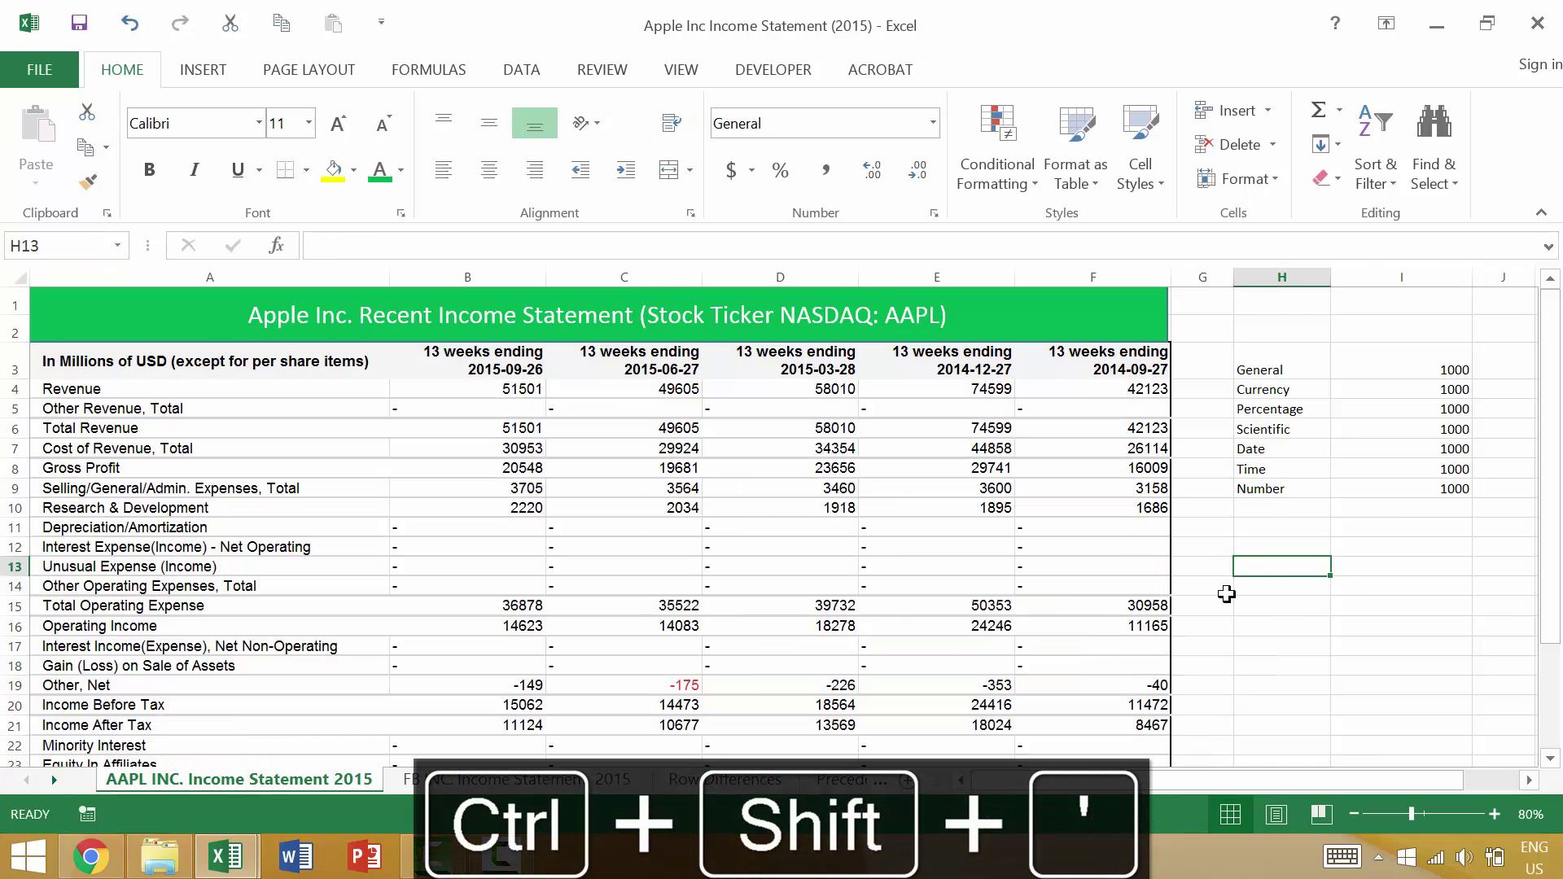
type("`")
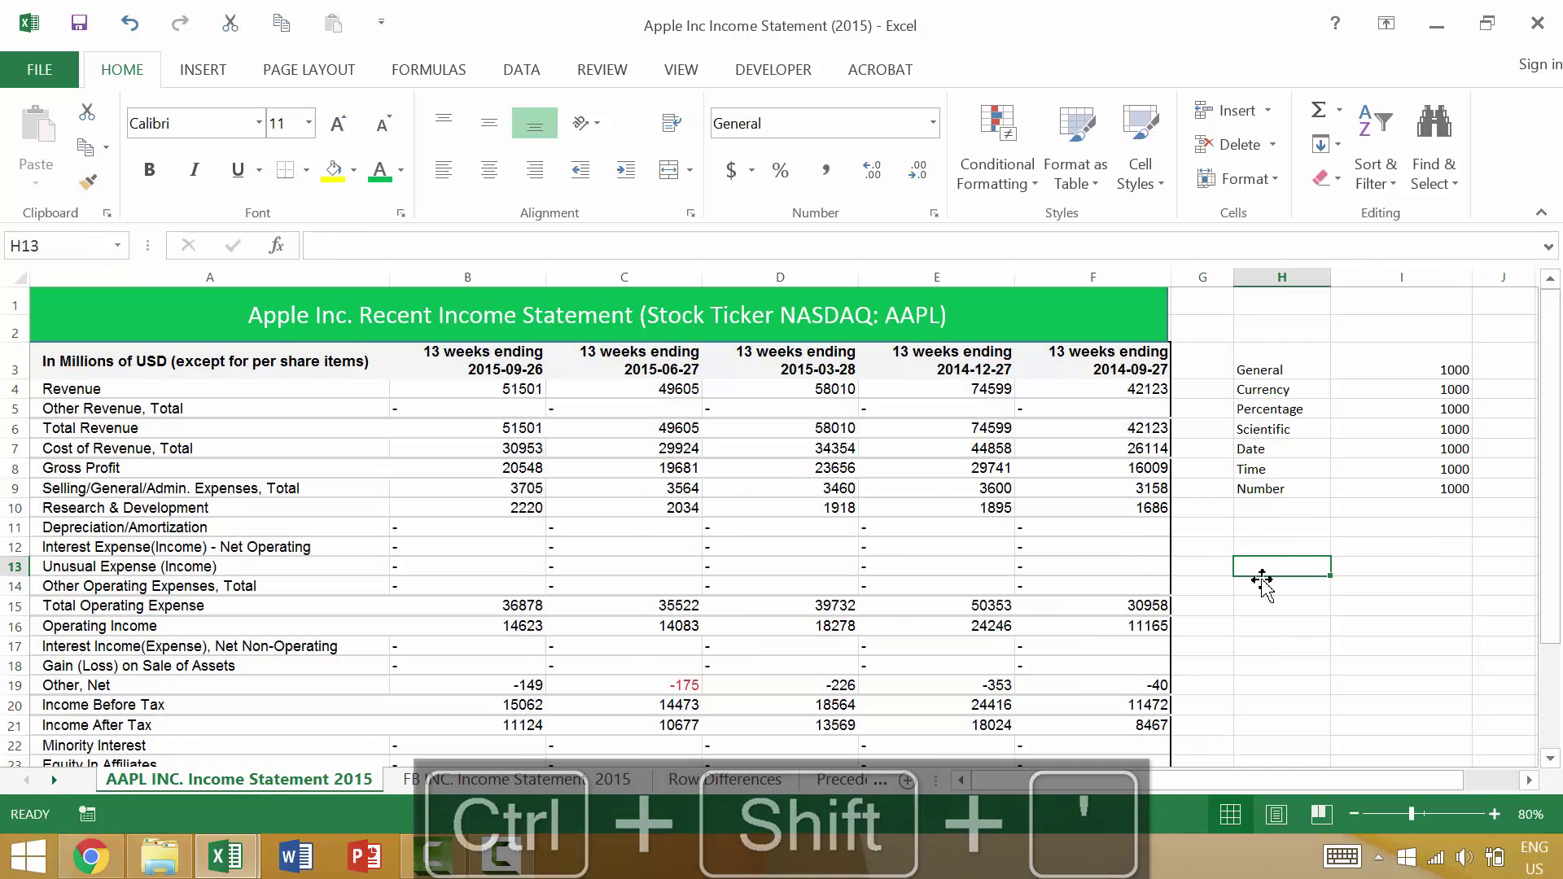
left_click(1297, 587)
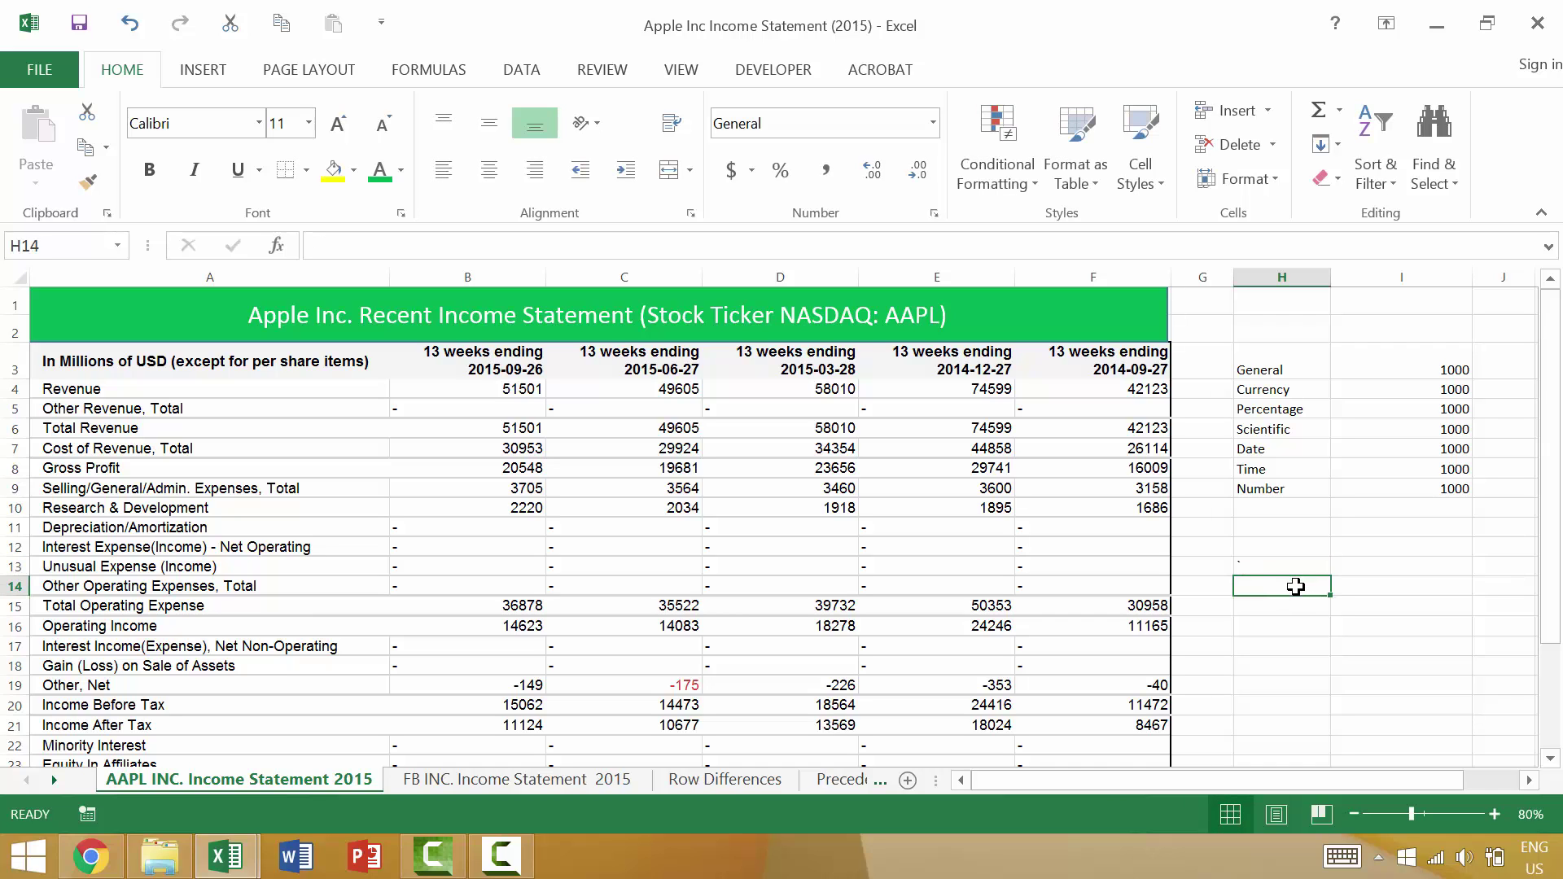
type("~")
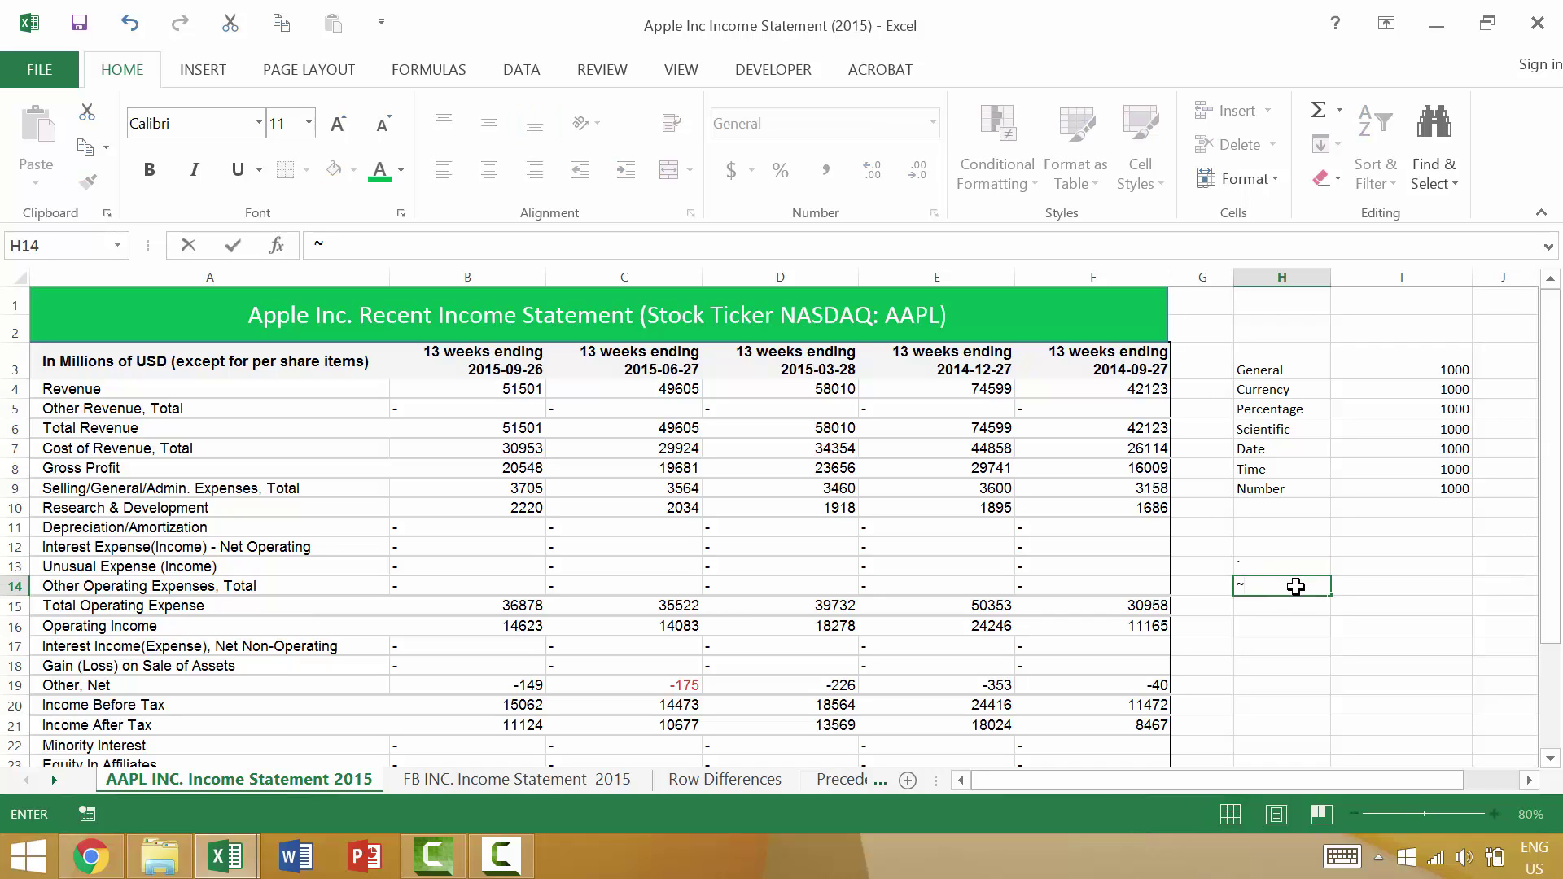
key("Return")
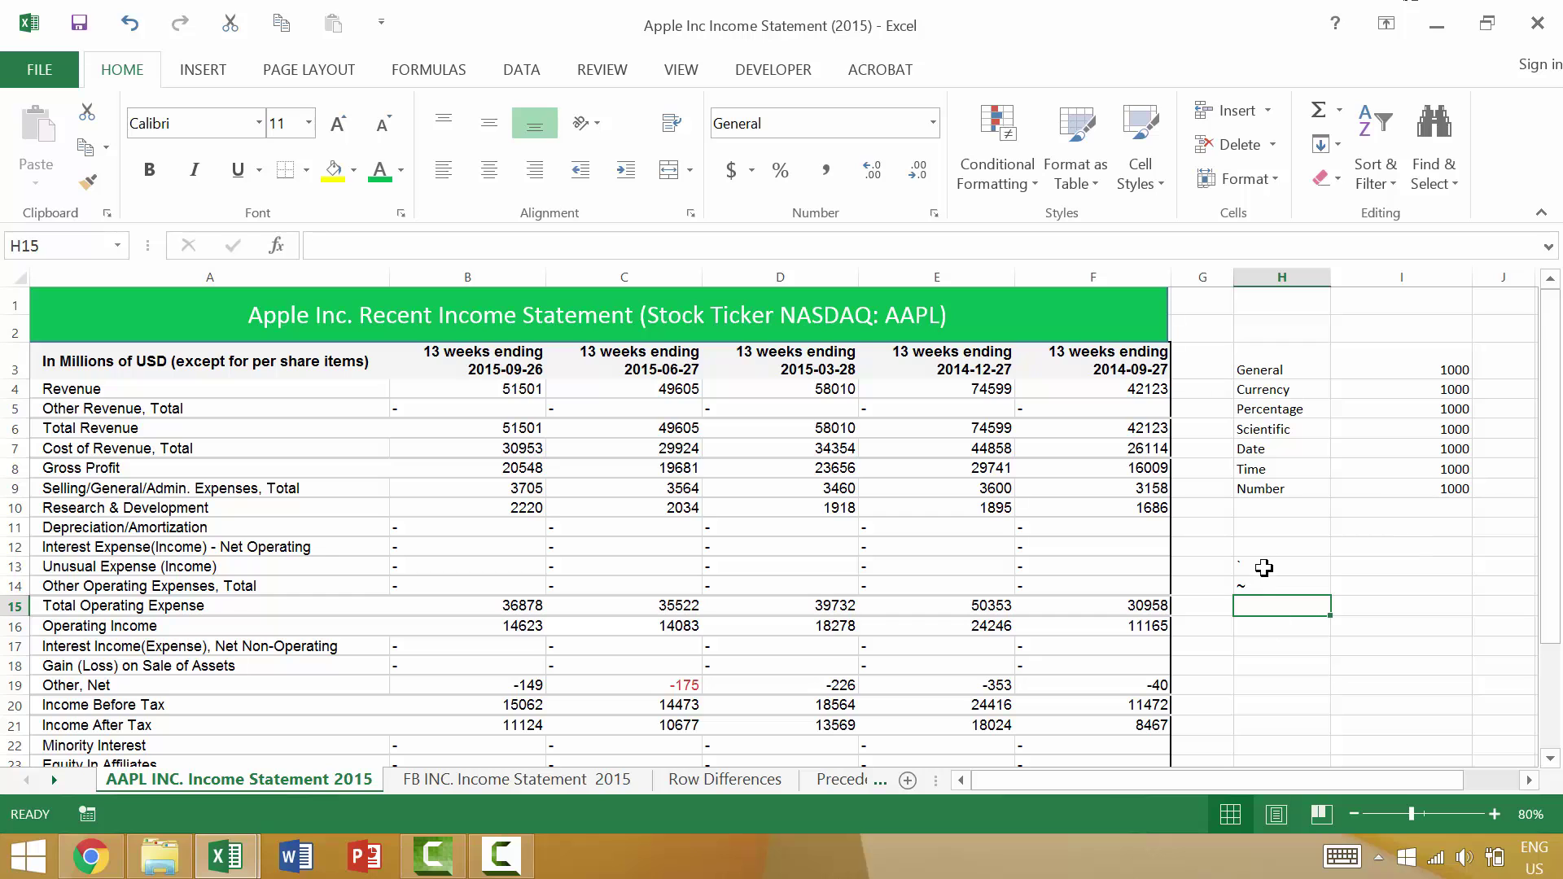
Examine the backtick and tilde characters in H13:H14 up close, then return to an overview of the format list.
left_click_drag(1263, 567, 1276, 592)
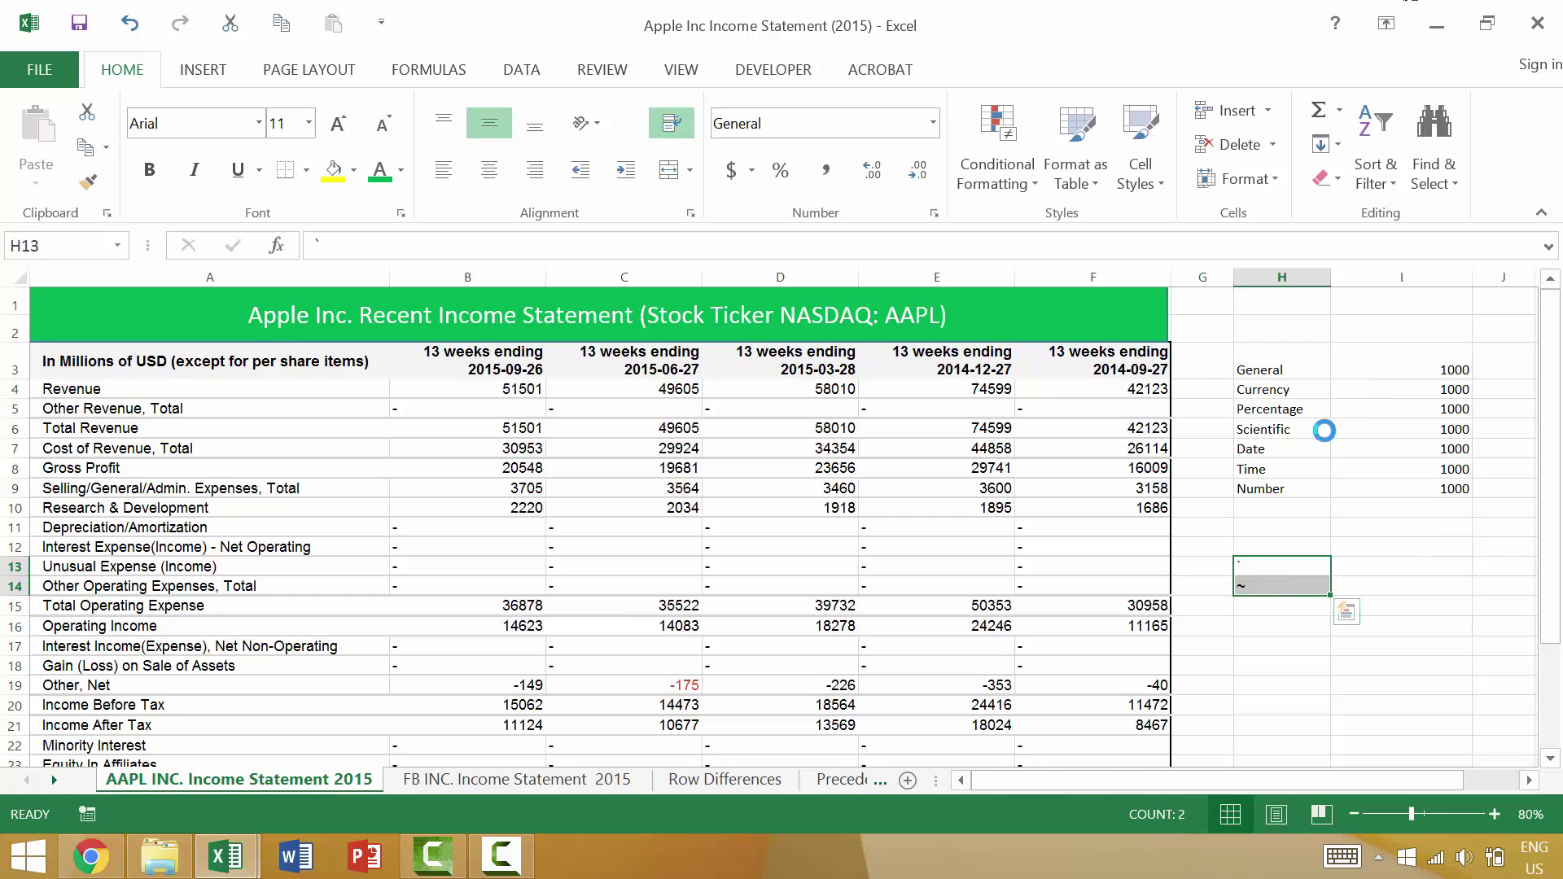
scroll(1319, 432, "up", 5, "ctrl")
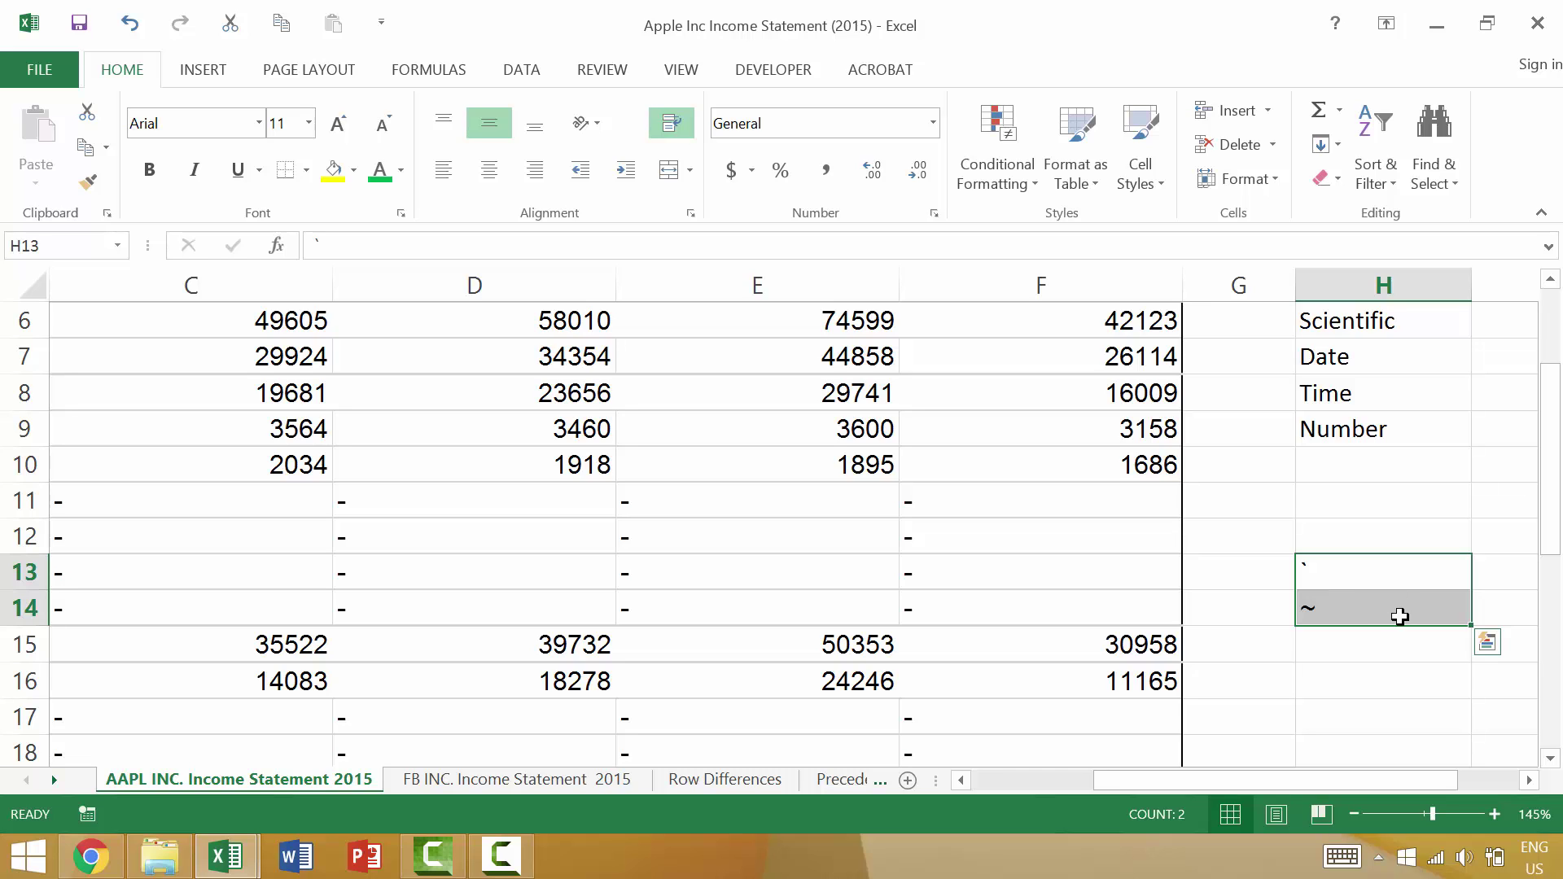
left_click(1321, 565)
left_click(1314, 606)
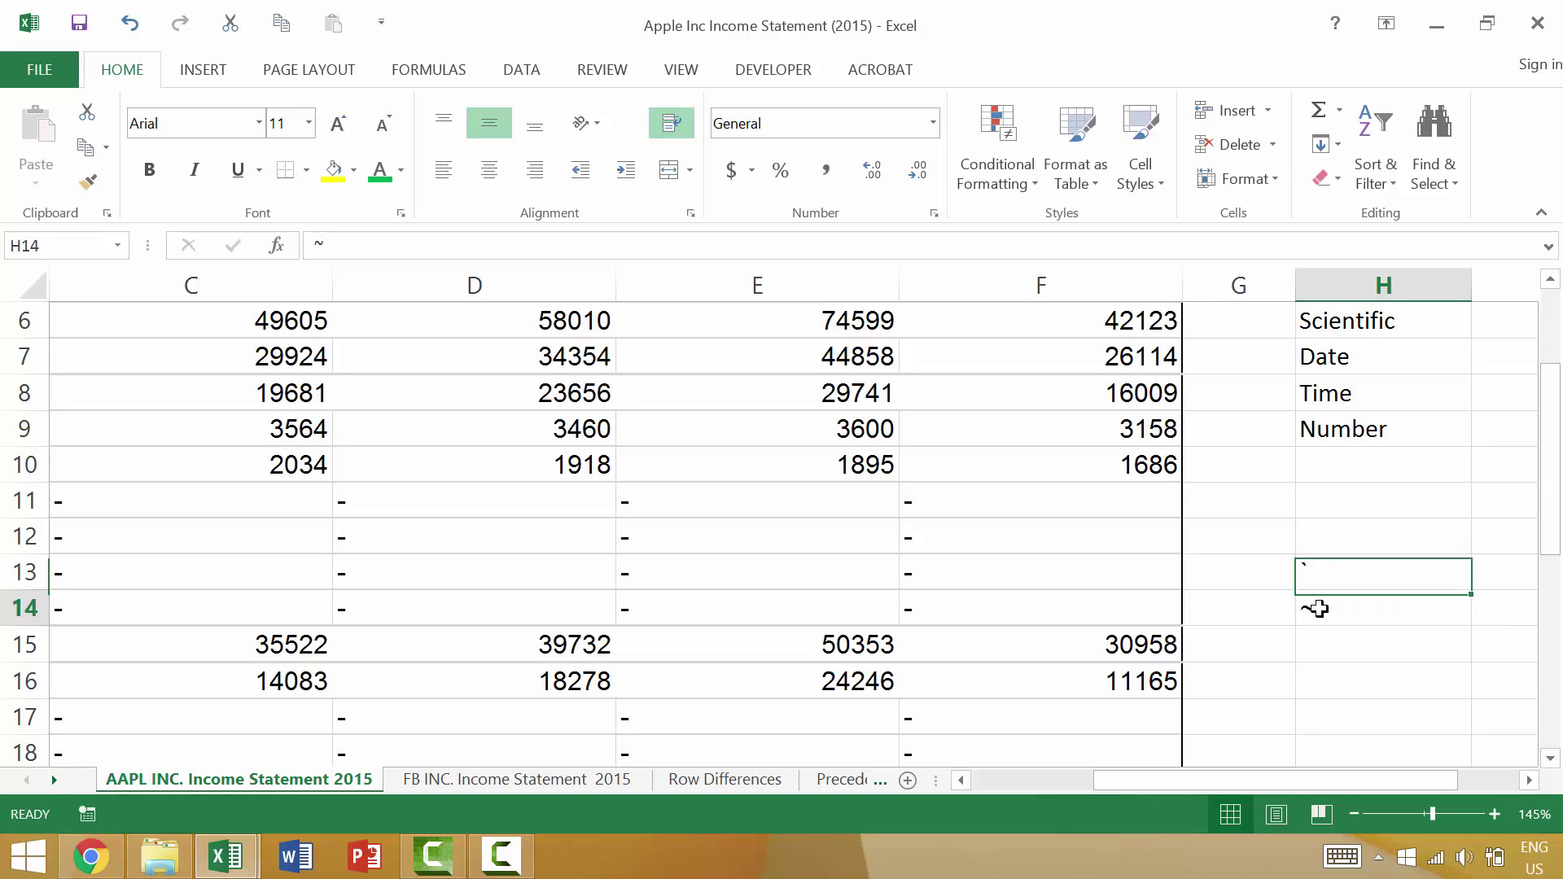
left_click(1336, 564)
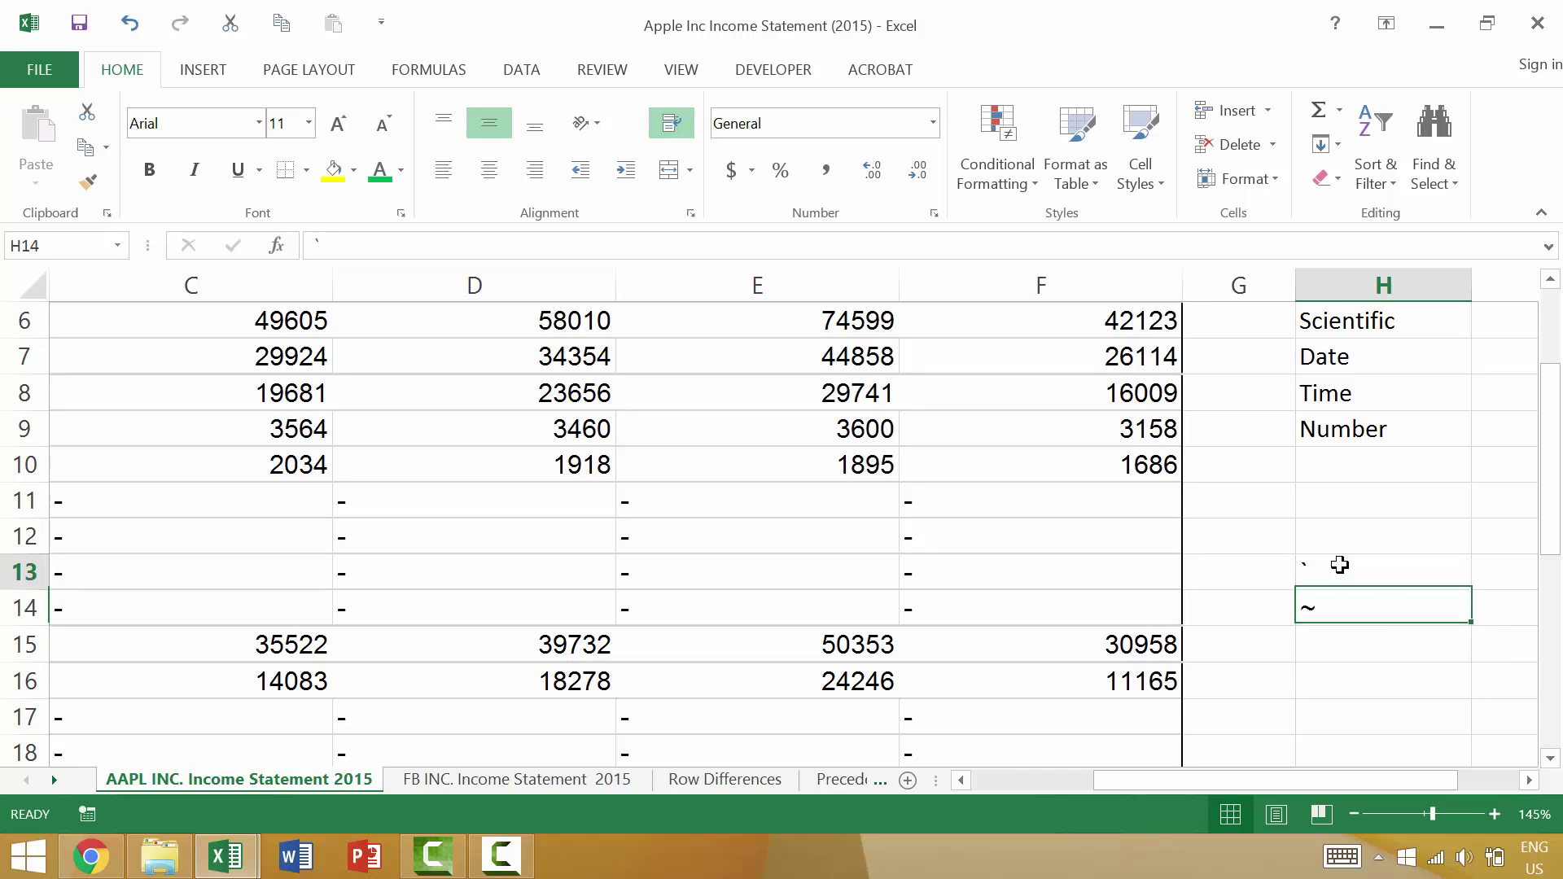
left_click(1319, 612)
scroll(1343, 580, "up", 2)
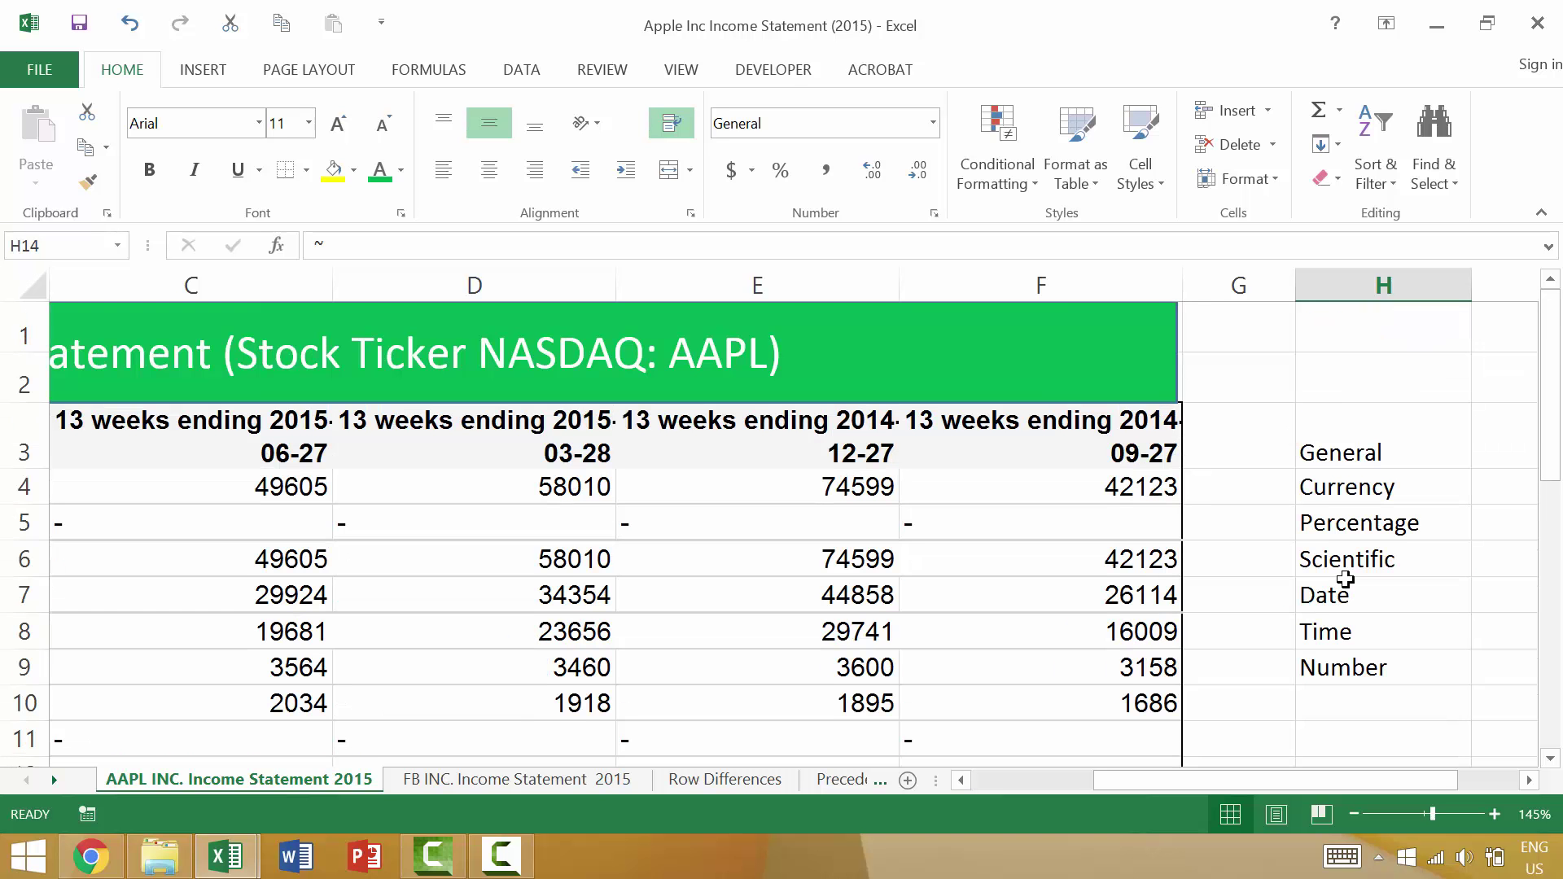
scroll(1295, 670, "down", 1, "ctrl")
scroll(1305, 671, "down", 1, "ctrl")
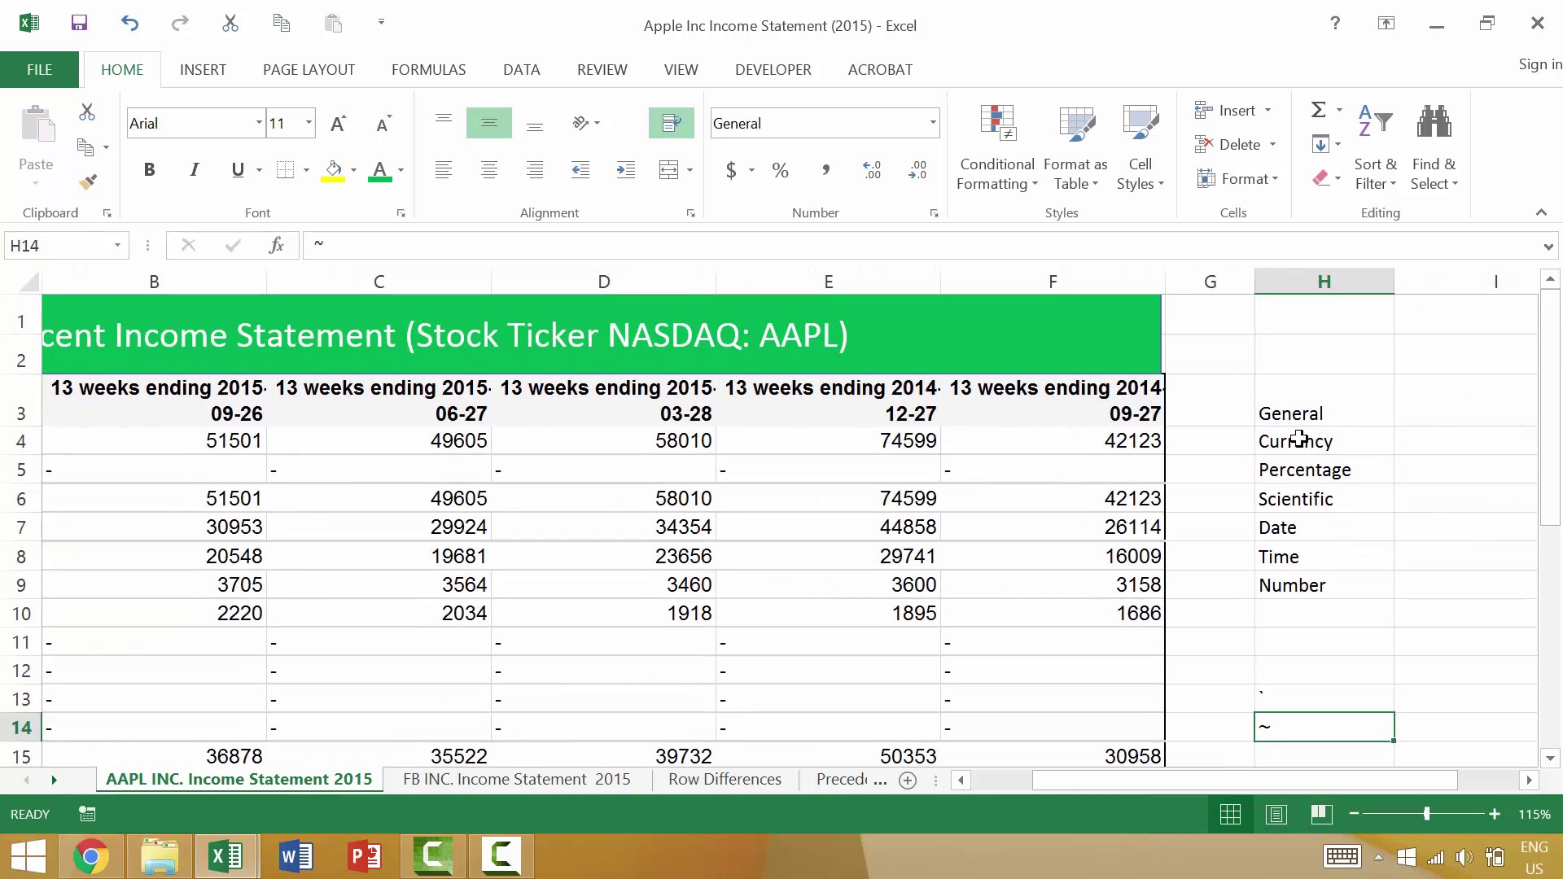
scroll(1358, 724, "down", 1, "ctrl")
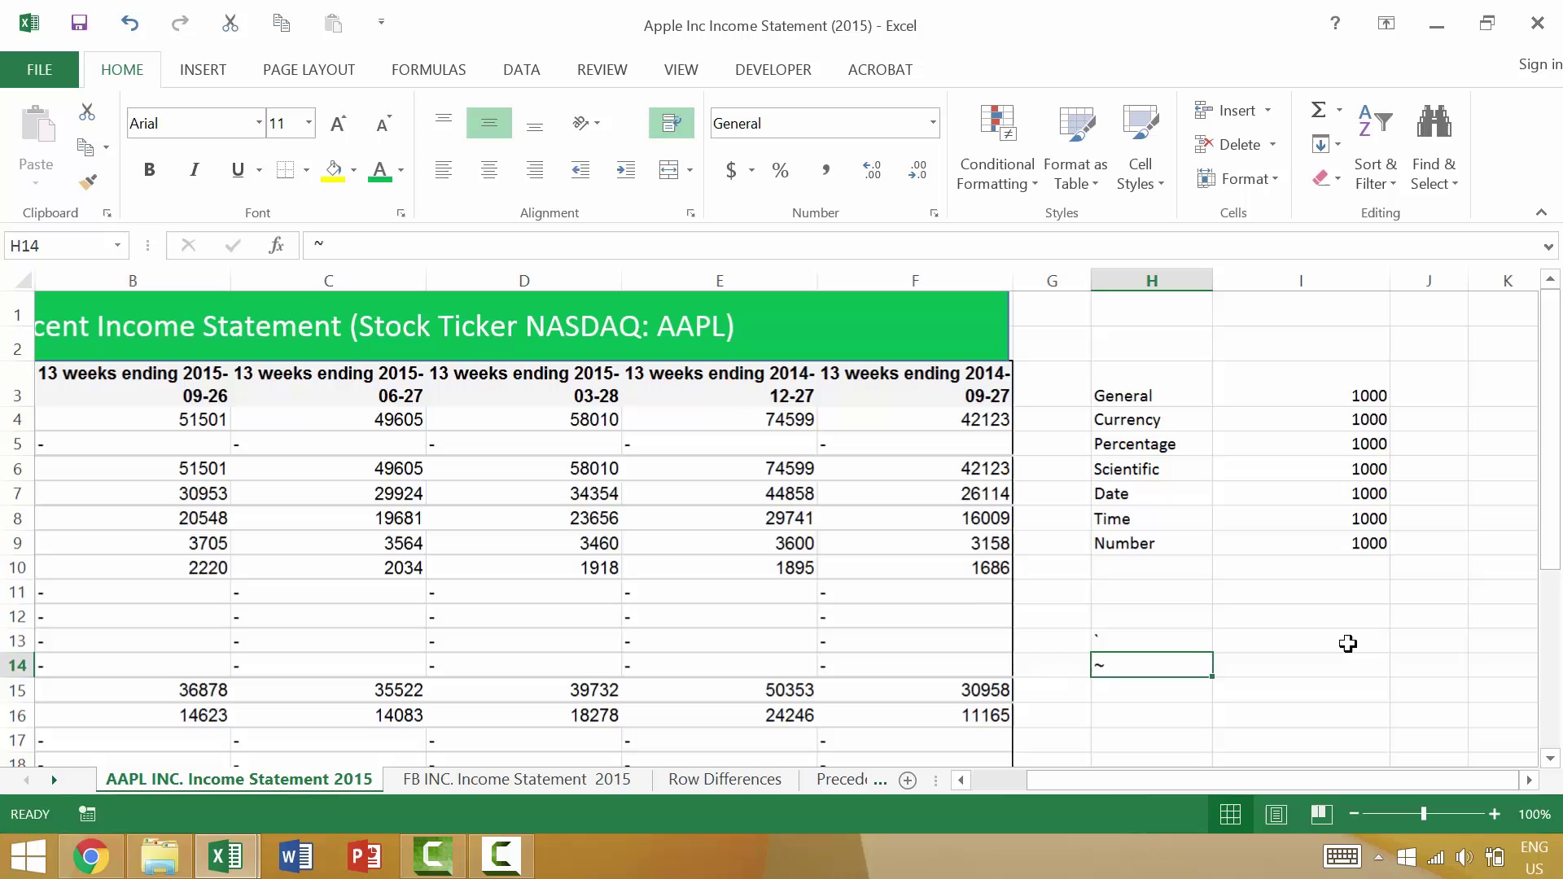
Apply the General number format to I3 and the Currency format to I4 beside their matching labels.
left_click(1361, 391)
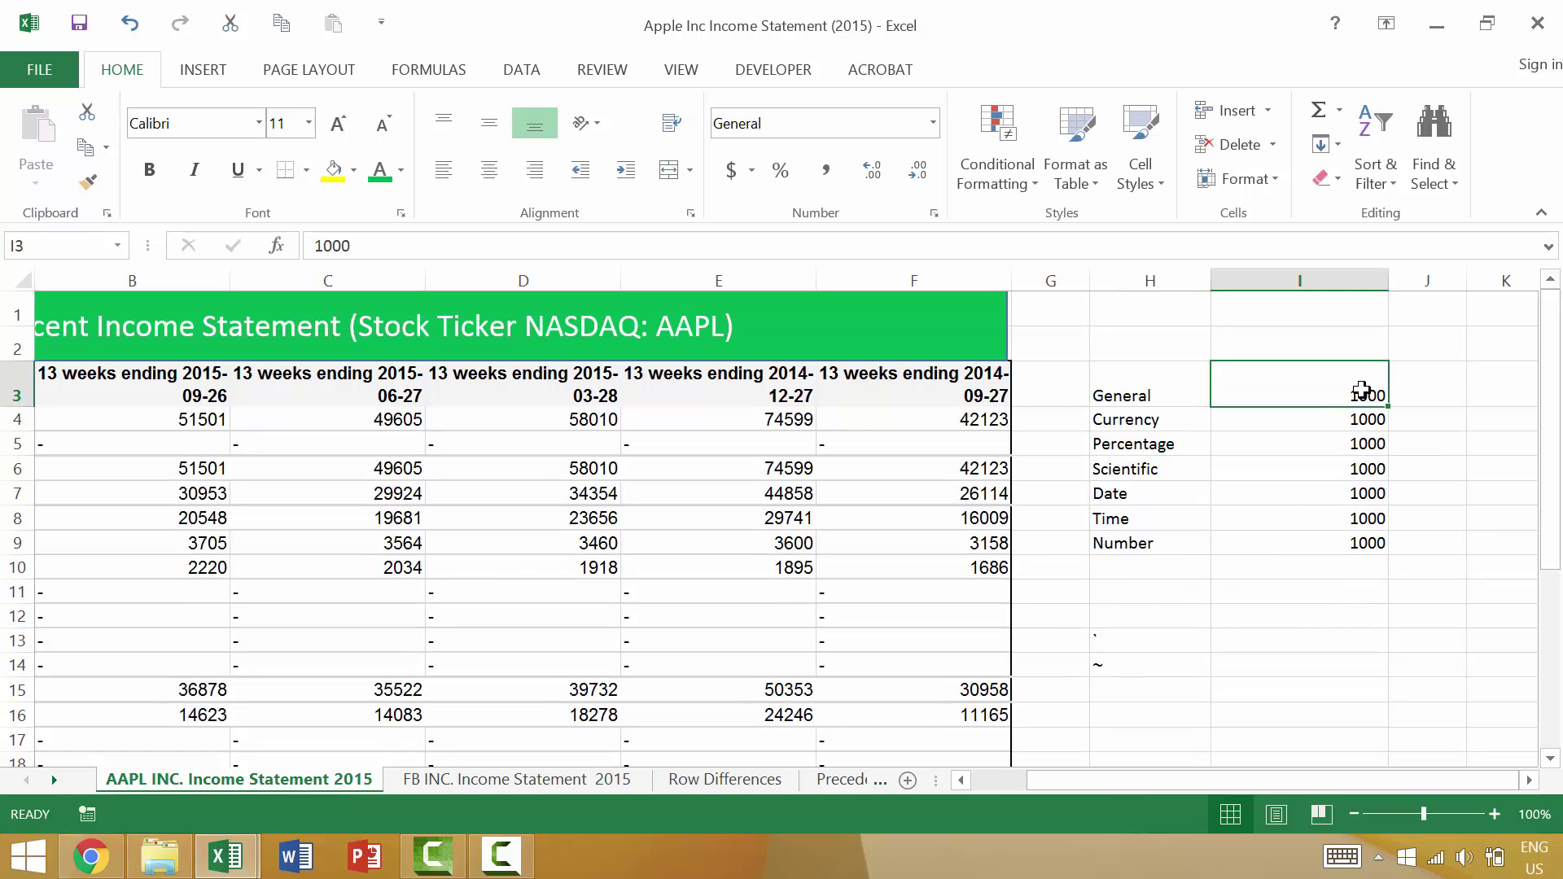
key("ctrl+shift+Caps_Lock")
key("ctrl+shift+grave")
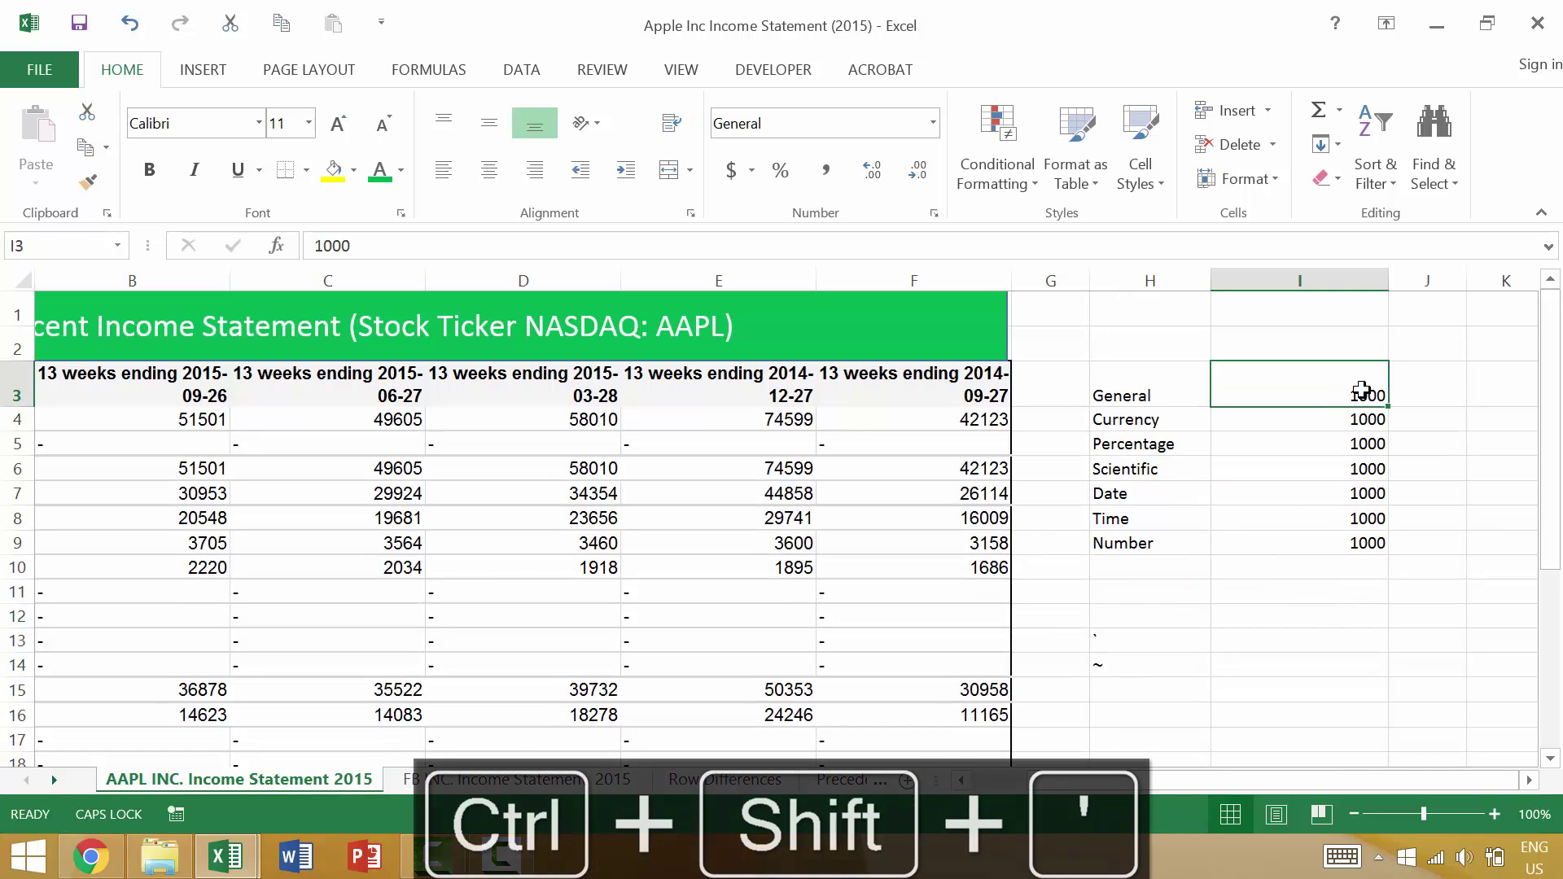
left_click(1338, 427)
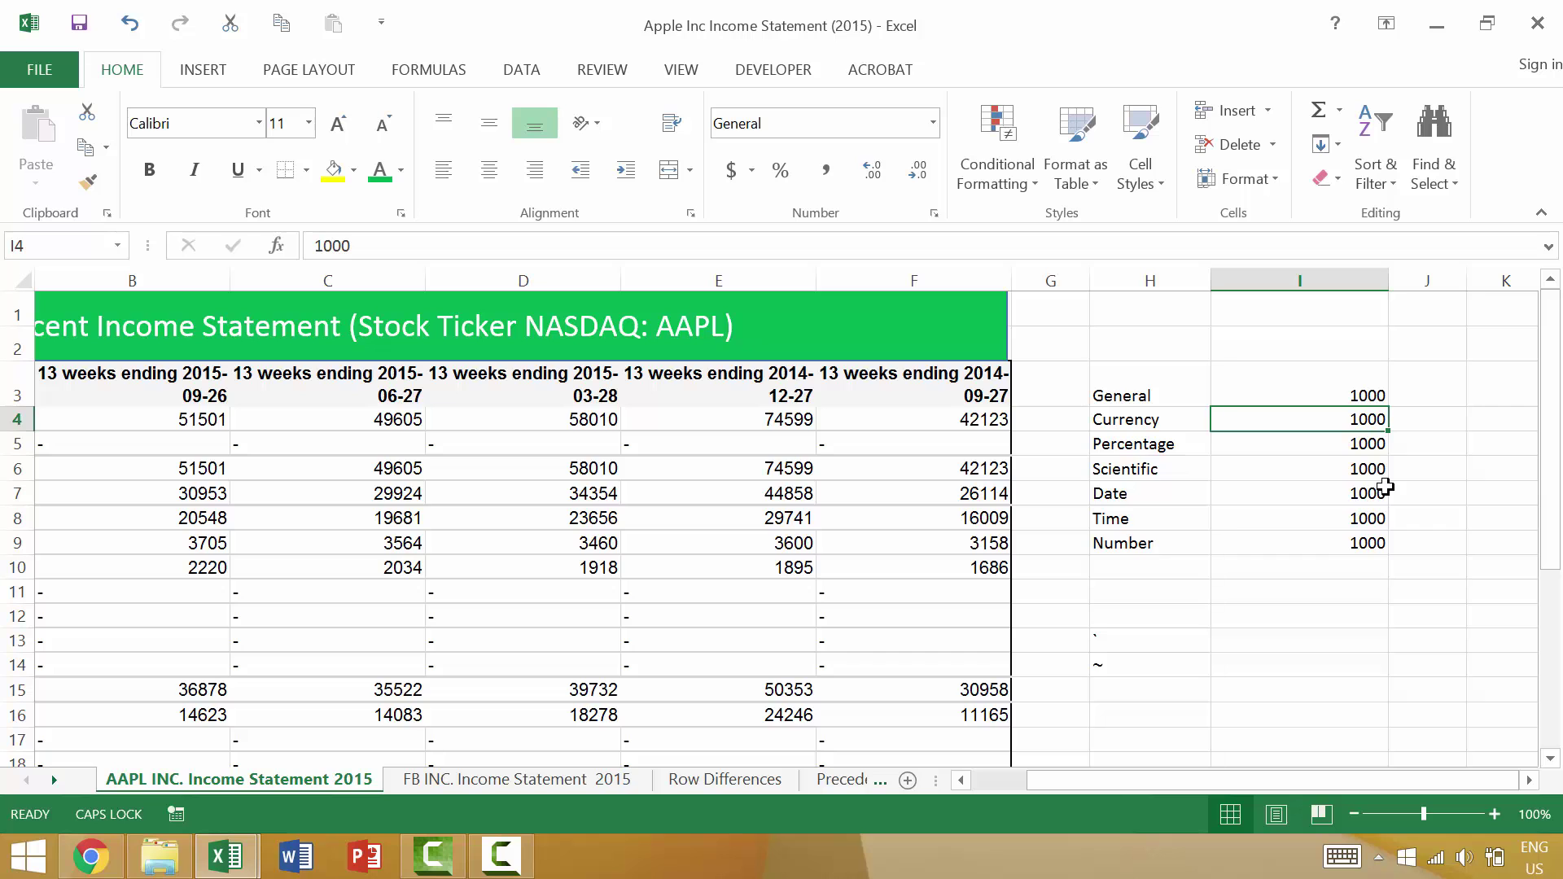
key("ctrl+shift+4")
Apply the Currency number format to the entire Apple income statement table.
scroll(1374, 495, "down", 3)
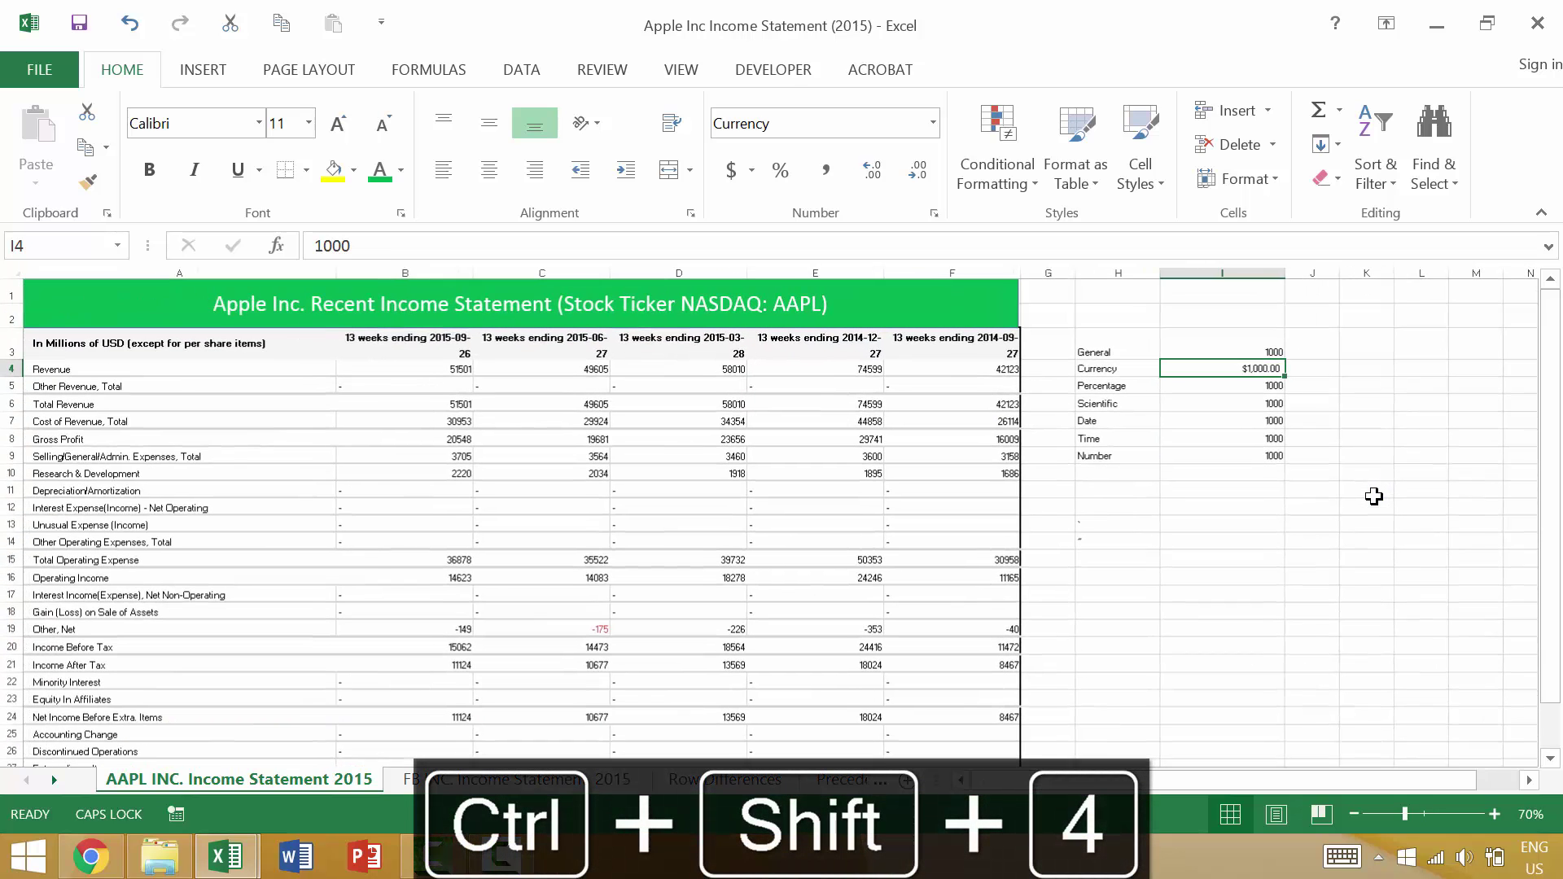
scroll(839, 511, "up", 2)
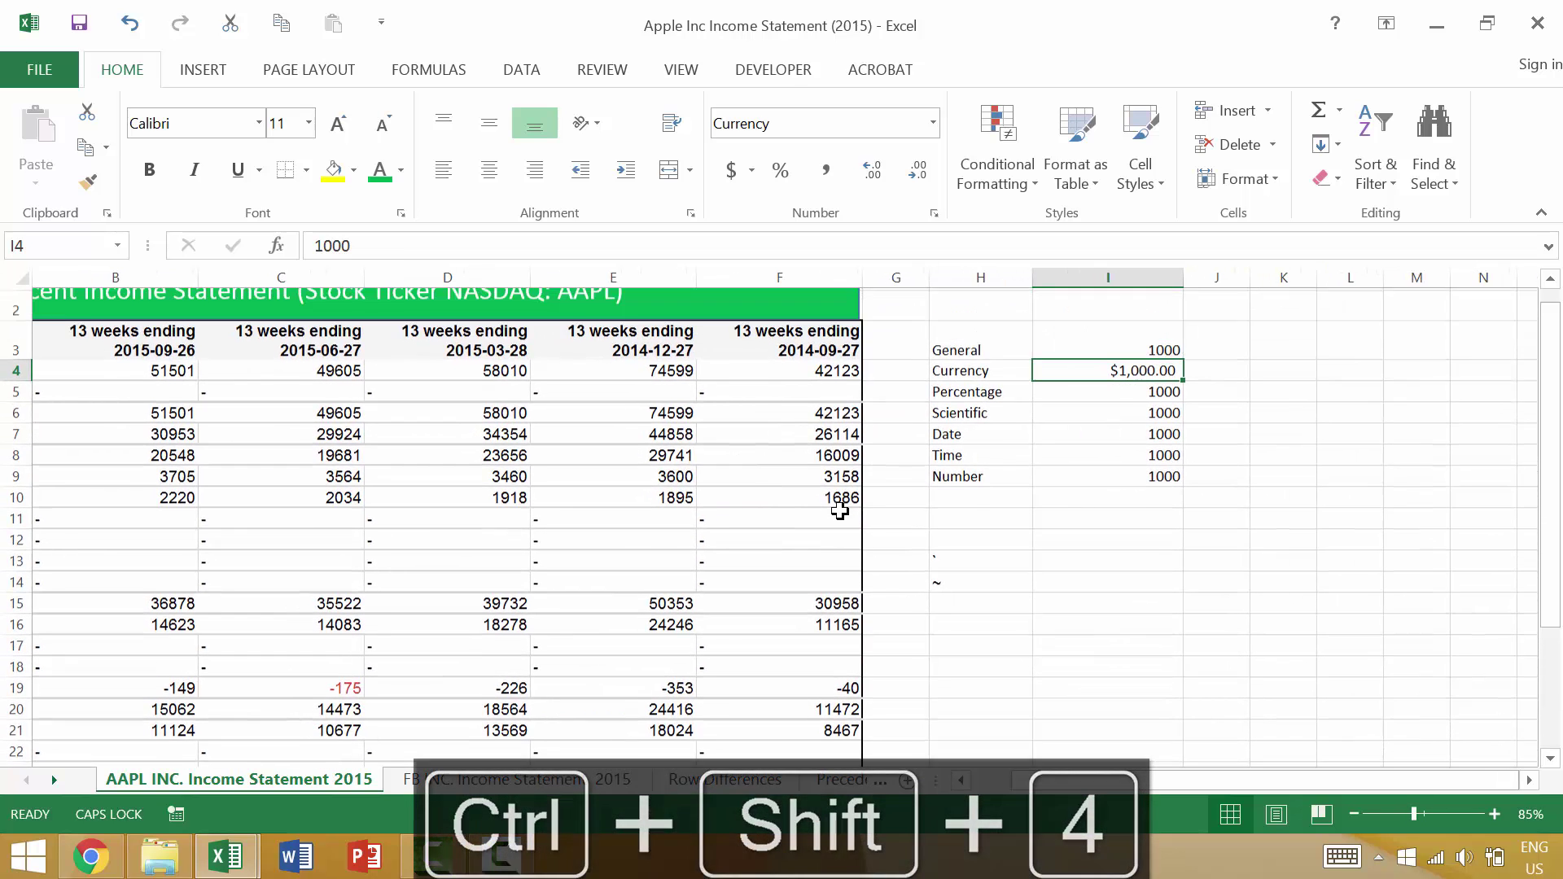
scroll(276, 437, "up", 1)
left_click(385, 461)
key("ctrl+a")
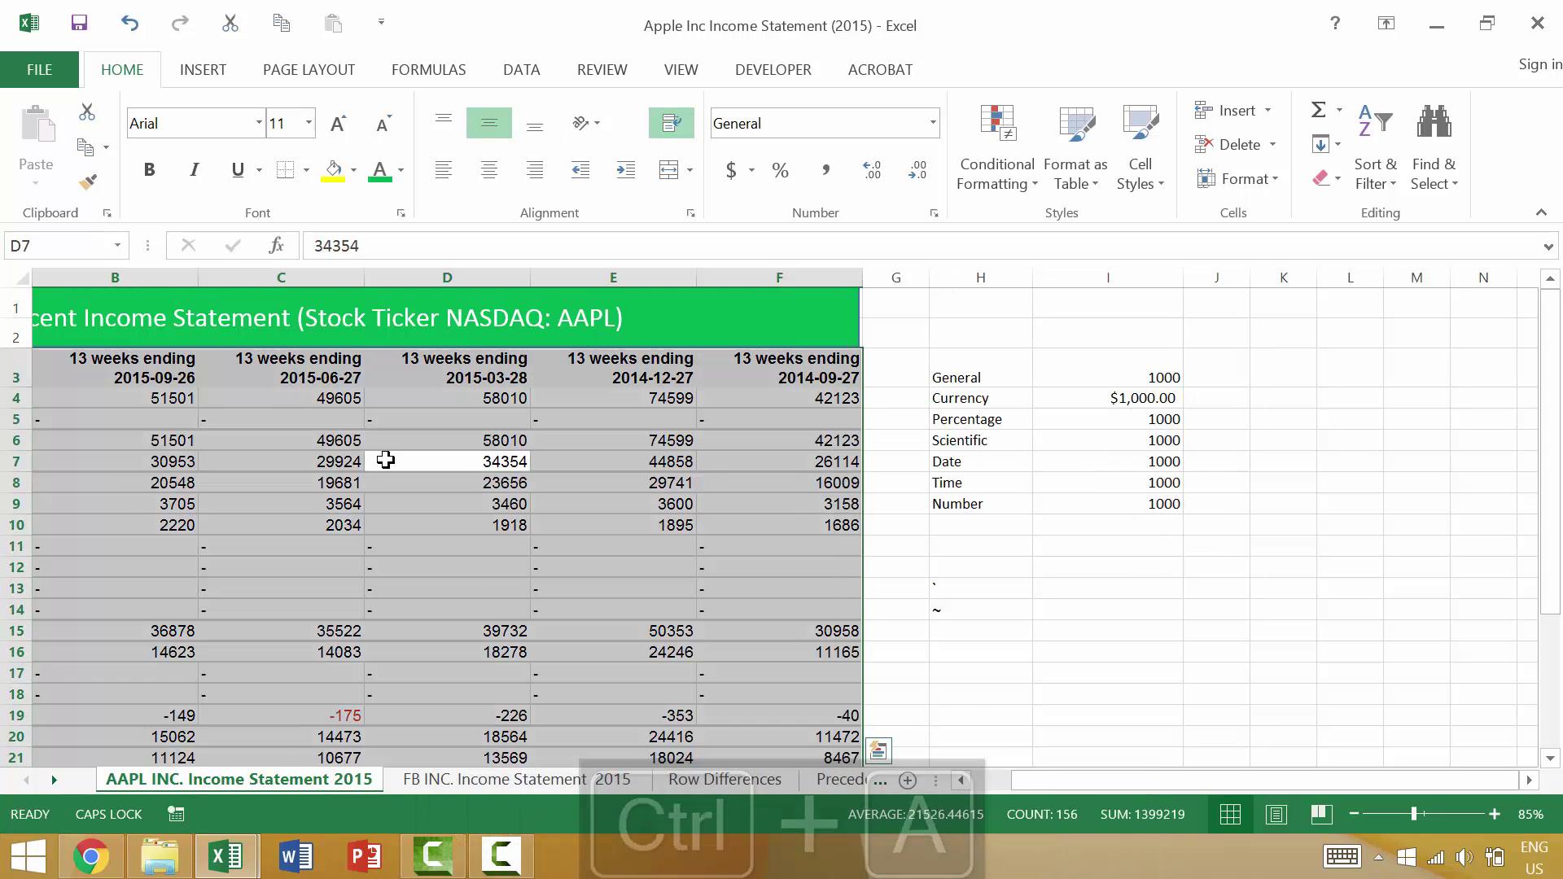
key("ctrl+shift+4")
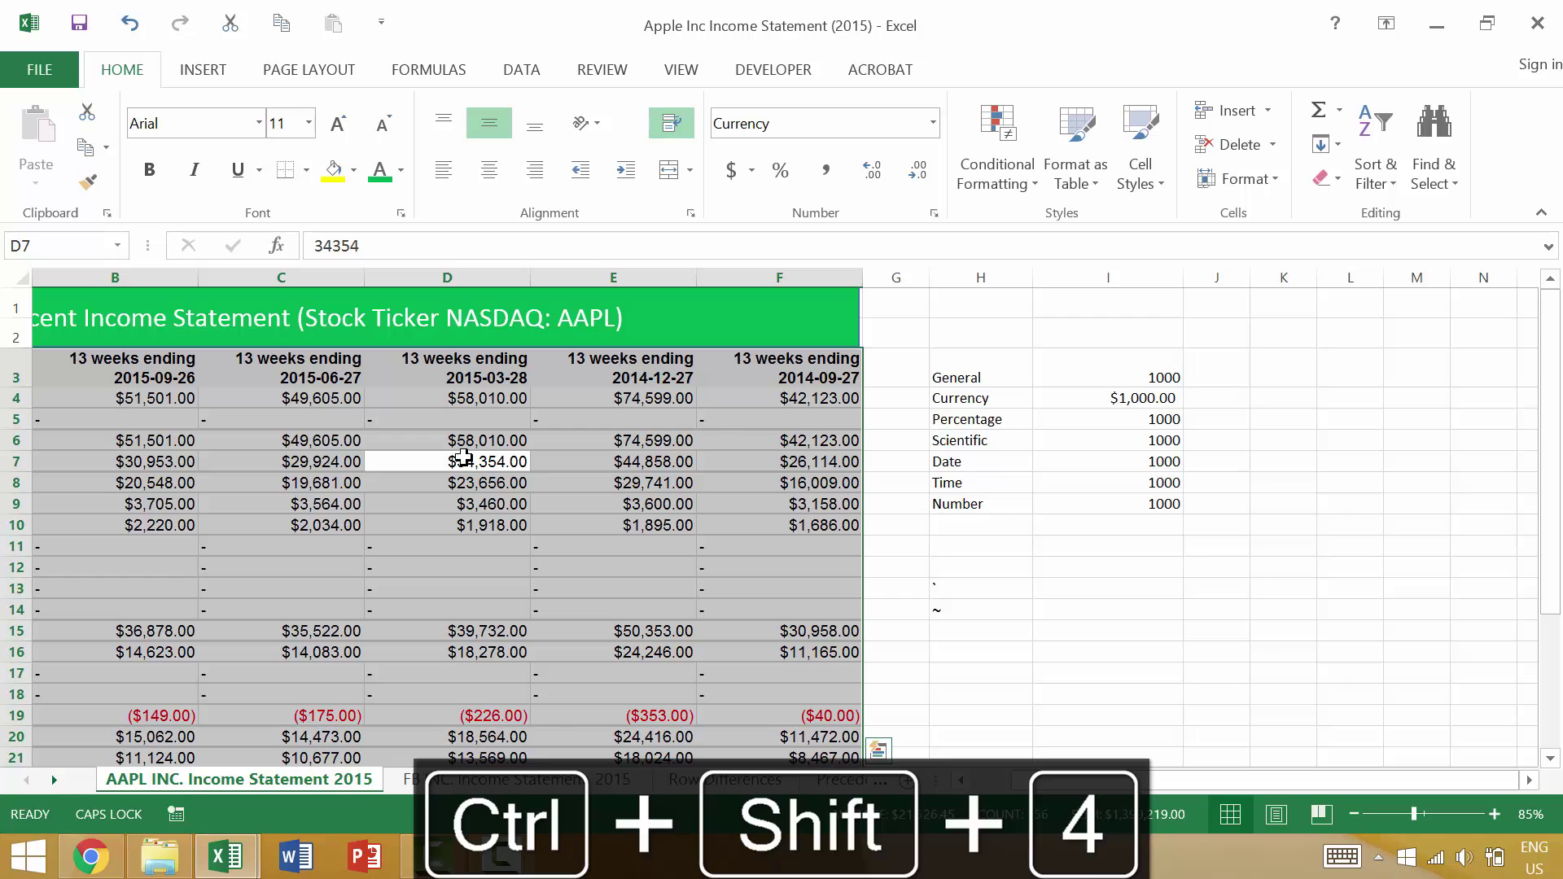
left_click(936, 444)
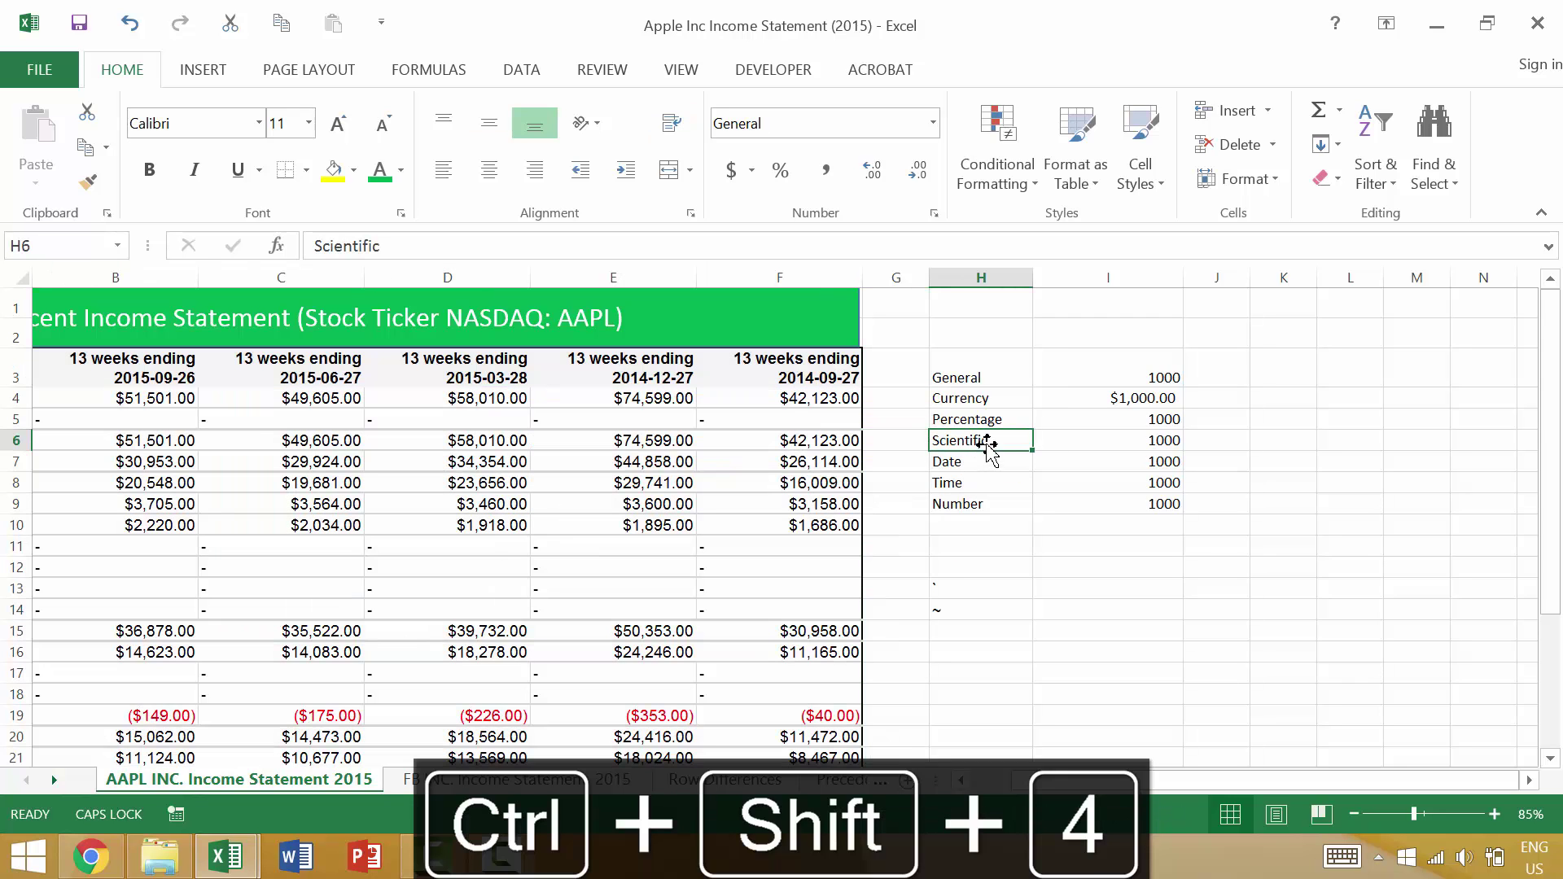
Enter 1 in J5 on the Percentage row and apply the Percentage format to it.
left_click(1156, 419)
left_click(1234, 424)
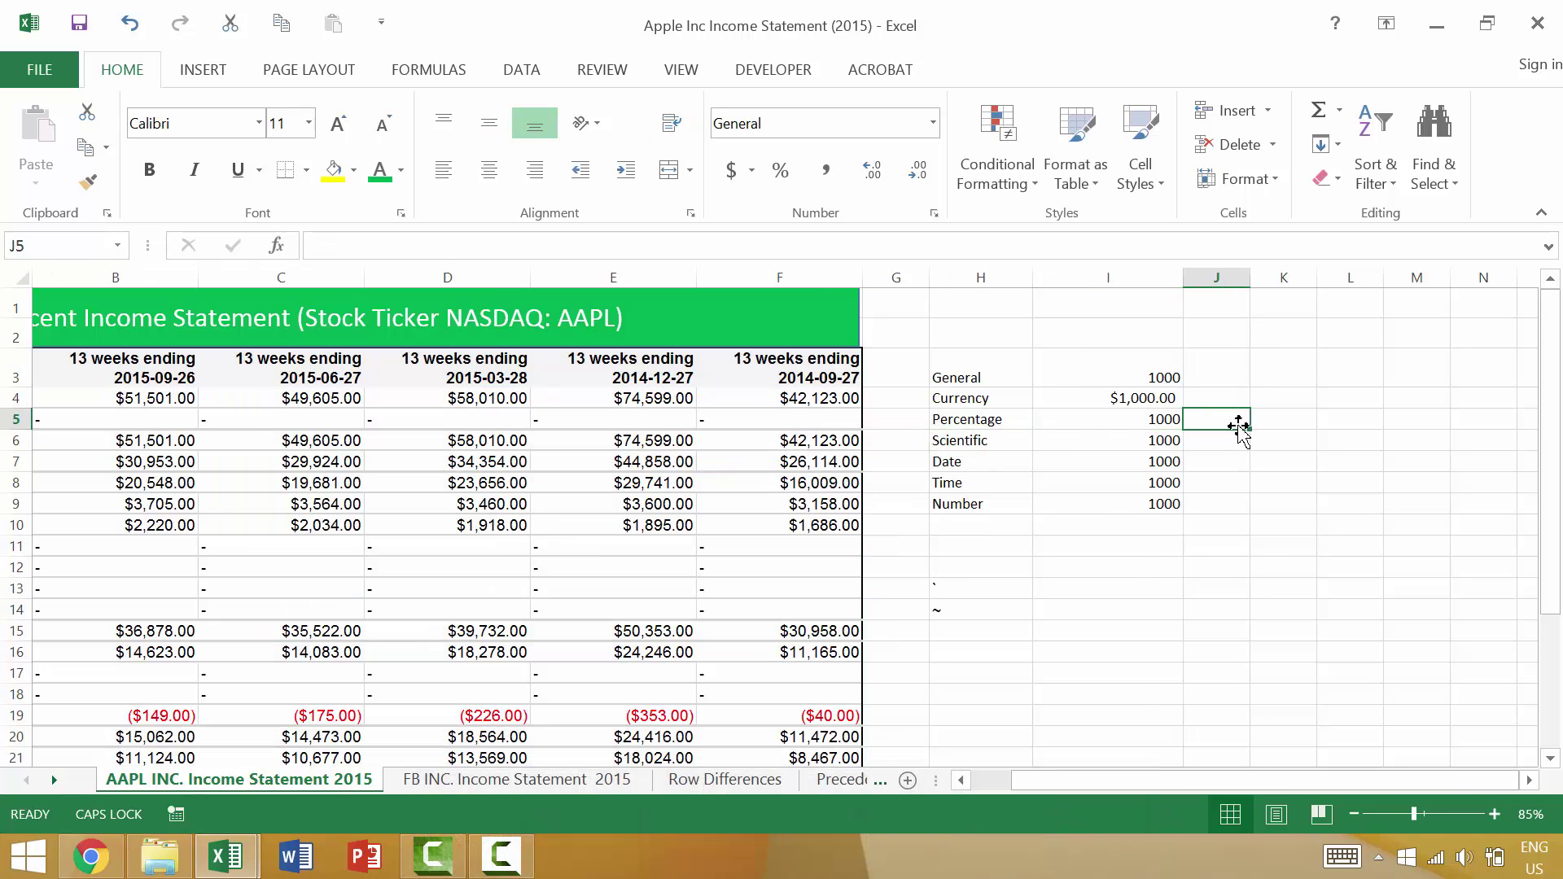
key("Down")
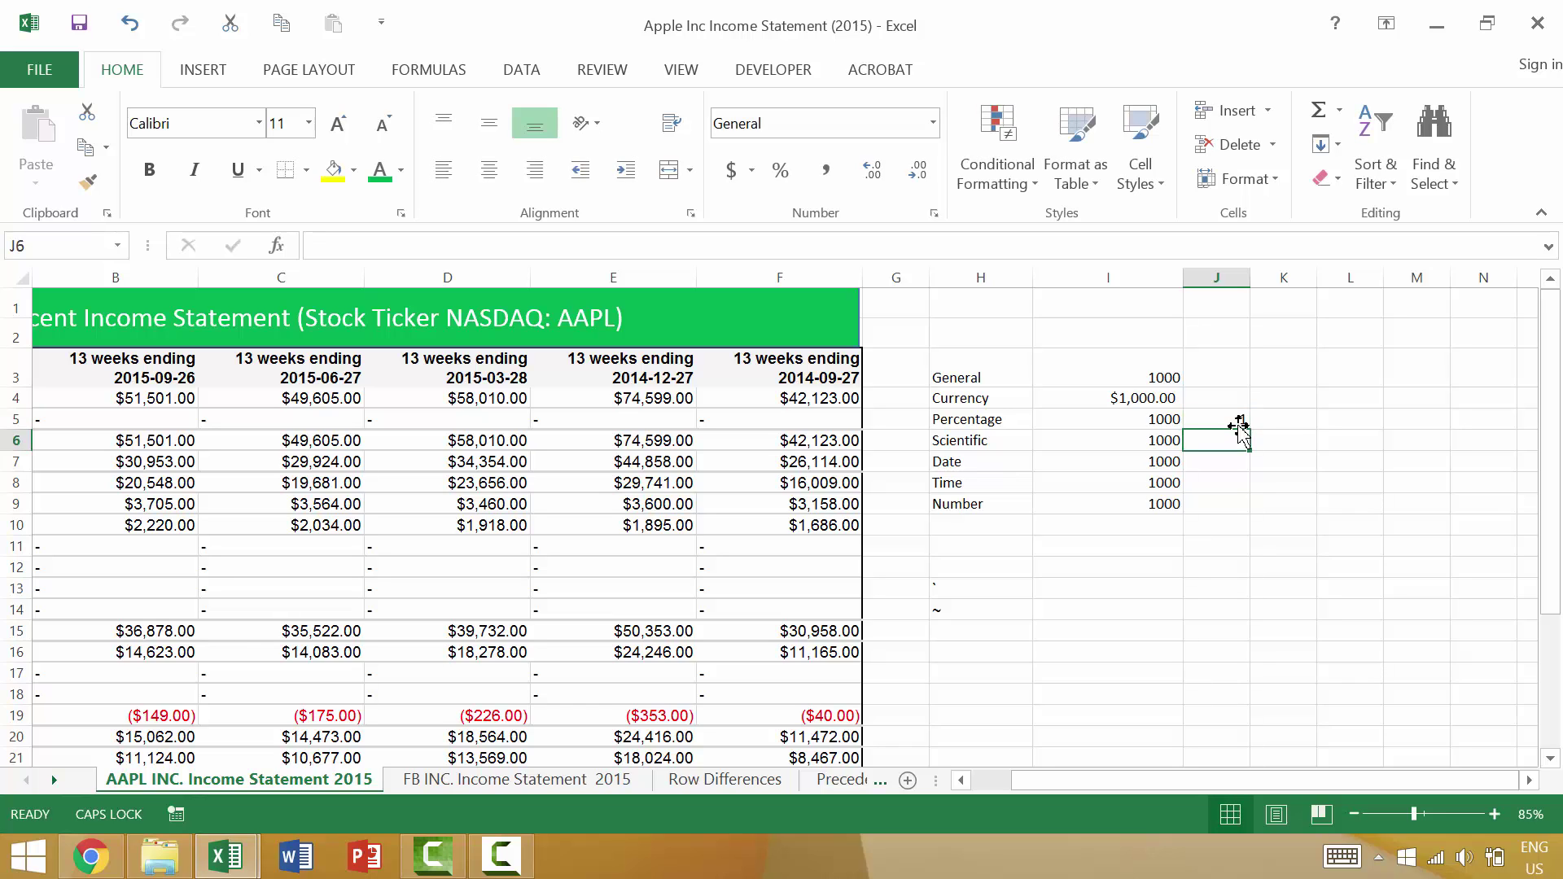
left_click_drag(1255, 418, 1216, 417)
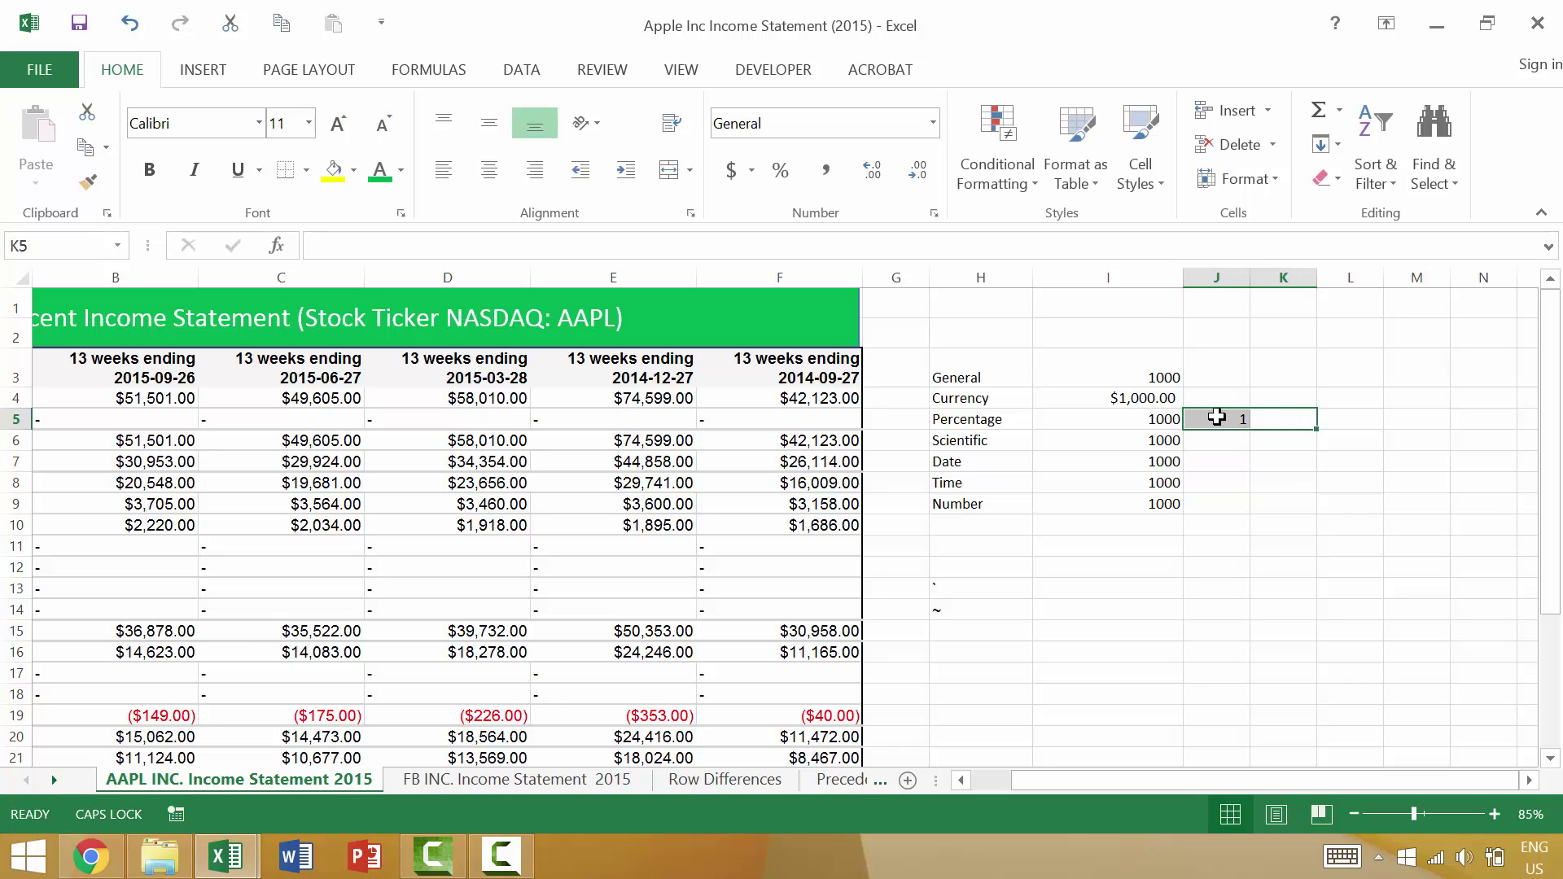
left_click(1216, 417)
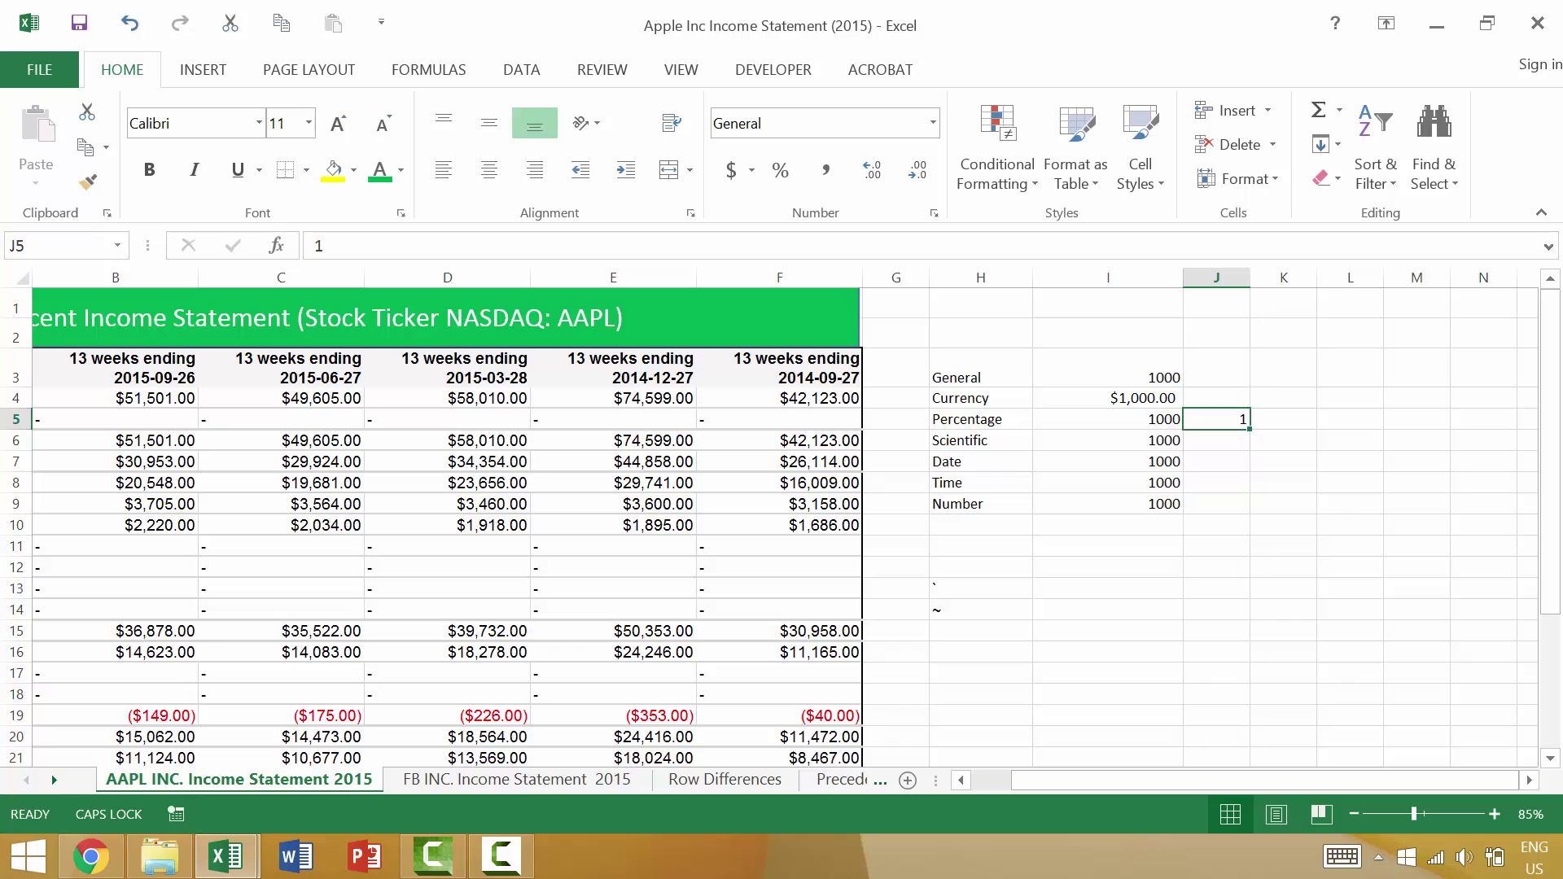
key("ctrl+shift+5")
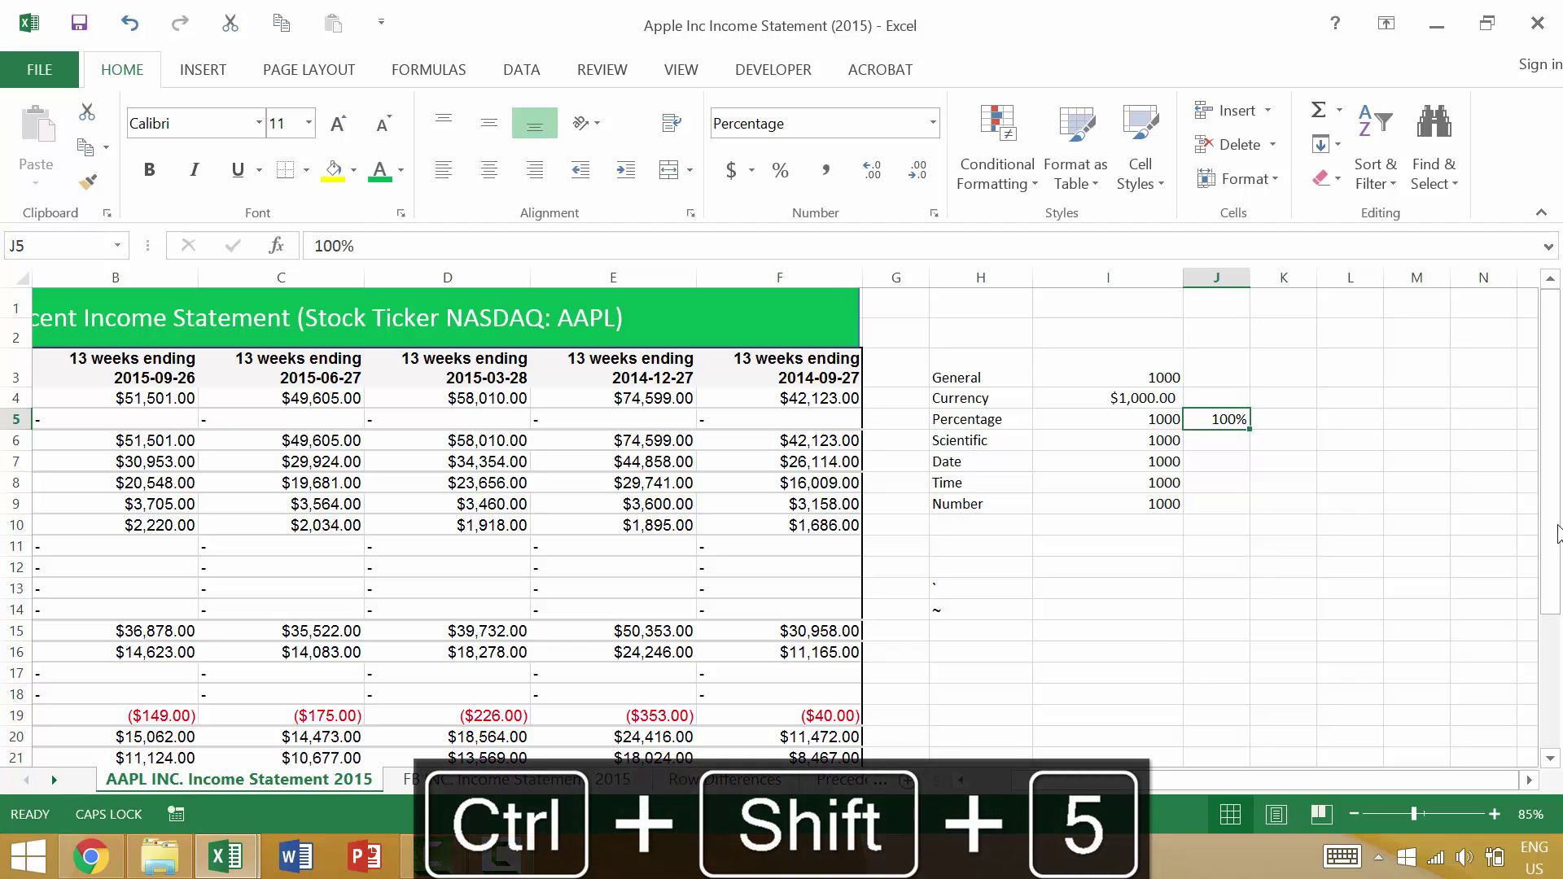
Apply the Percentage format to I5 and the Scientific format to I6.
left_click(1161, 418)
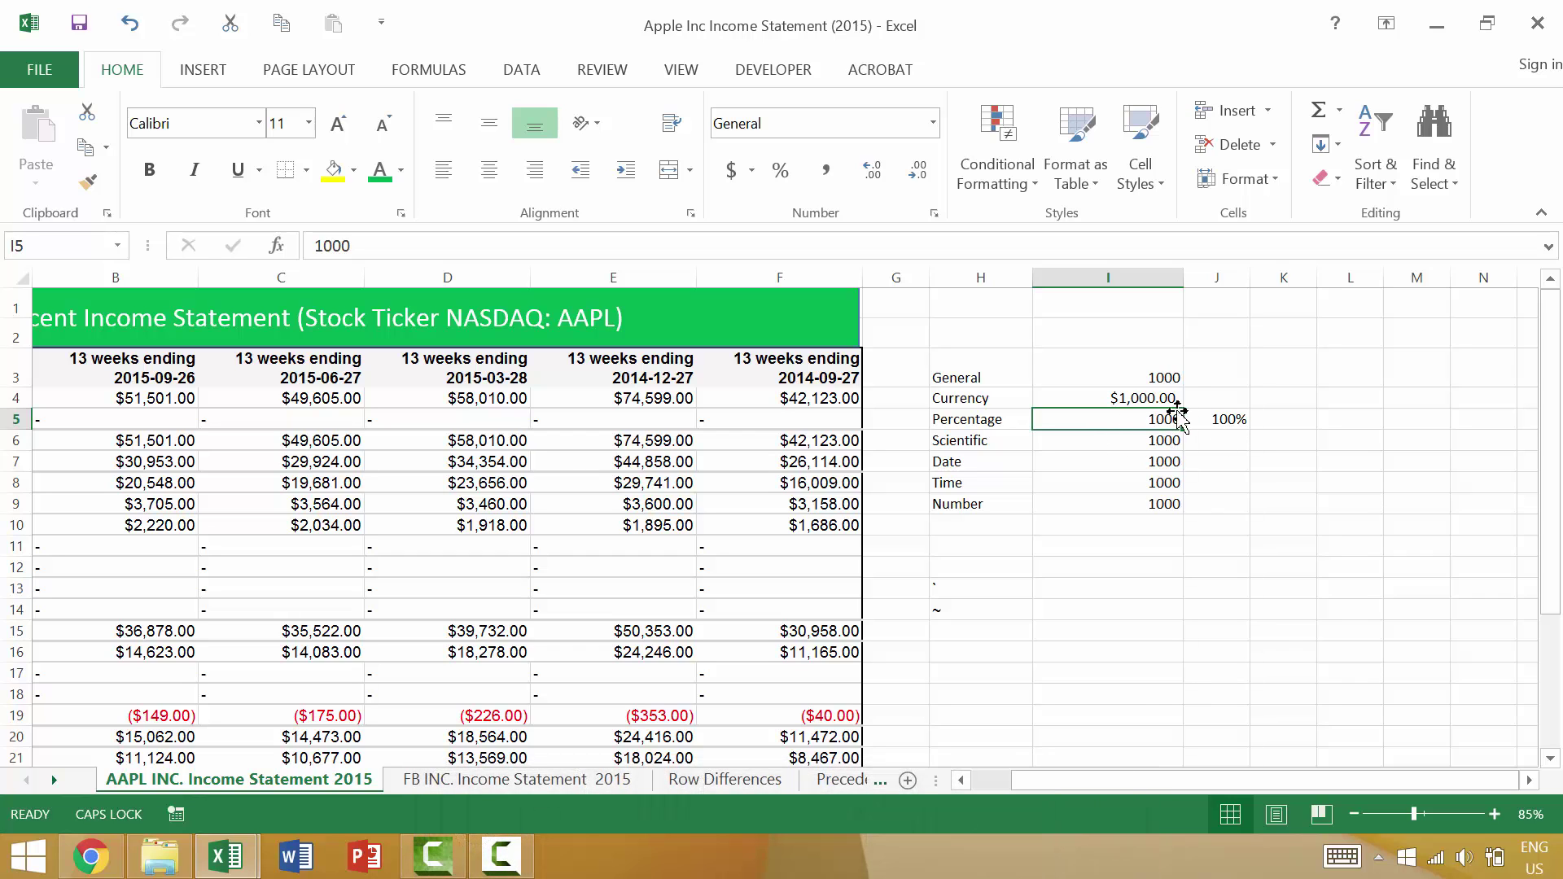
key("ctrl+shift+5")
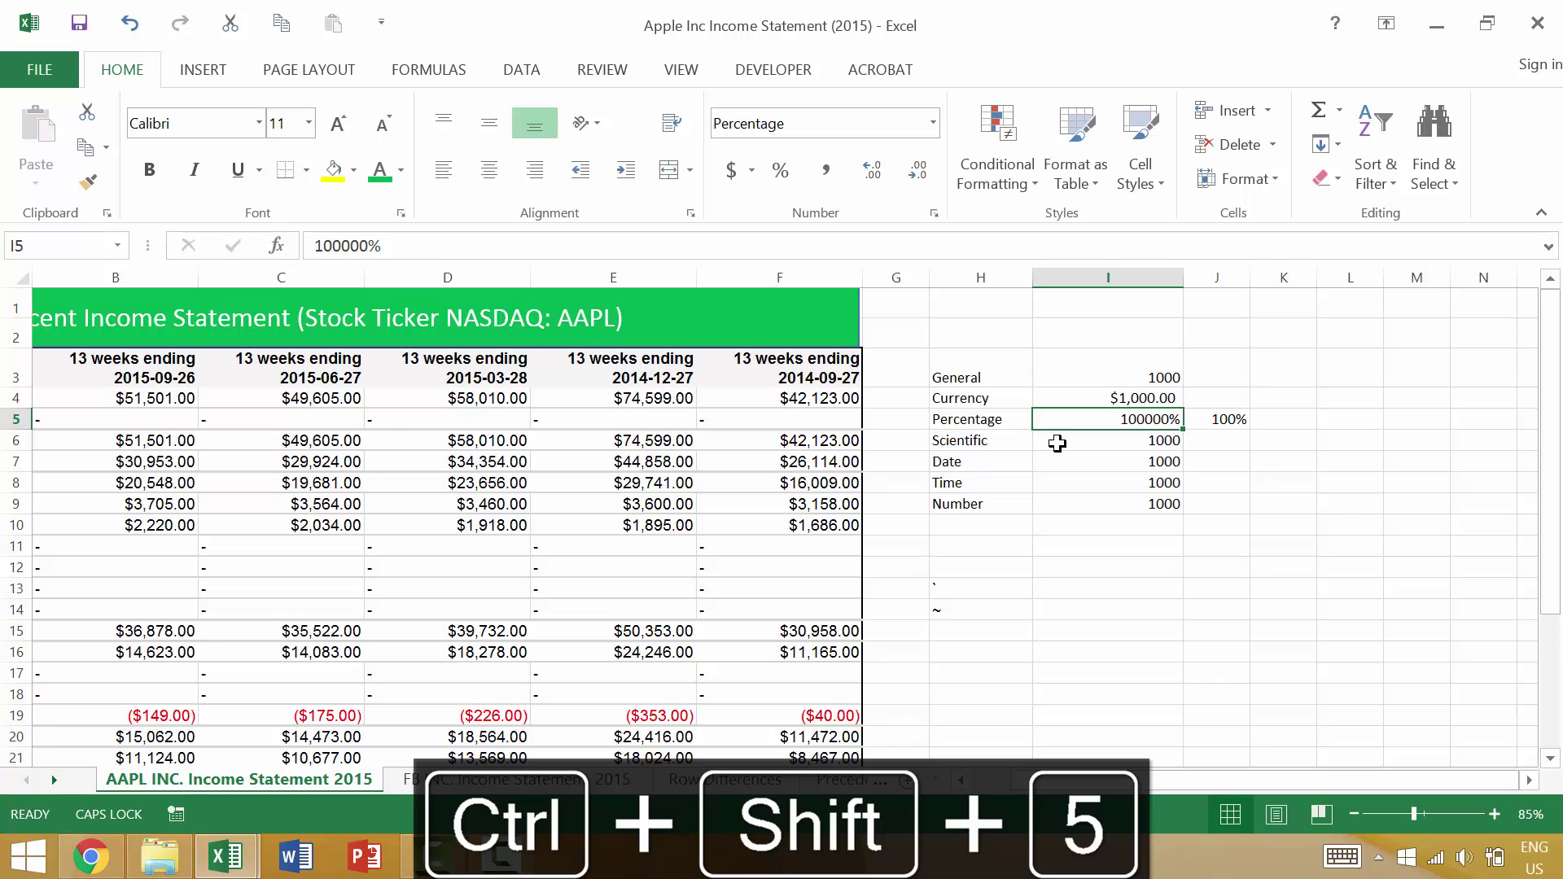
left_click(1138, 444)
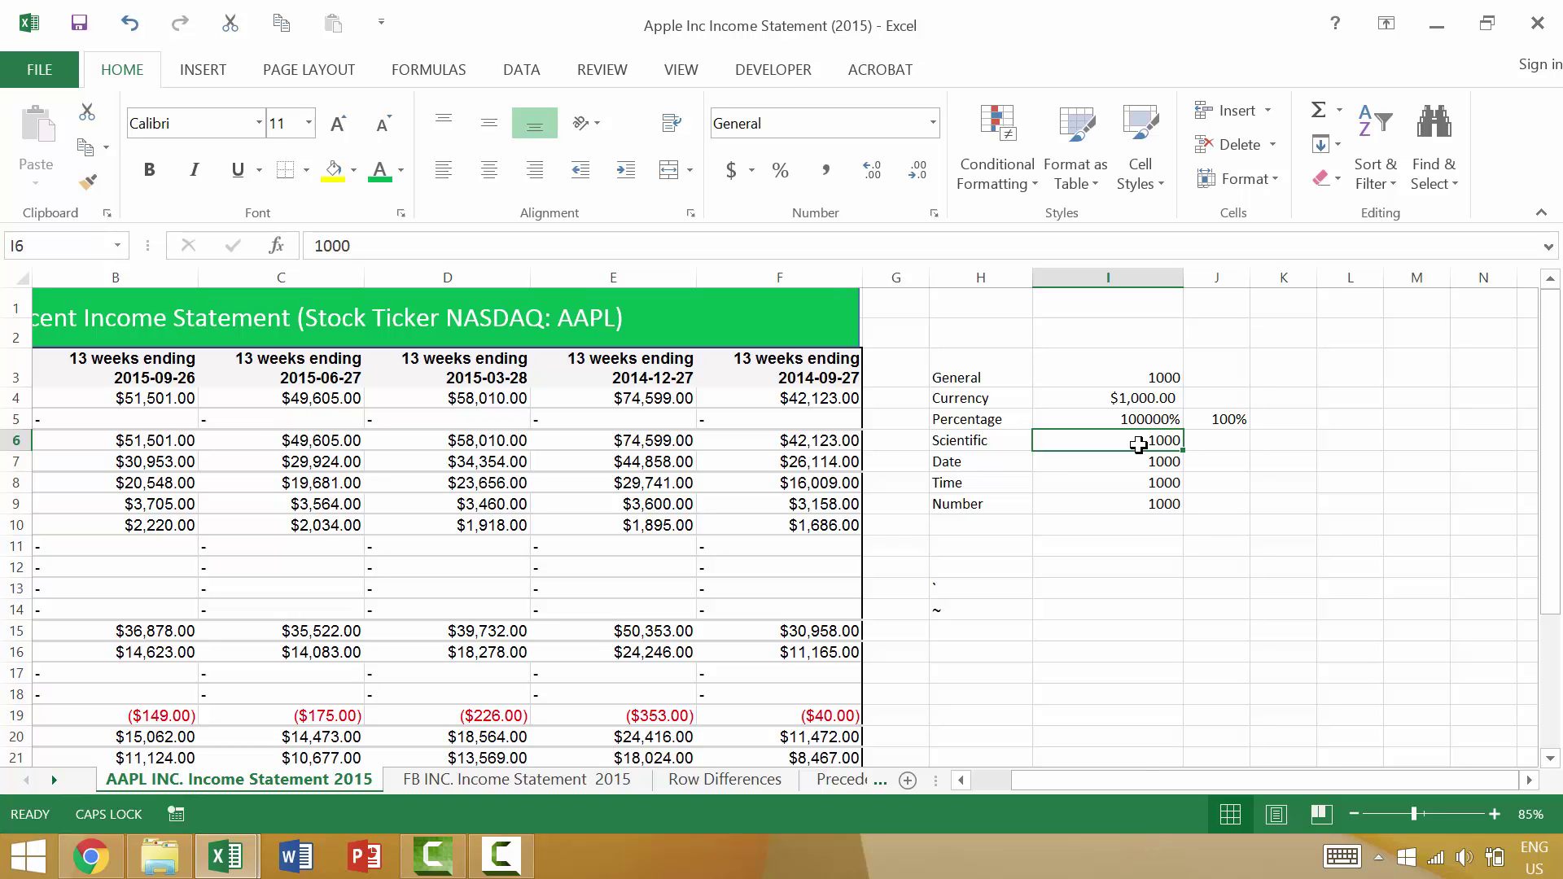
key("ctrl+shift+6")
Apply the Scientific number format to the entire Apple income statement table.
left_click(724, 487)
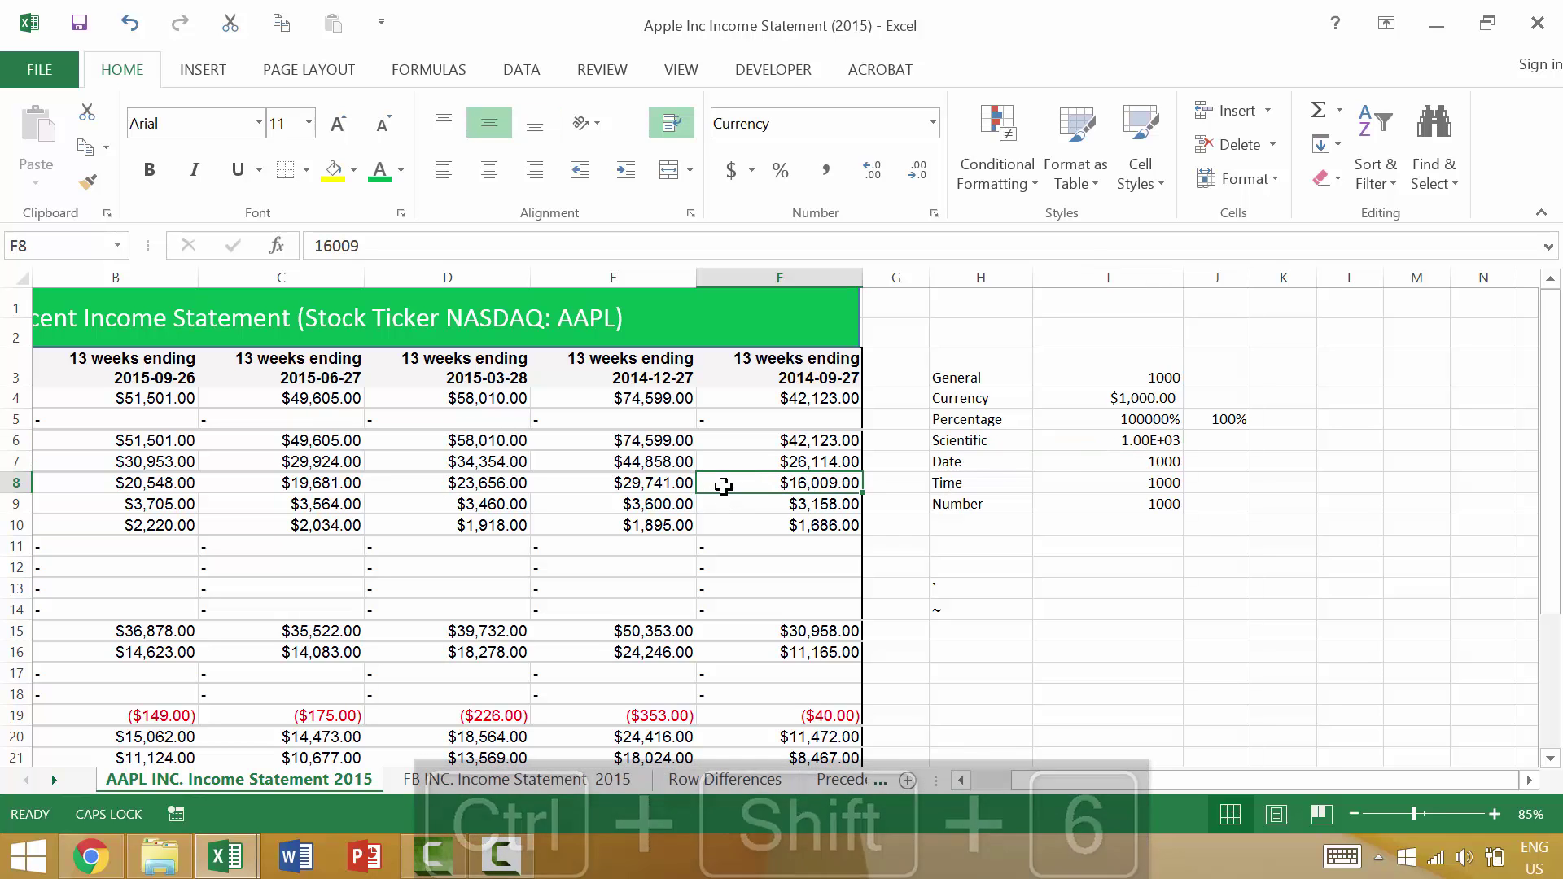
key("ctrl+a")
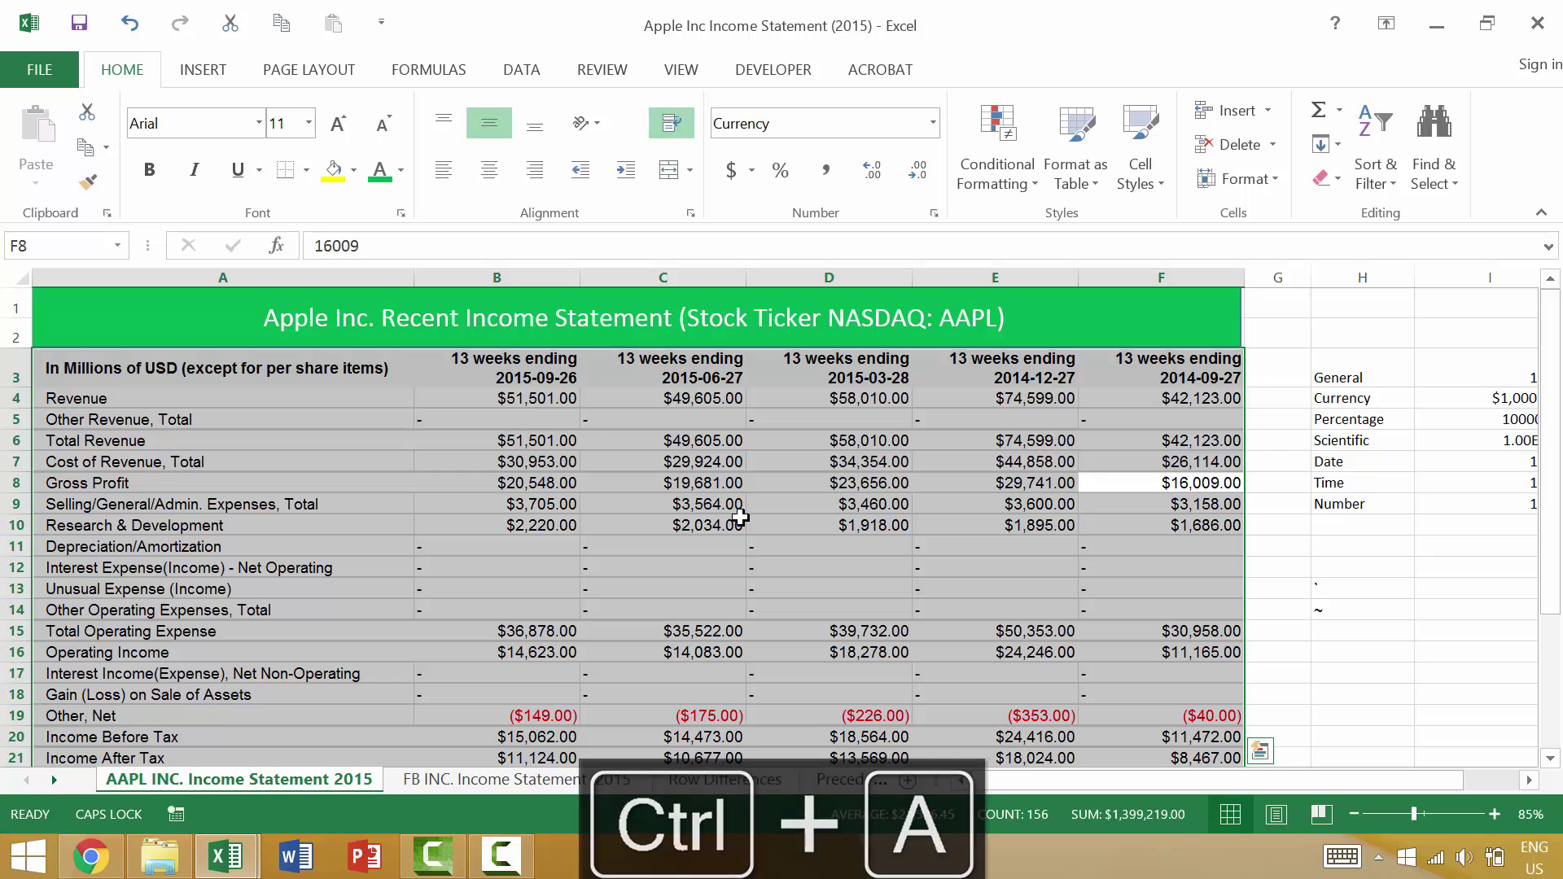
key("ctrl+shift+6")
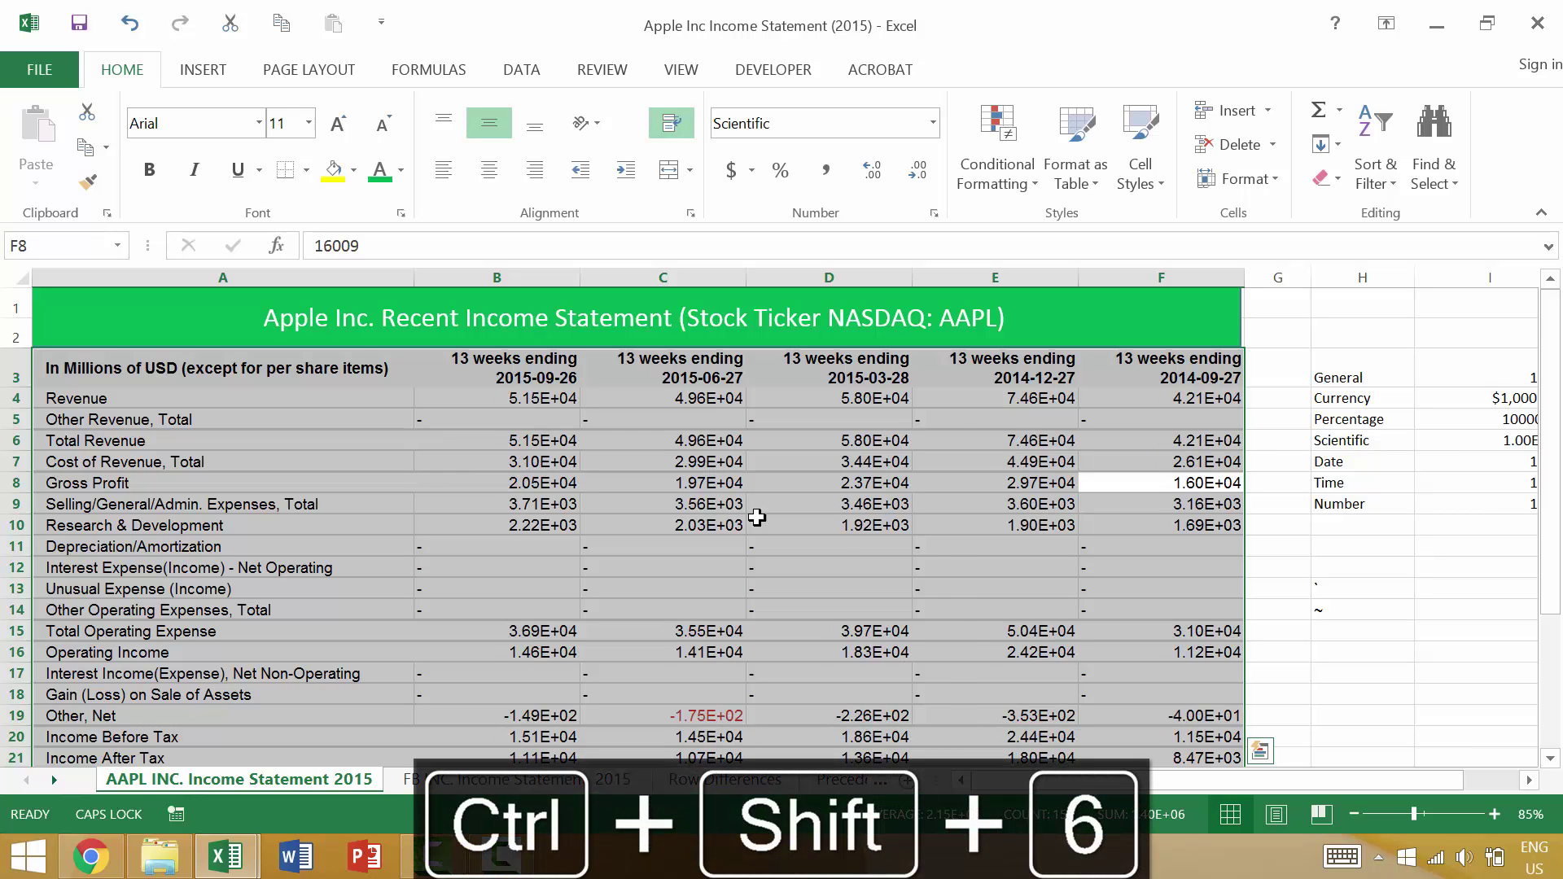
left_click(1333, 560)
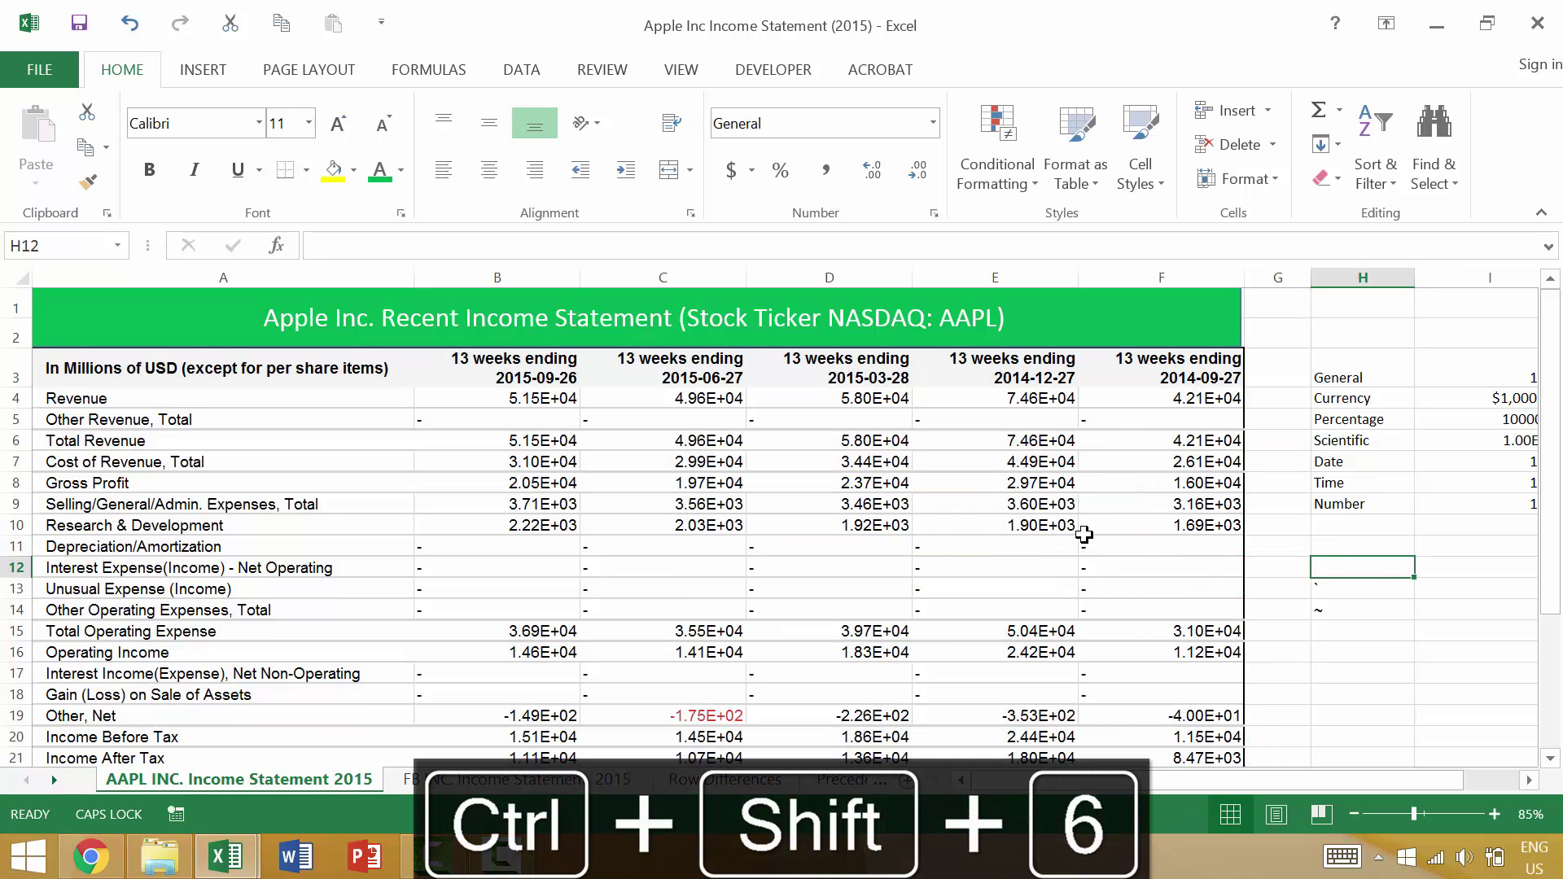
Enter the date 10-10-10 in J7 on the Date row.
scroll(1076, 531, "down", 1)
scroll(1129, 524, "up", 1)
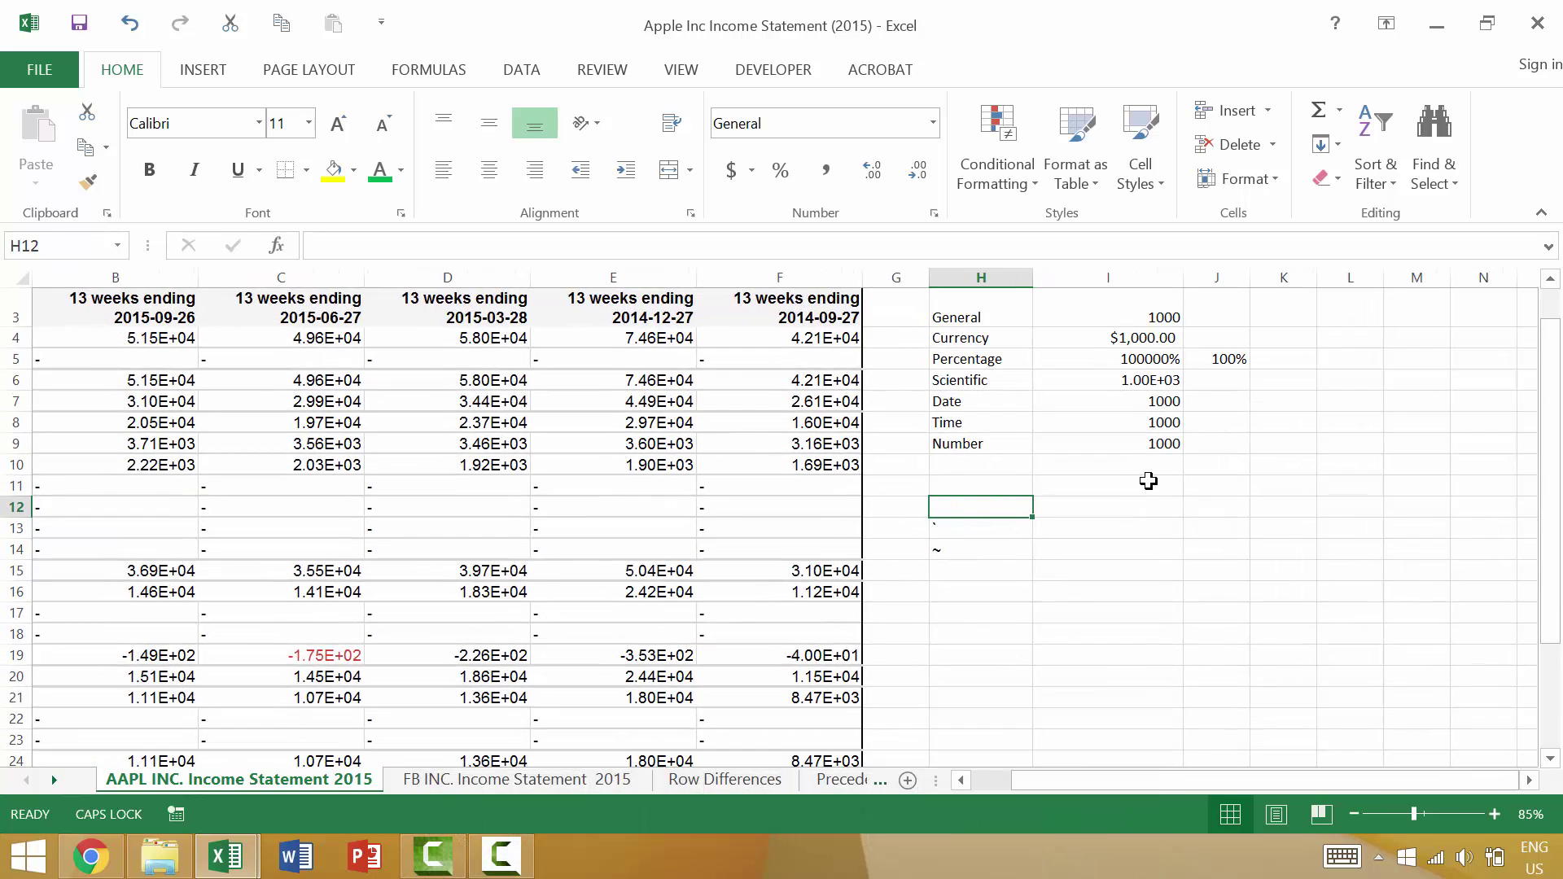
scroll(1139, 480, "up", 1)
left_click(1146, 466)
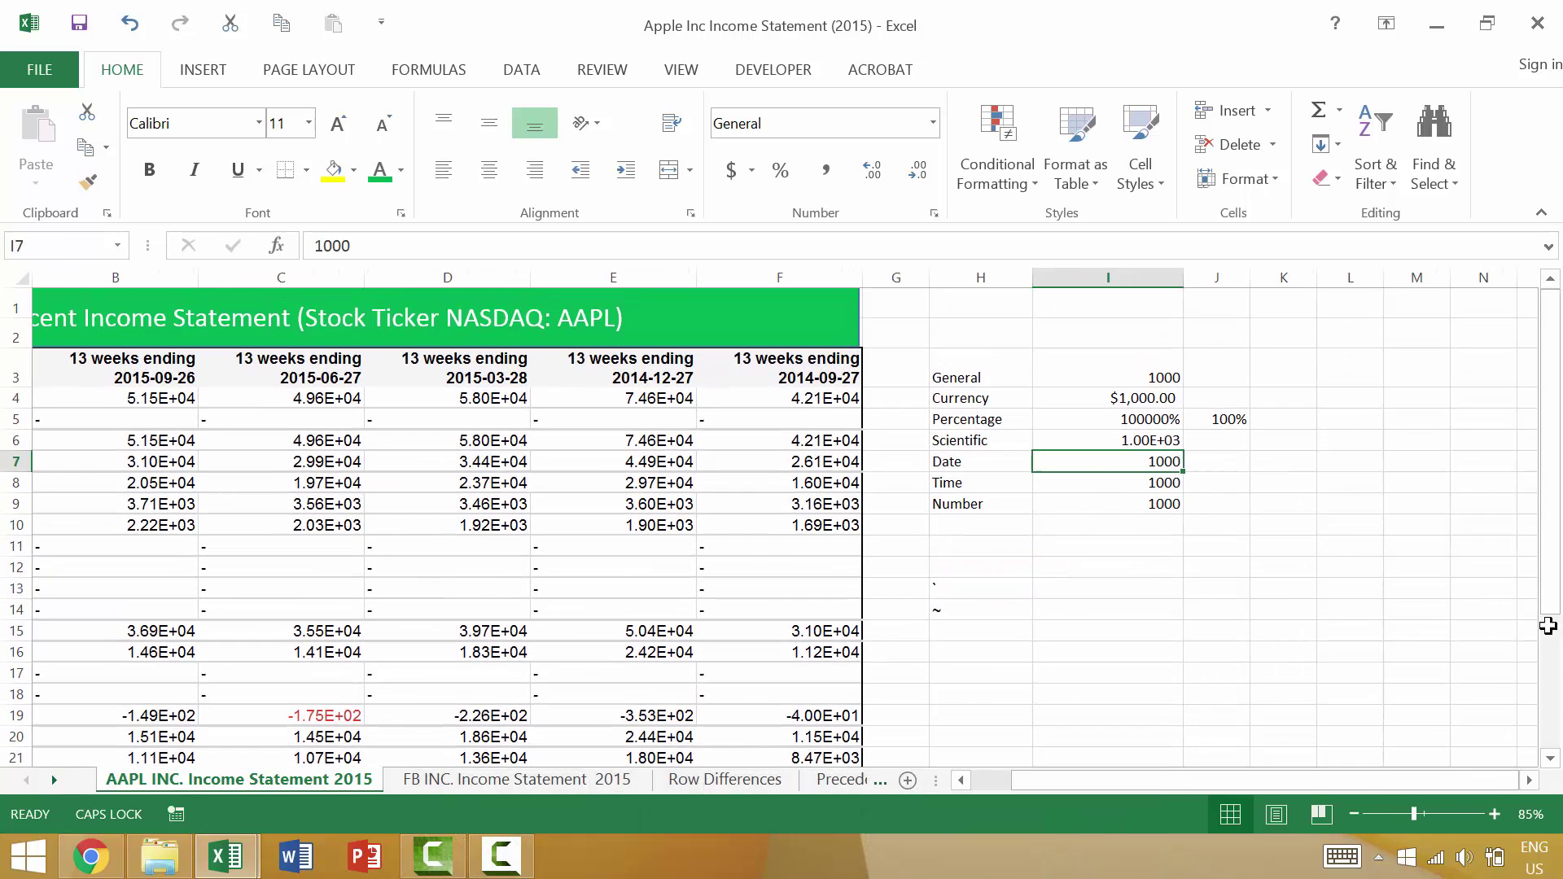
left_click(1206, 460)
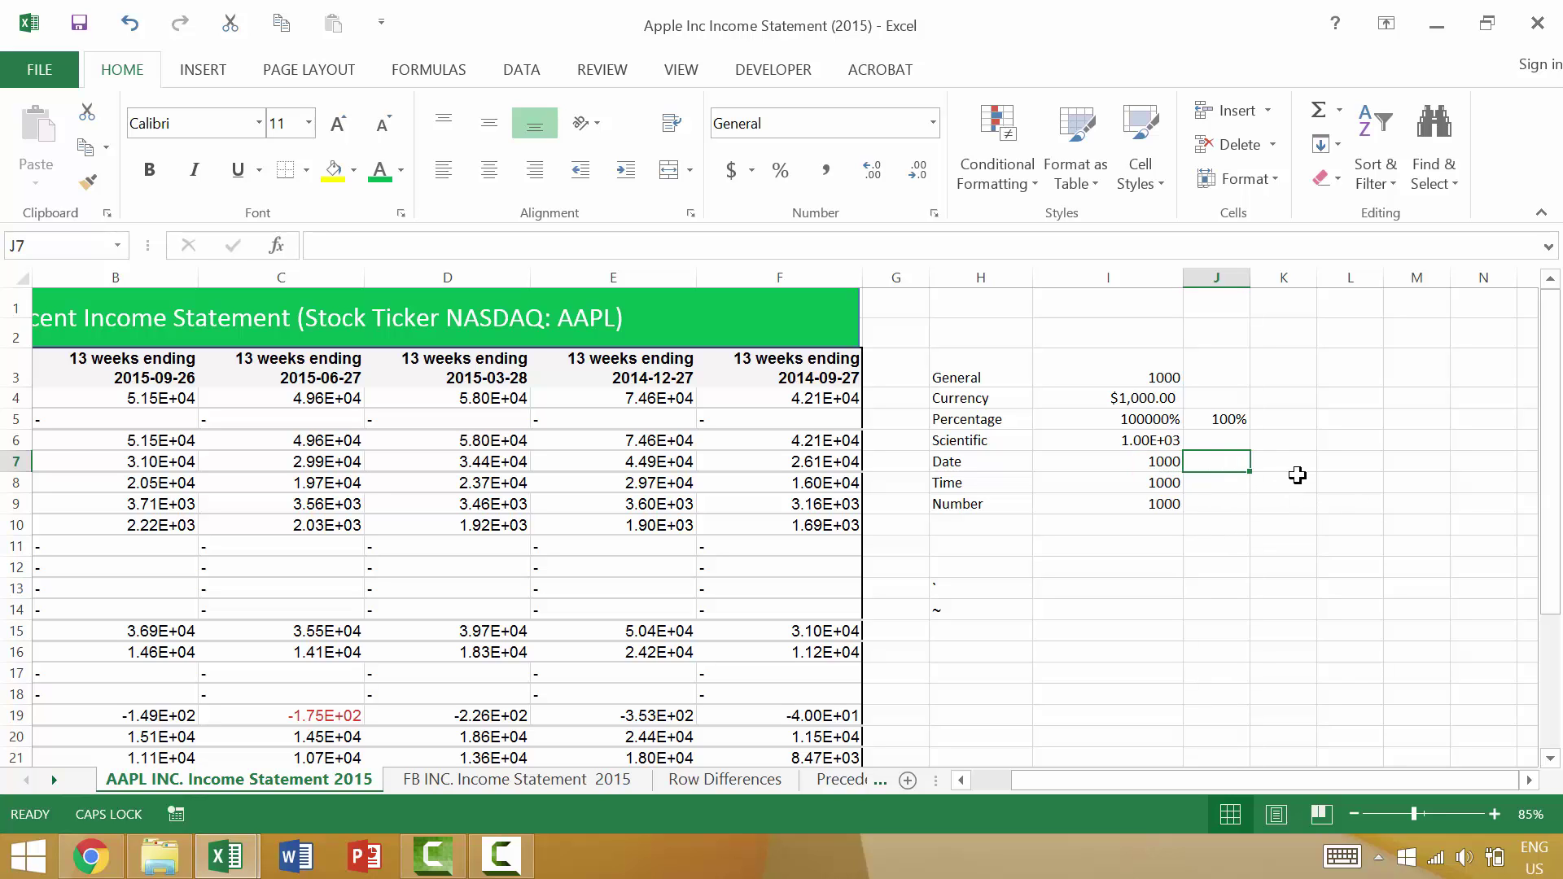
type("10-10-10")
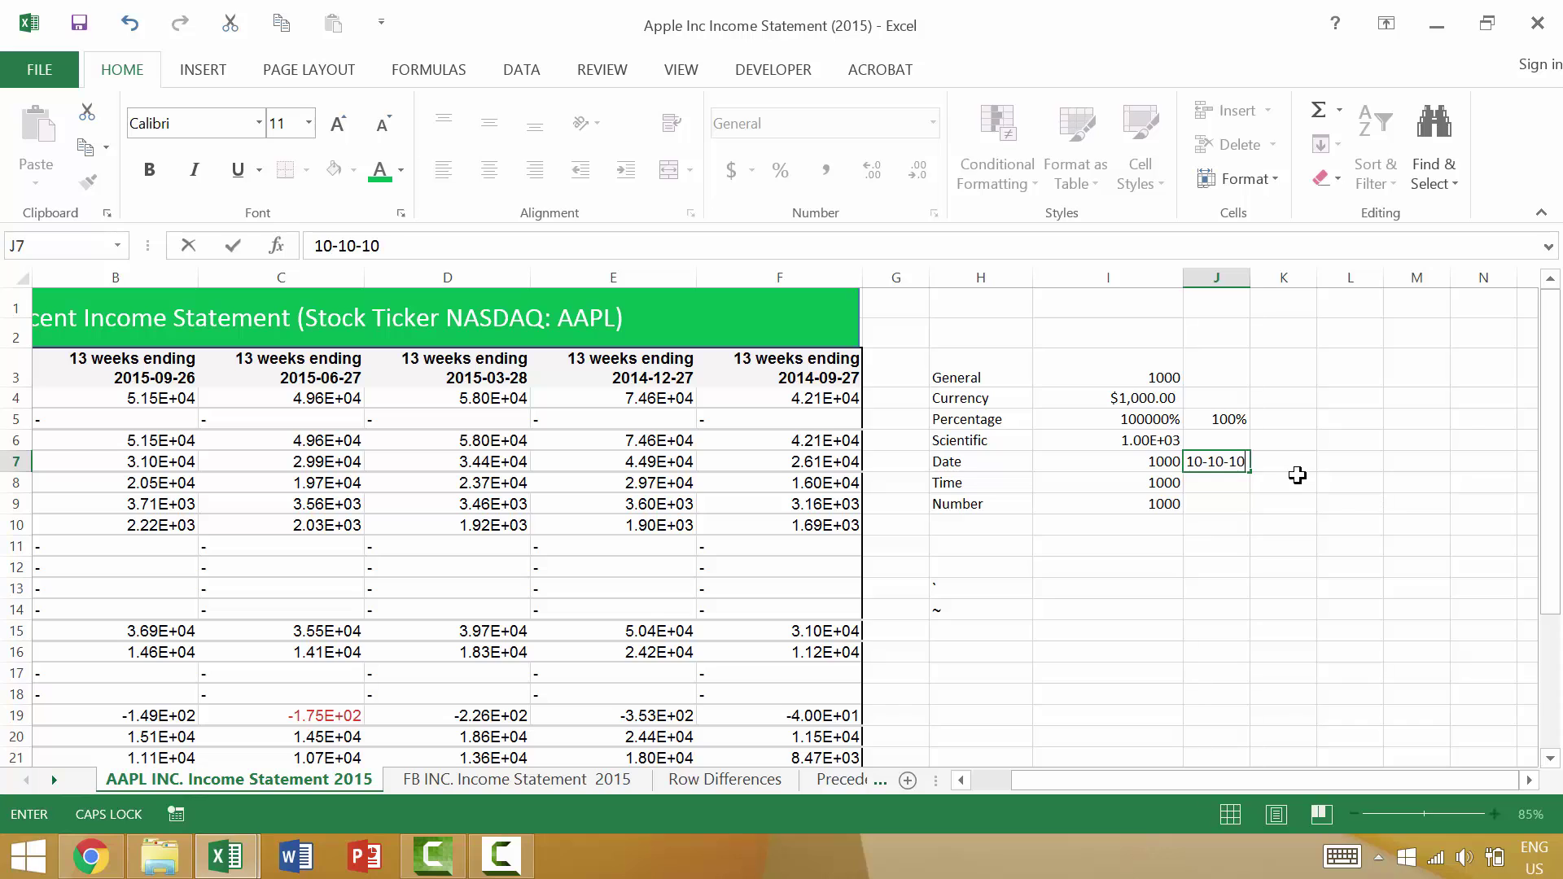
key("Return")
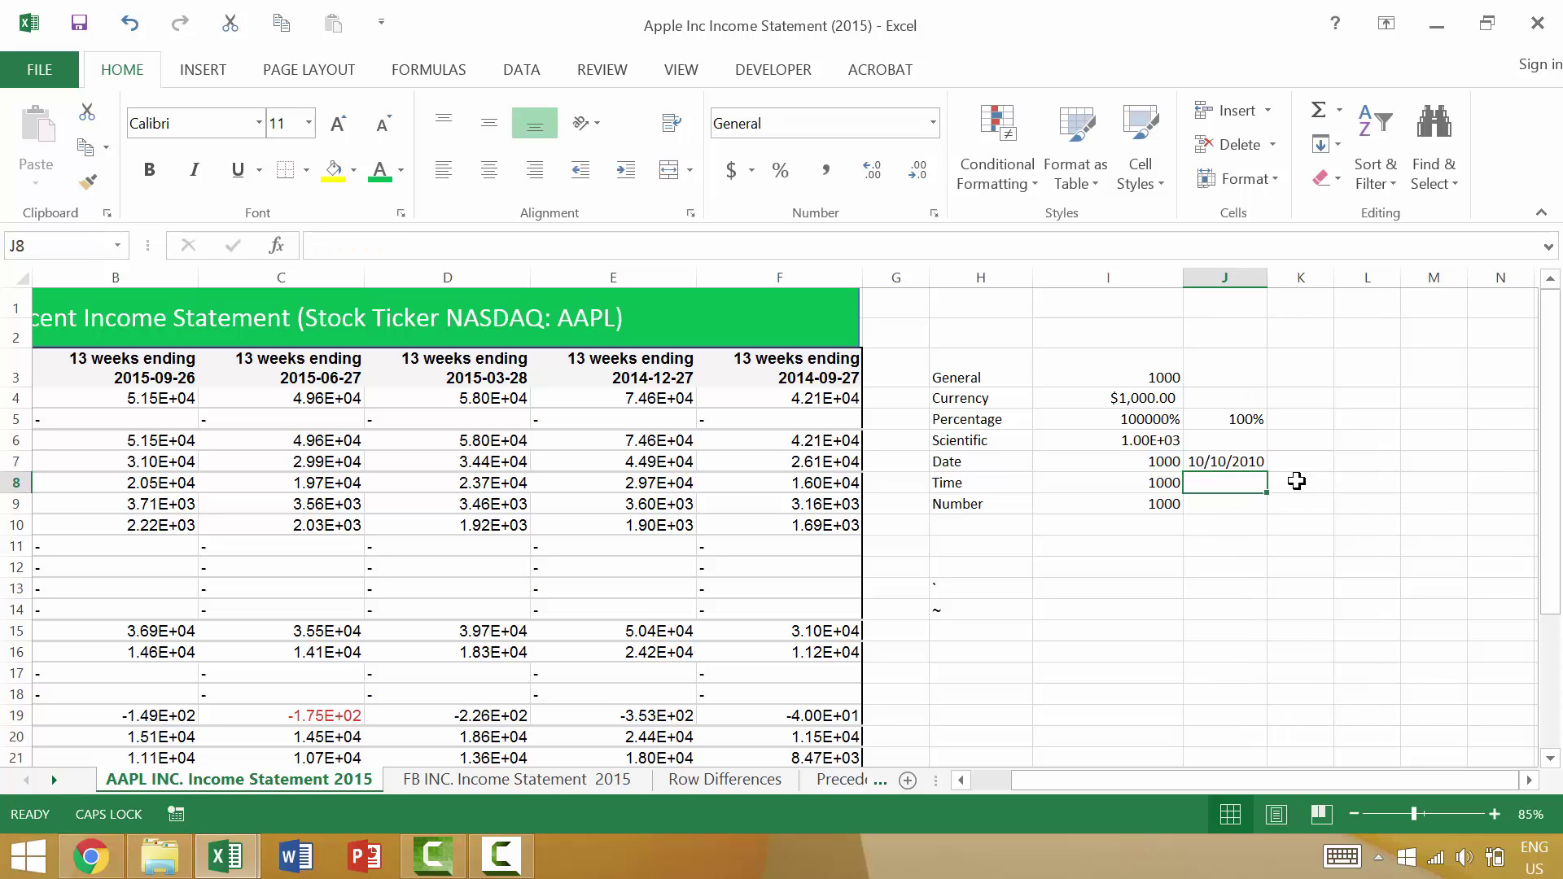
Convert the date in J7 to the General format and back to a date in day-month-year format.
left_click(1170, 461)
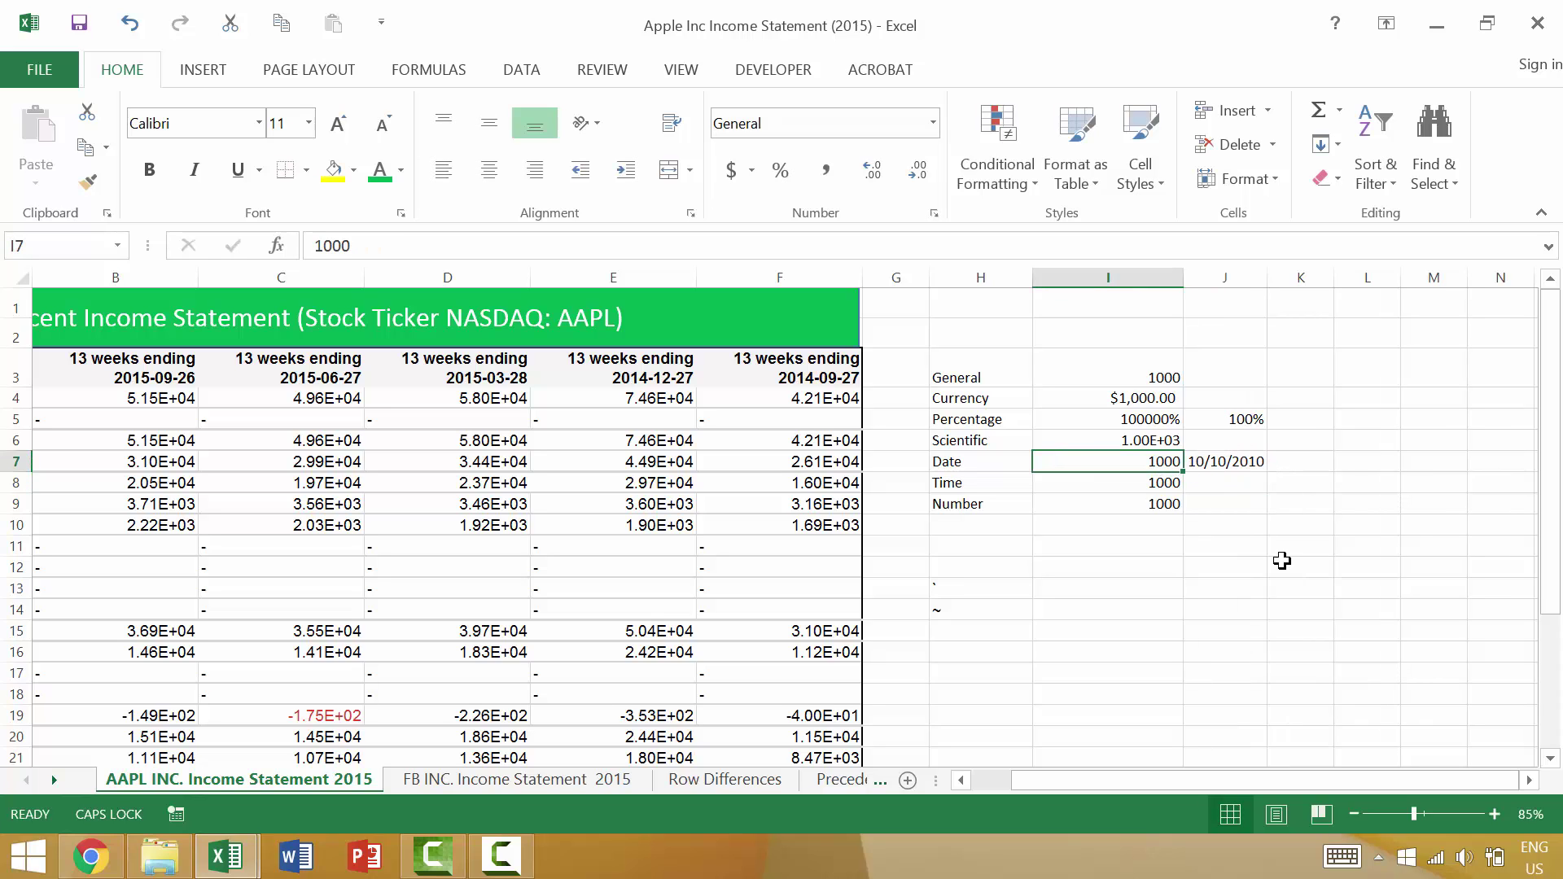
left_click(1225, 462)
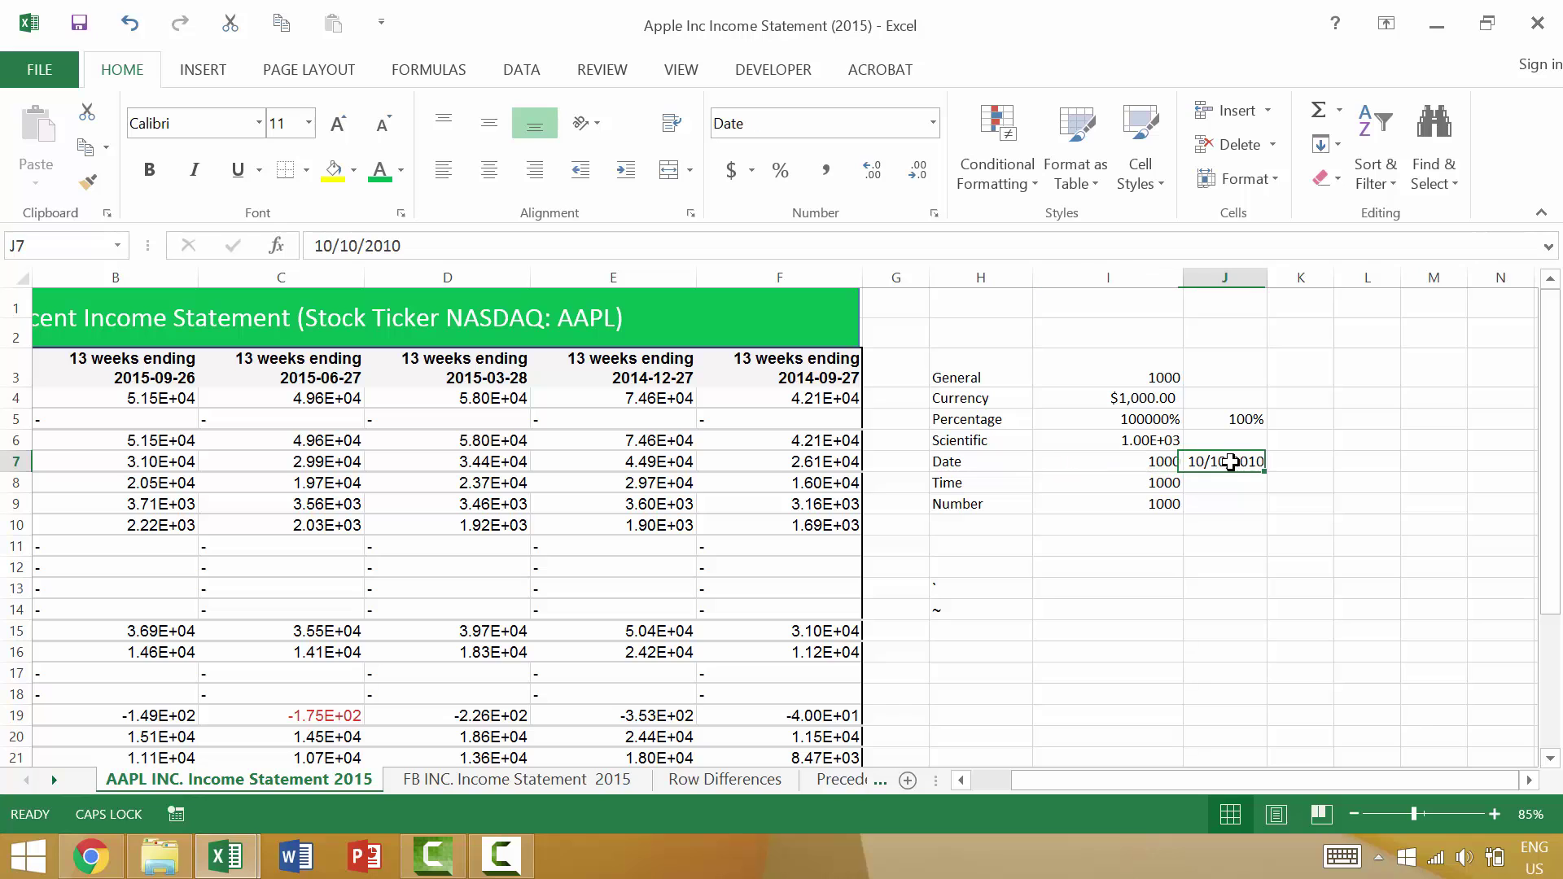
key("ctrl+shift+grave")
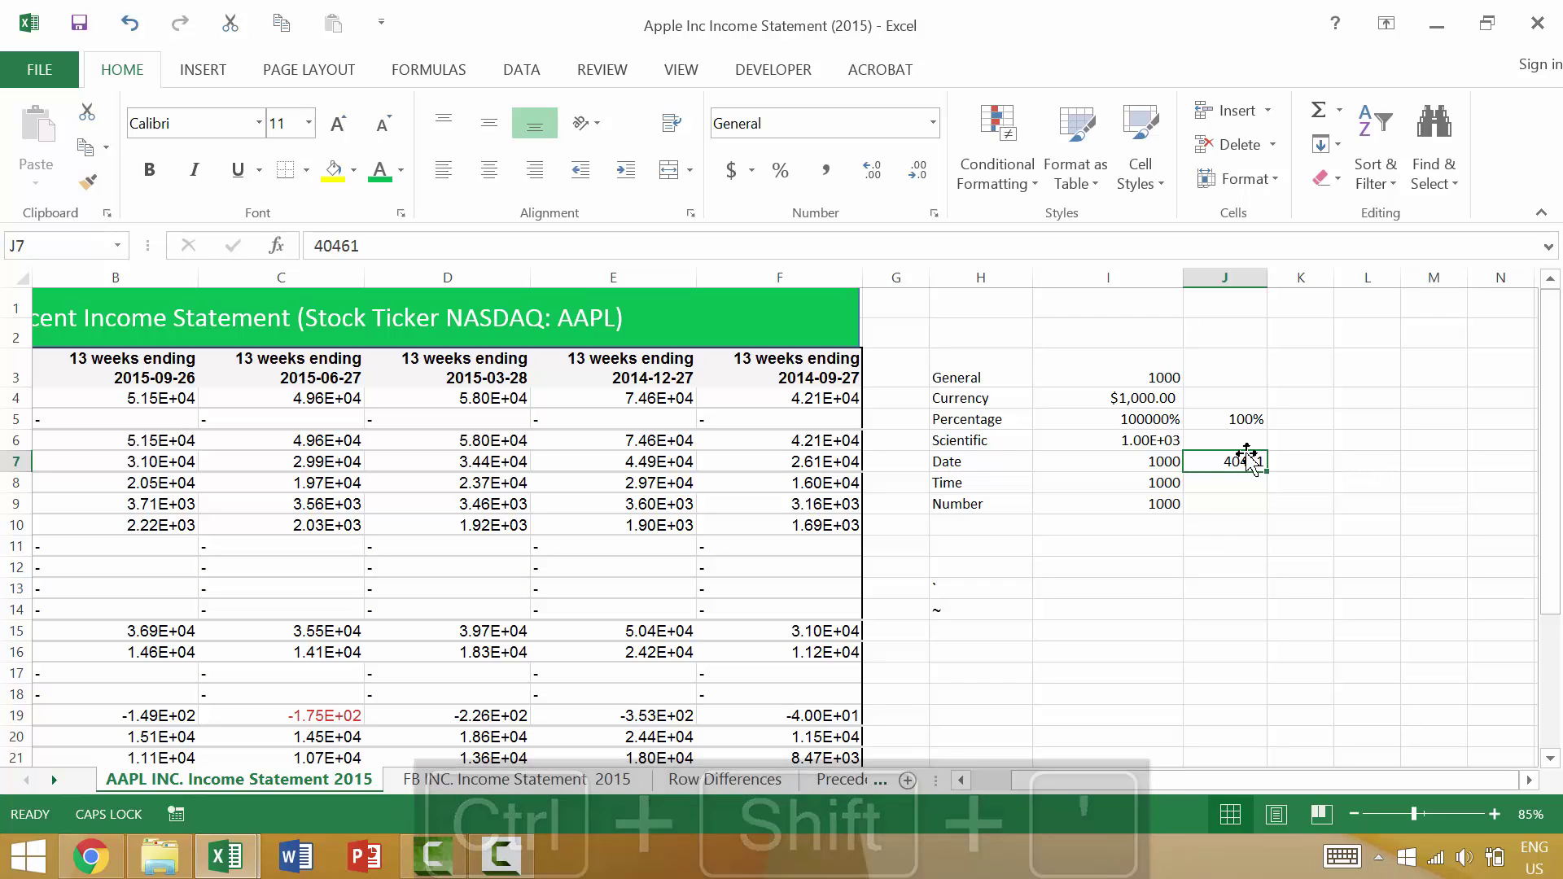
key("ctrl+shift+3")
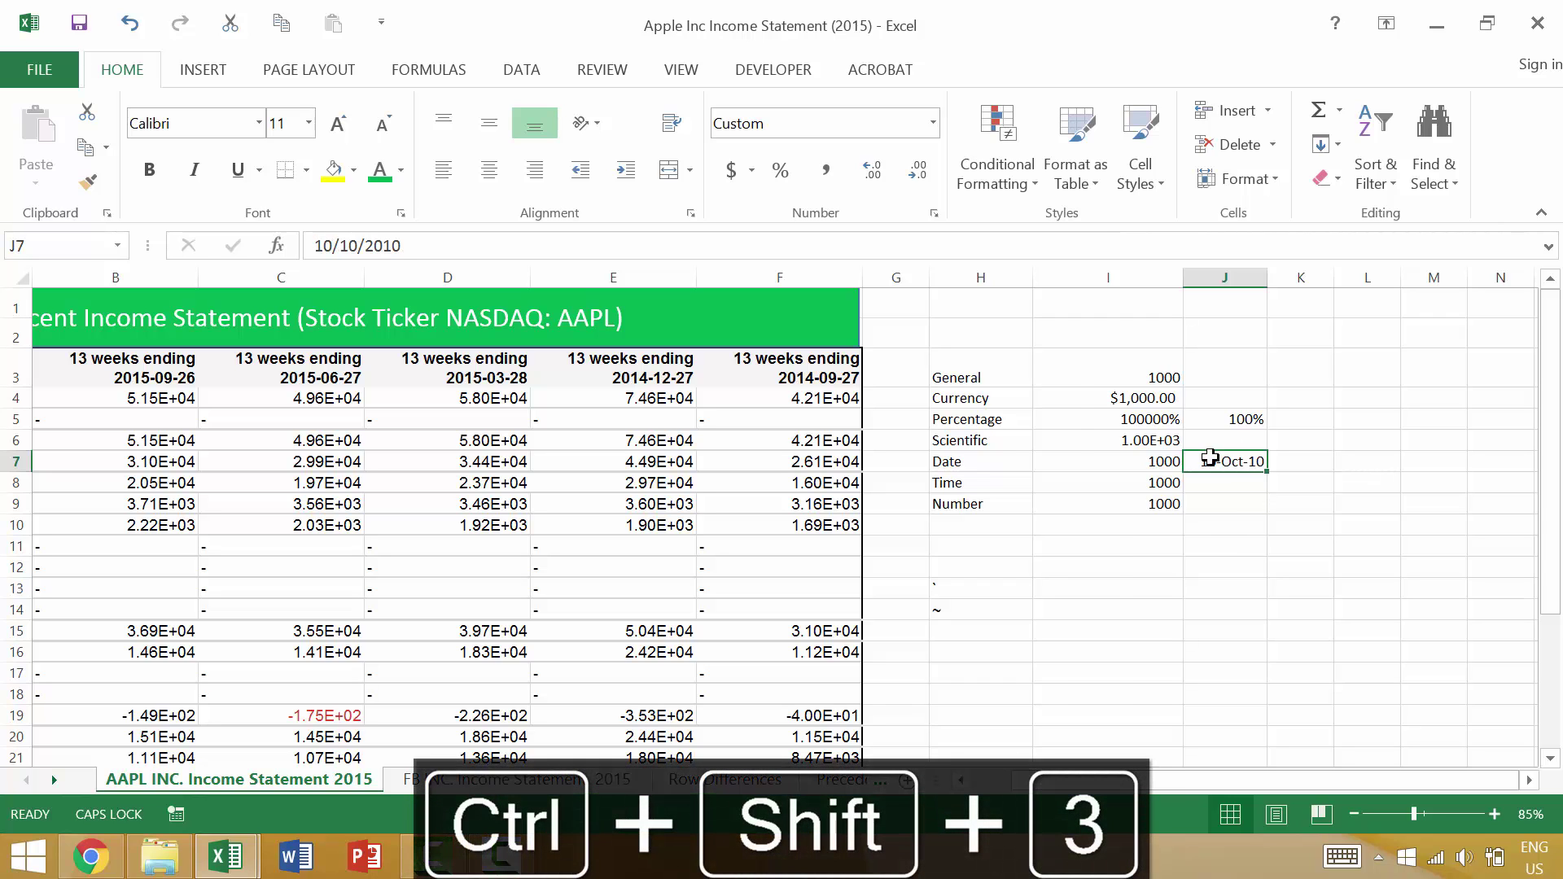
Apply the day-month-year date format to I7 on the Date row.
left_click(1170, 465)
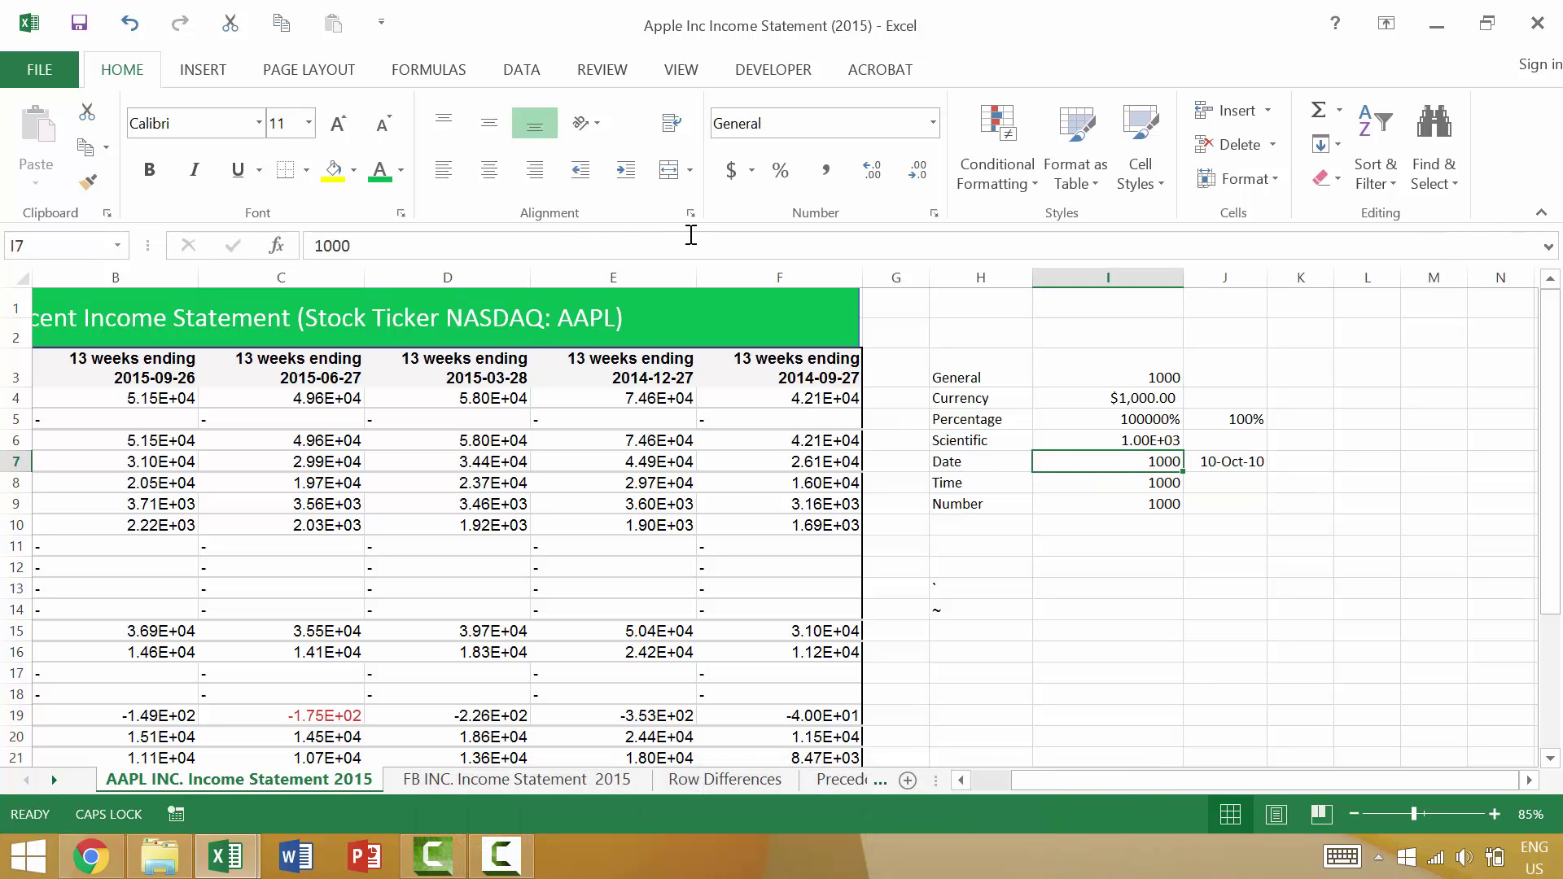
key("ctrl+shift+3")
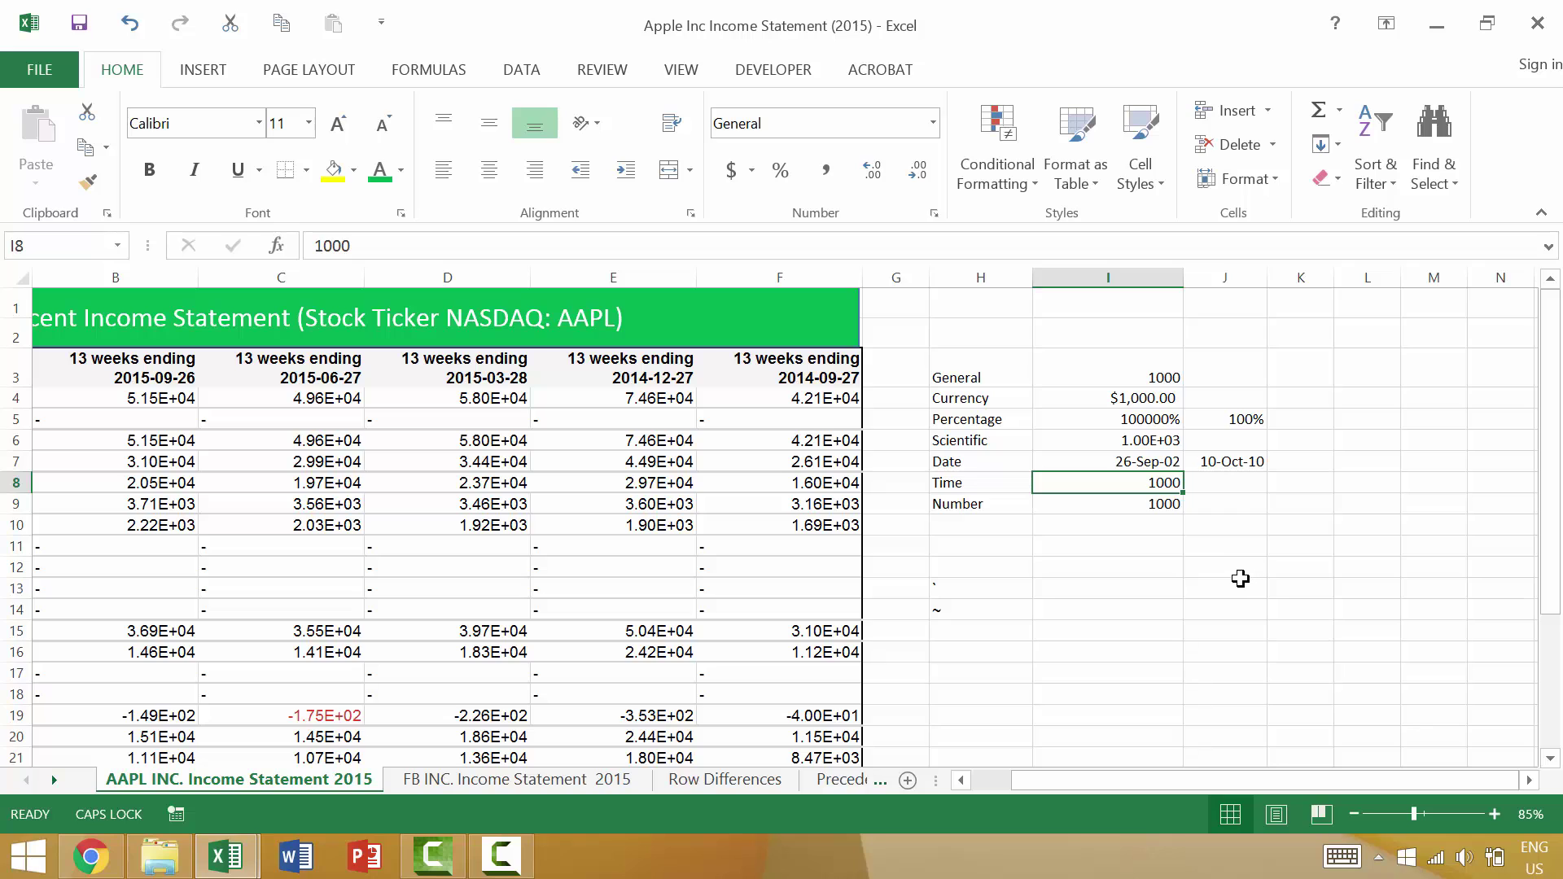
left_click(1169, 446)
left_click(1163, 463)
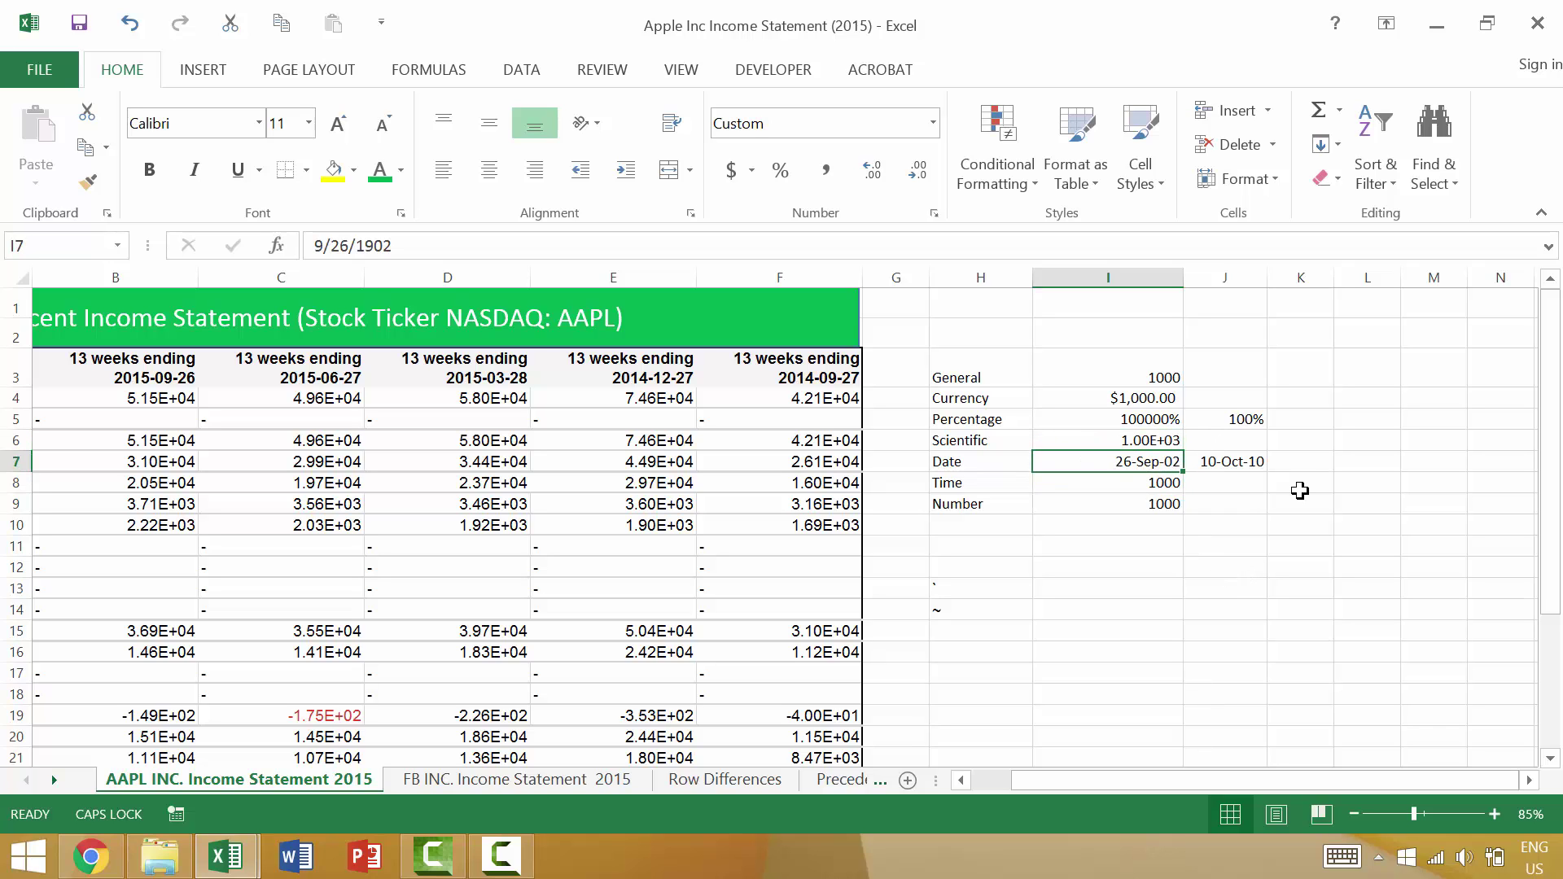
Enter the date OCTOBER 10, 2010 in K7 on the Date row.
key("Right")
key("Right")
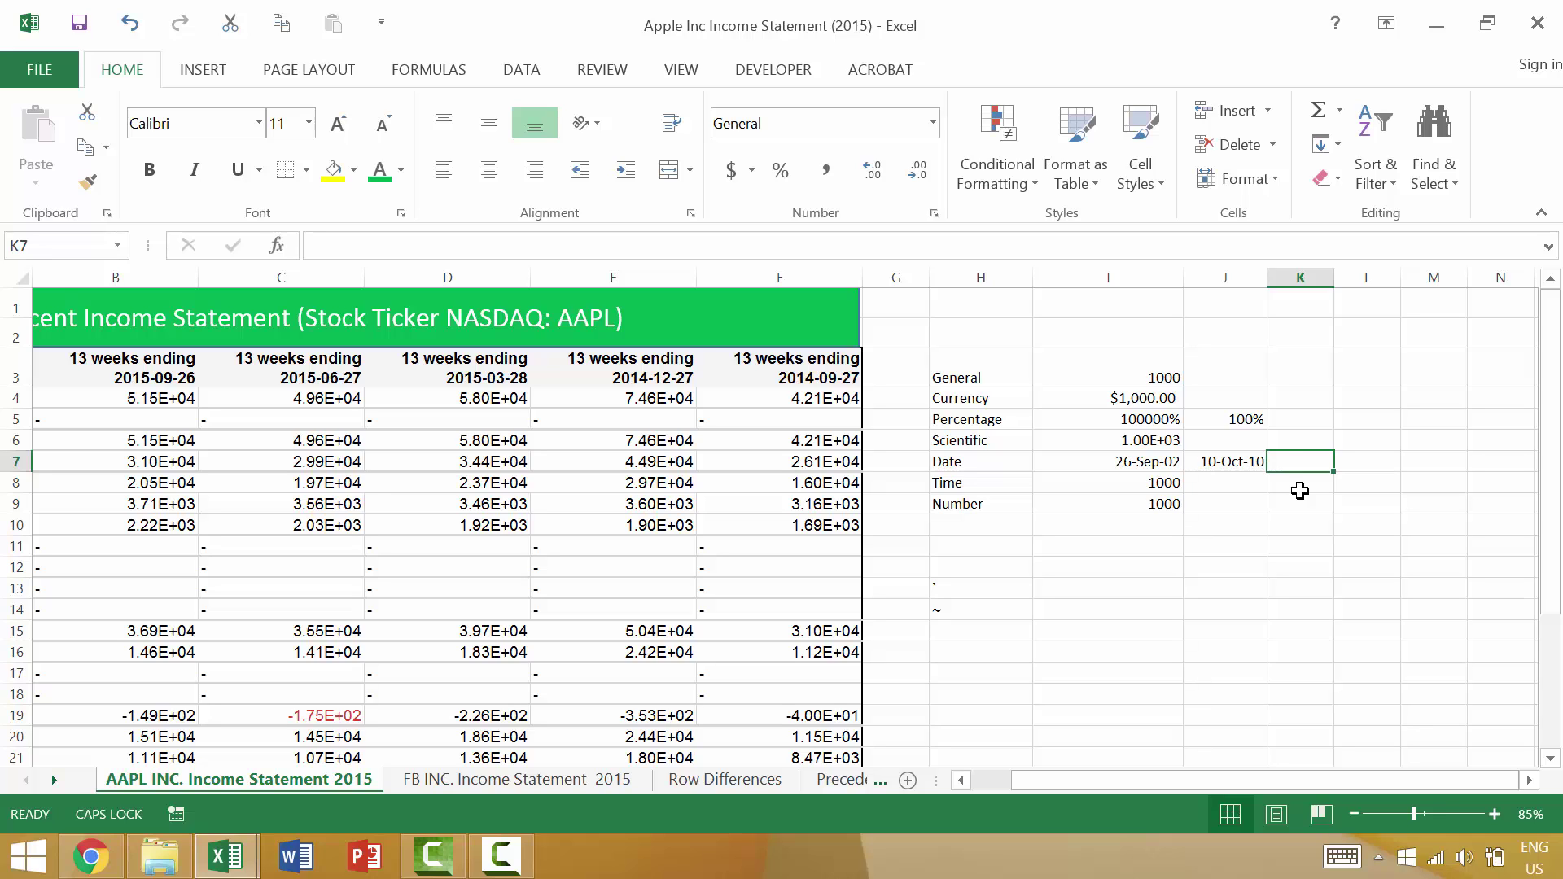
type("OC")
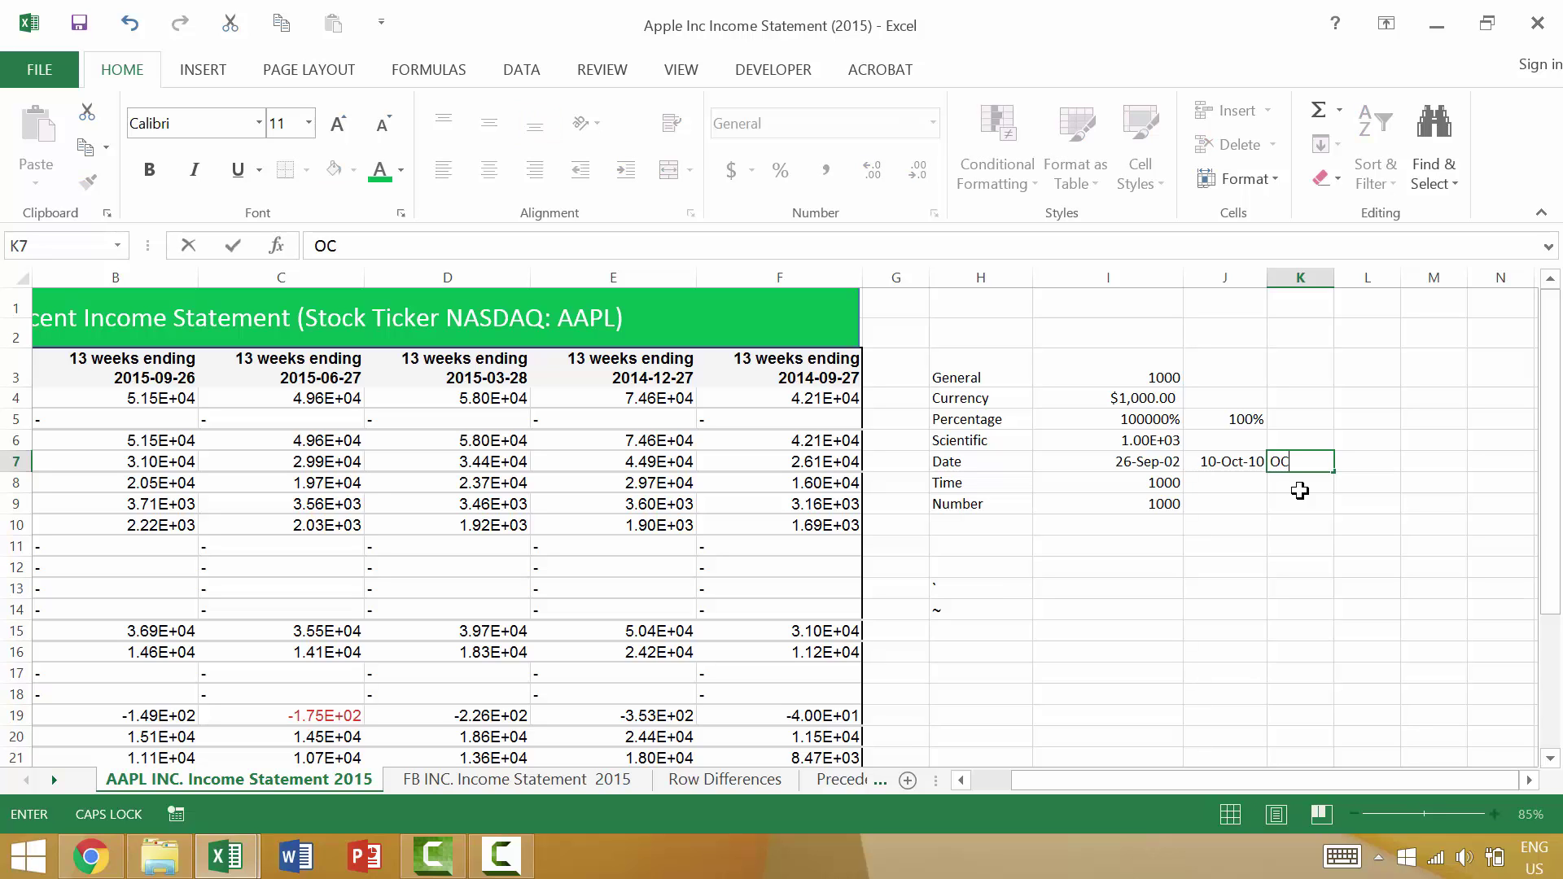
type("TOBER 10, 20")
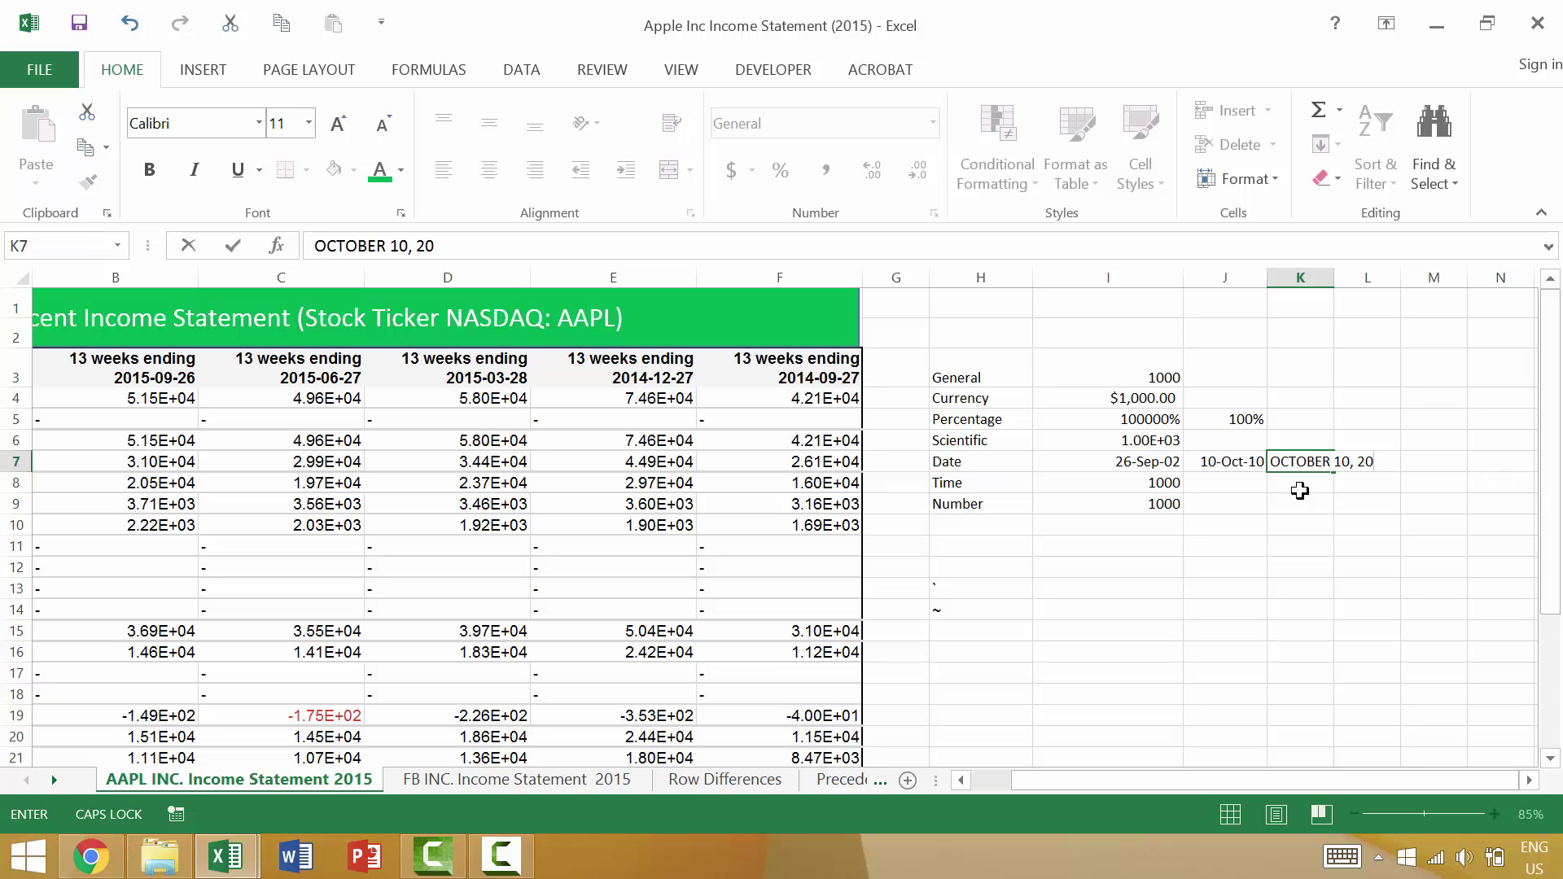
type("110")
key("Return")
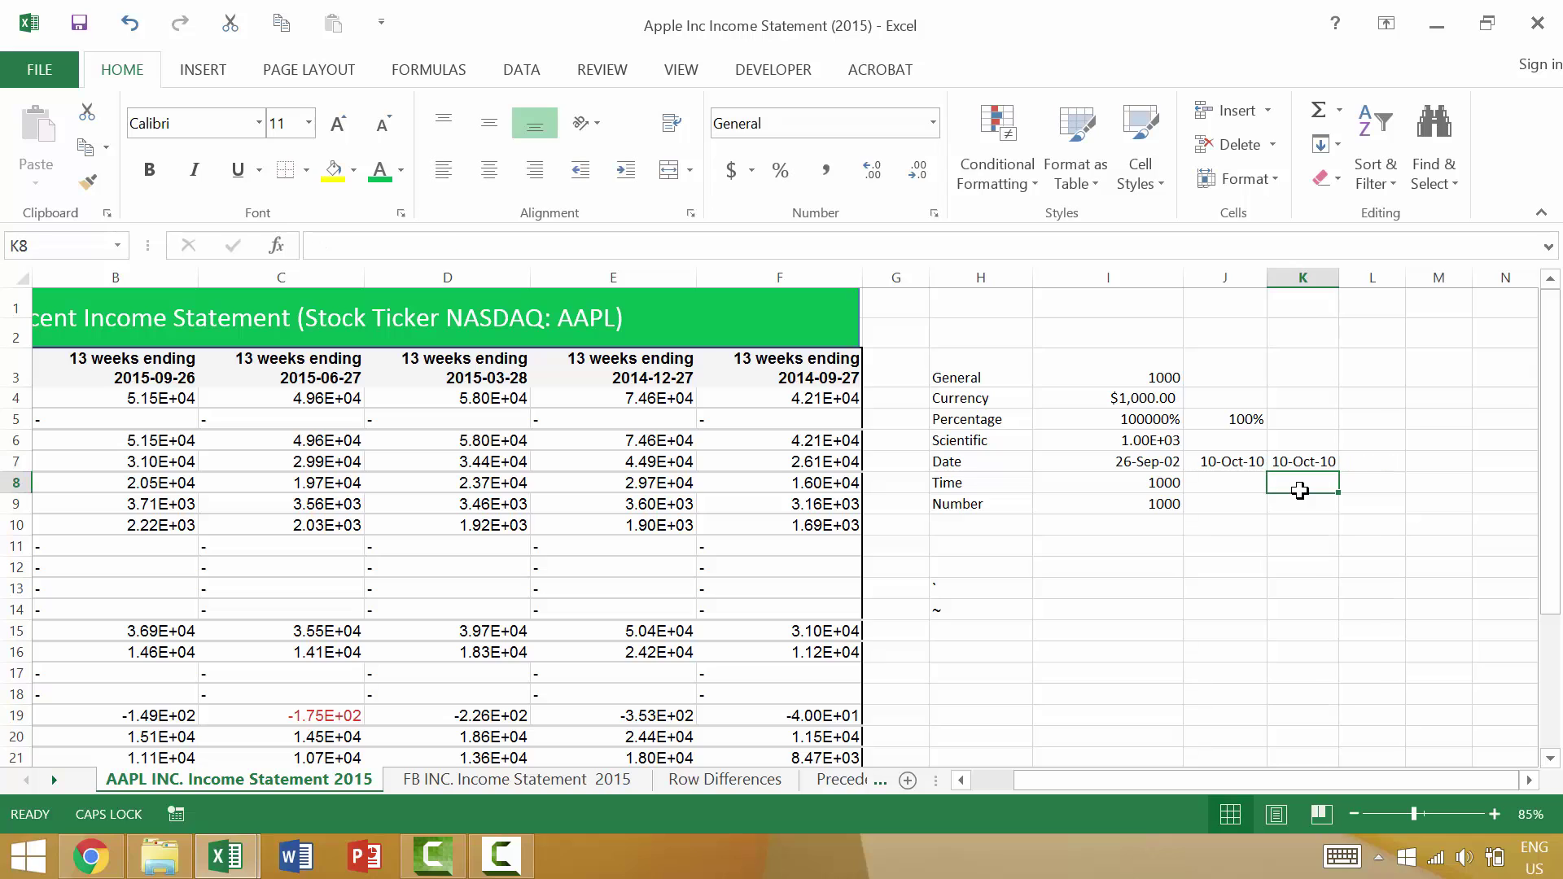
Apply the Long Date format to the date in K7.
key("Up")
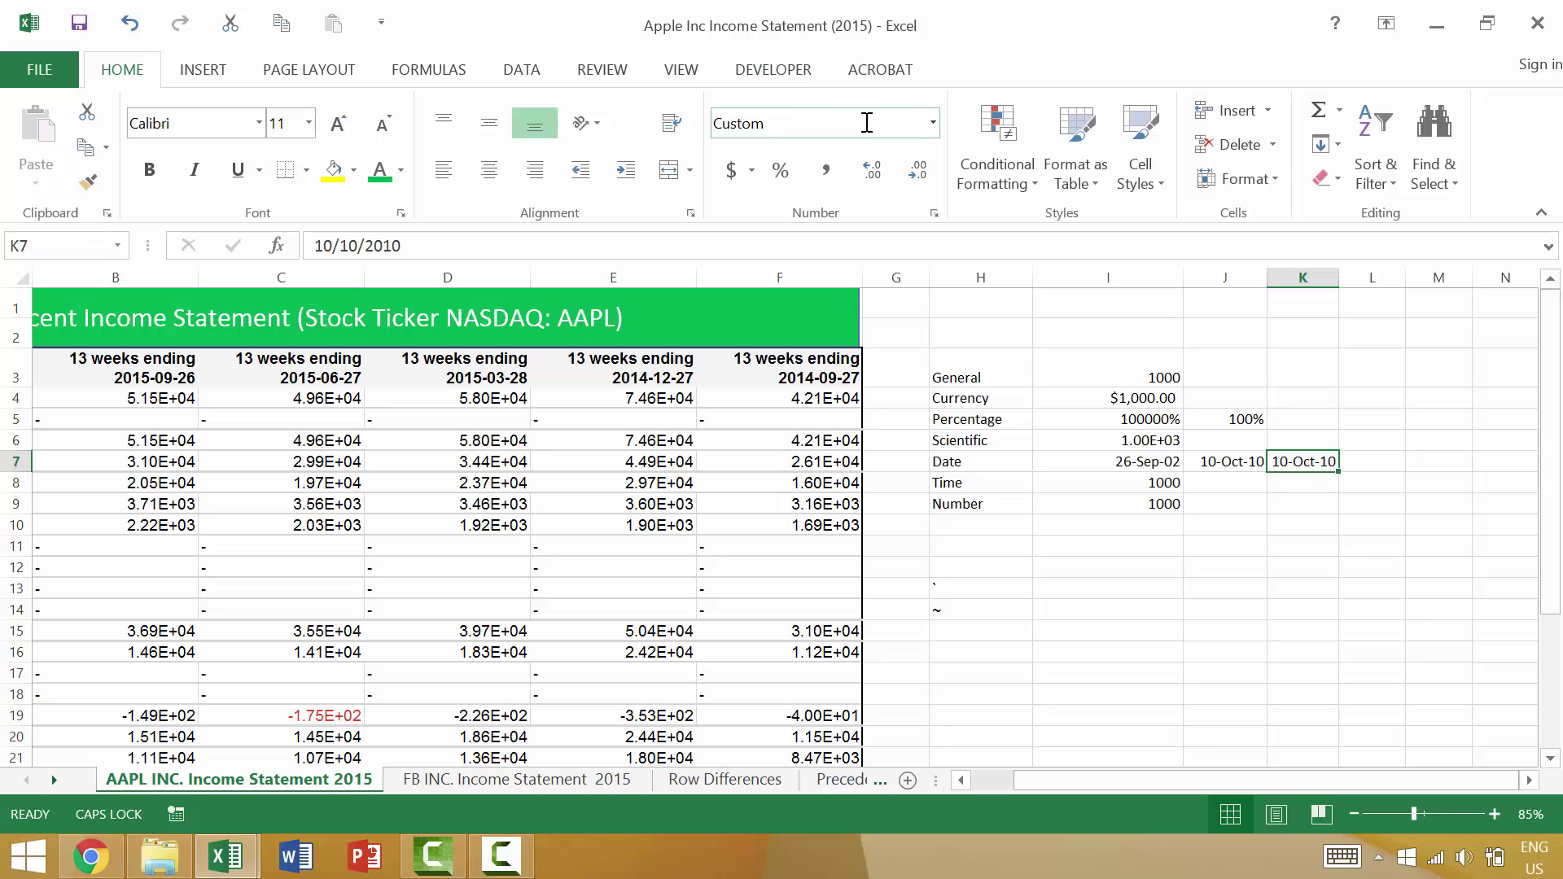
left_click(928, 121)
left_click(932, 124)
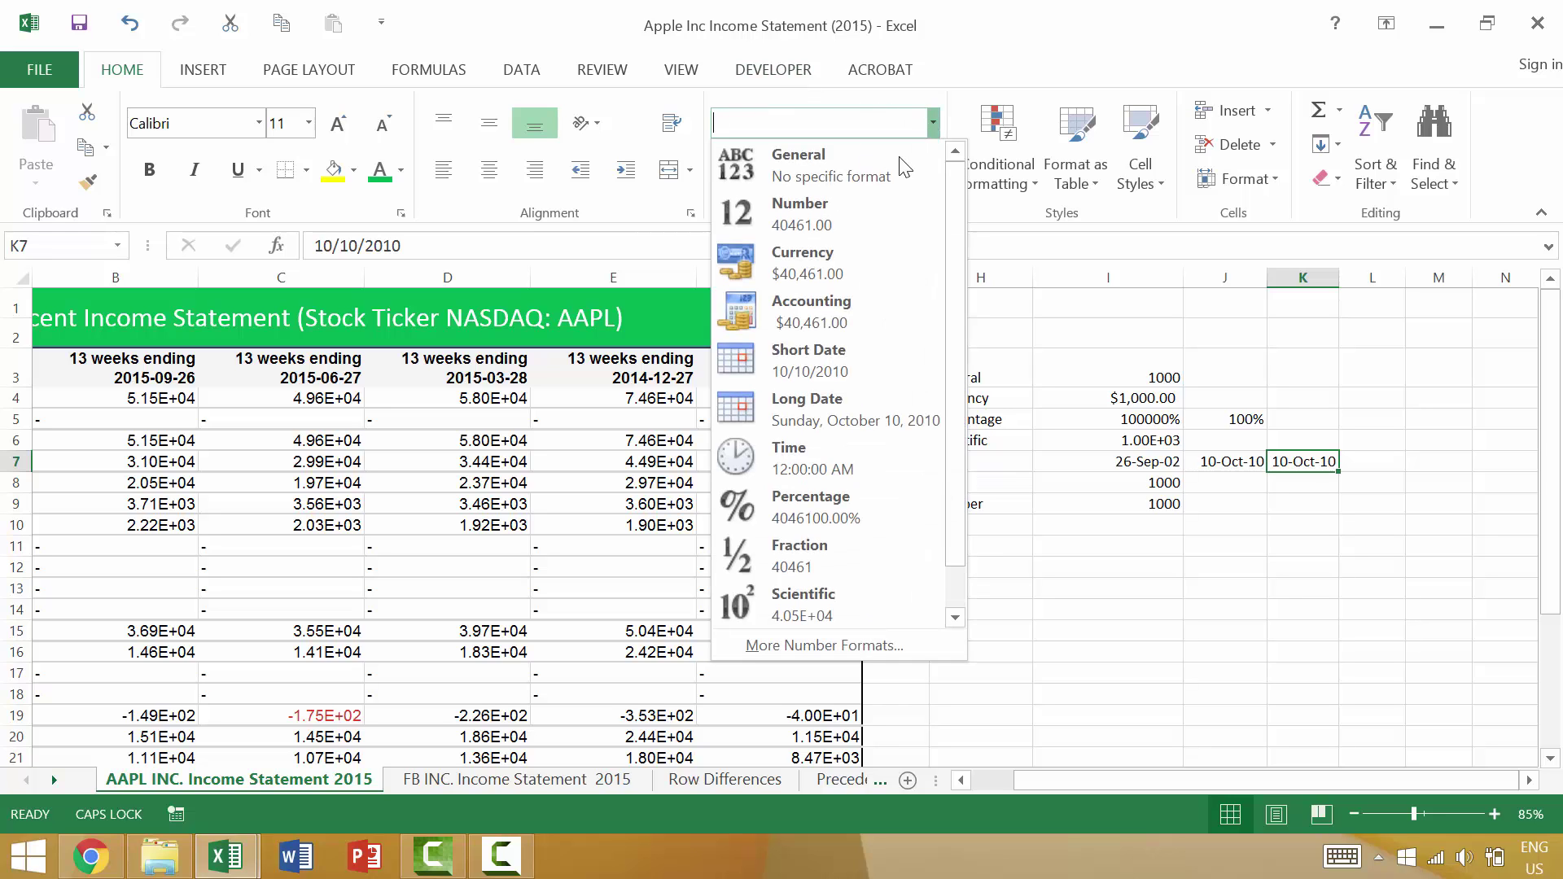
left_click(839, 407)
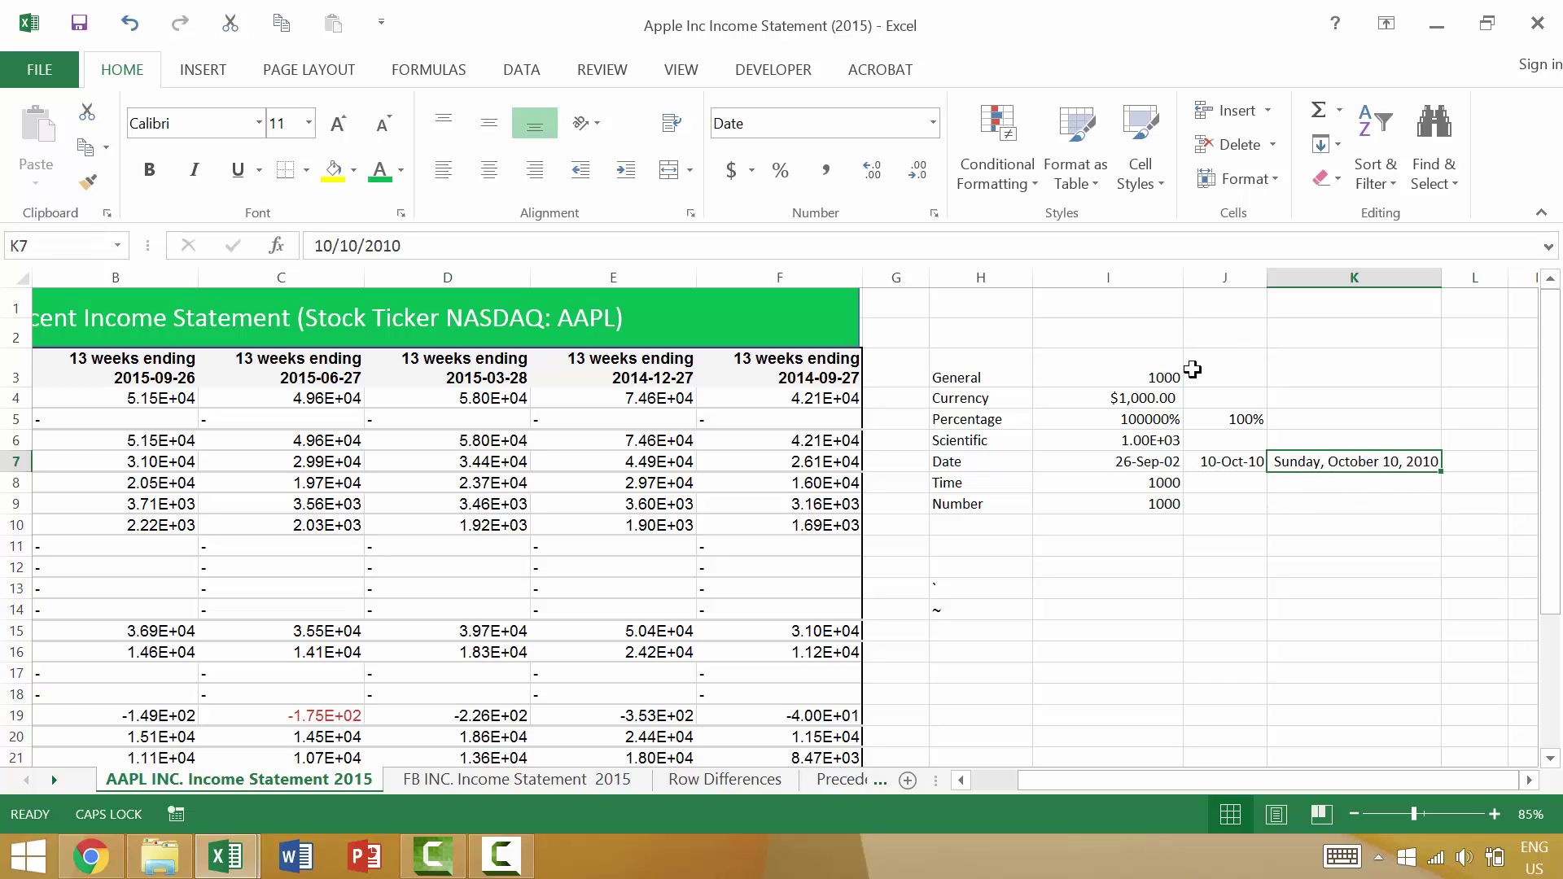
Change the date in K7 back to the day-month-year format.
left_click(1250, 460)
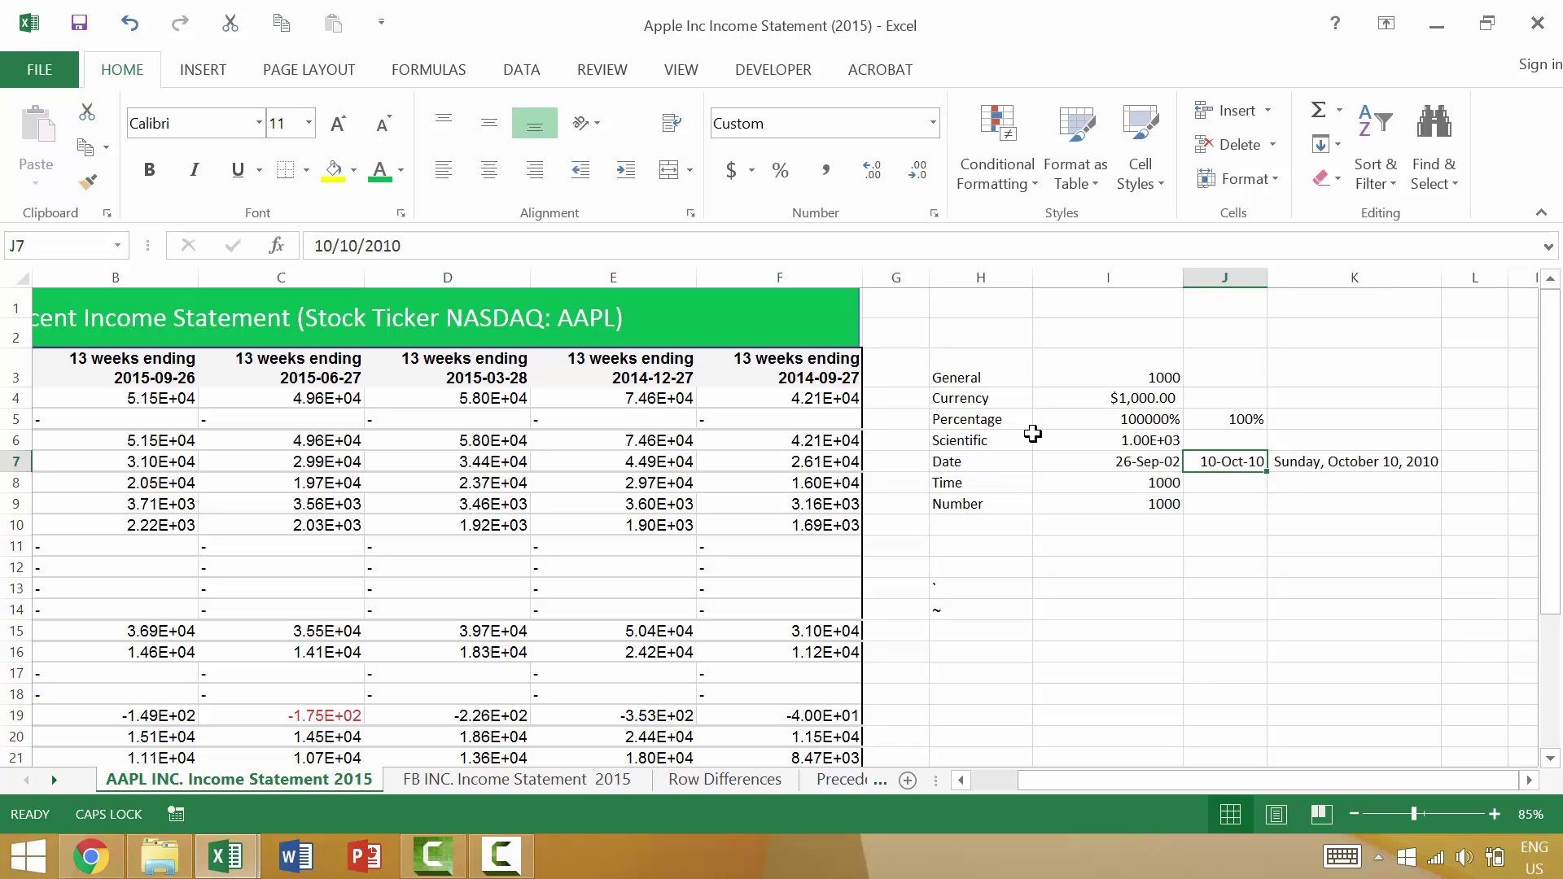
left_click(1367, 462)
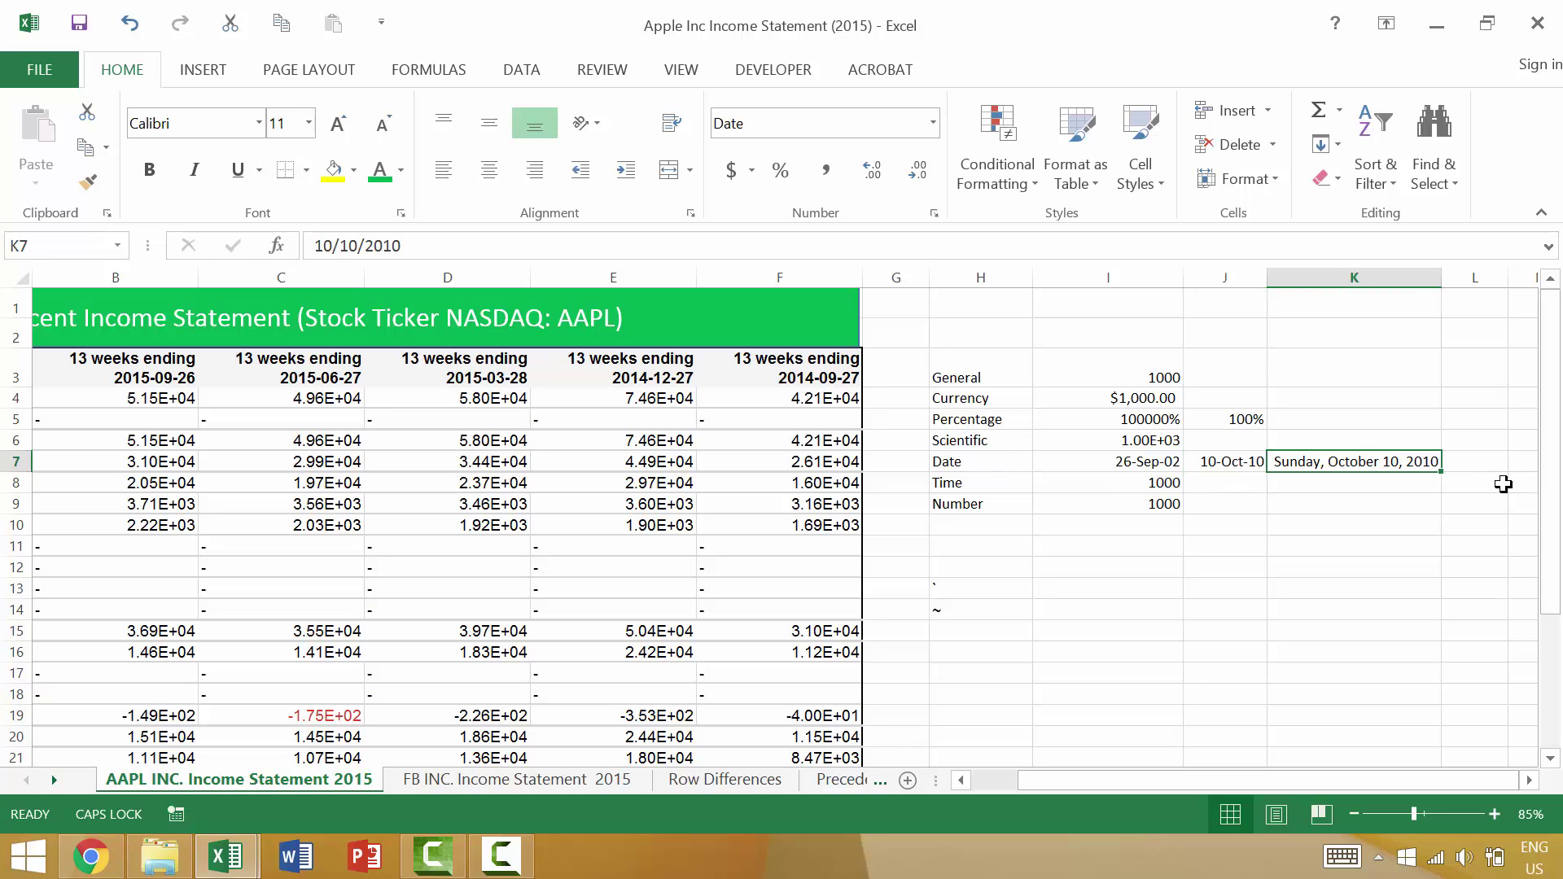
key("ctrl+shift+3")
key("ctrl+shift+3")
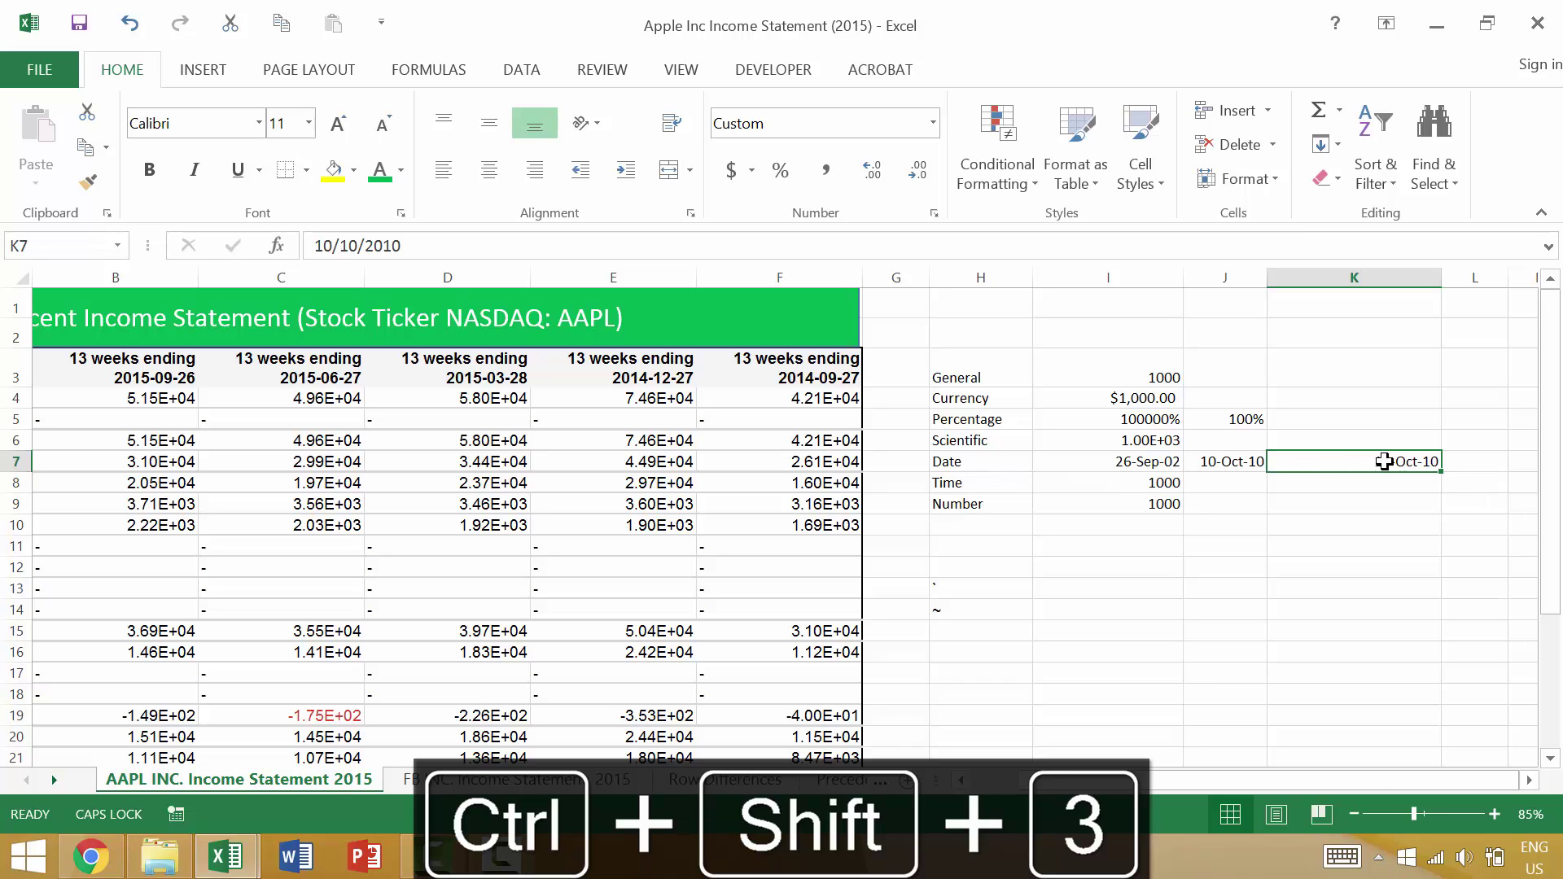
Enter the time 10:10 in J8 on the Time row and apply the AM/PM time format to it.
left_click(1166, 483)
left_click(1248, 481)
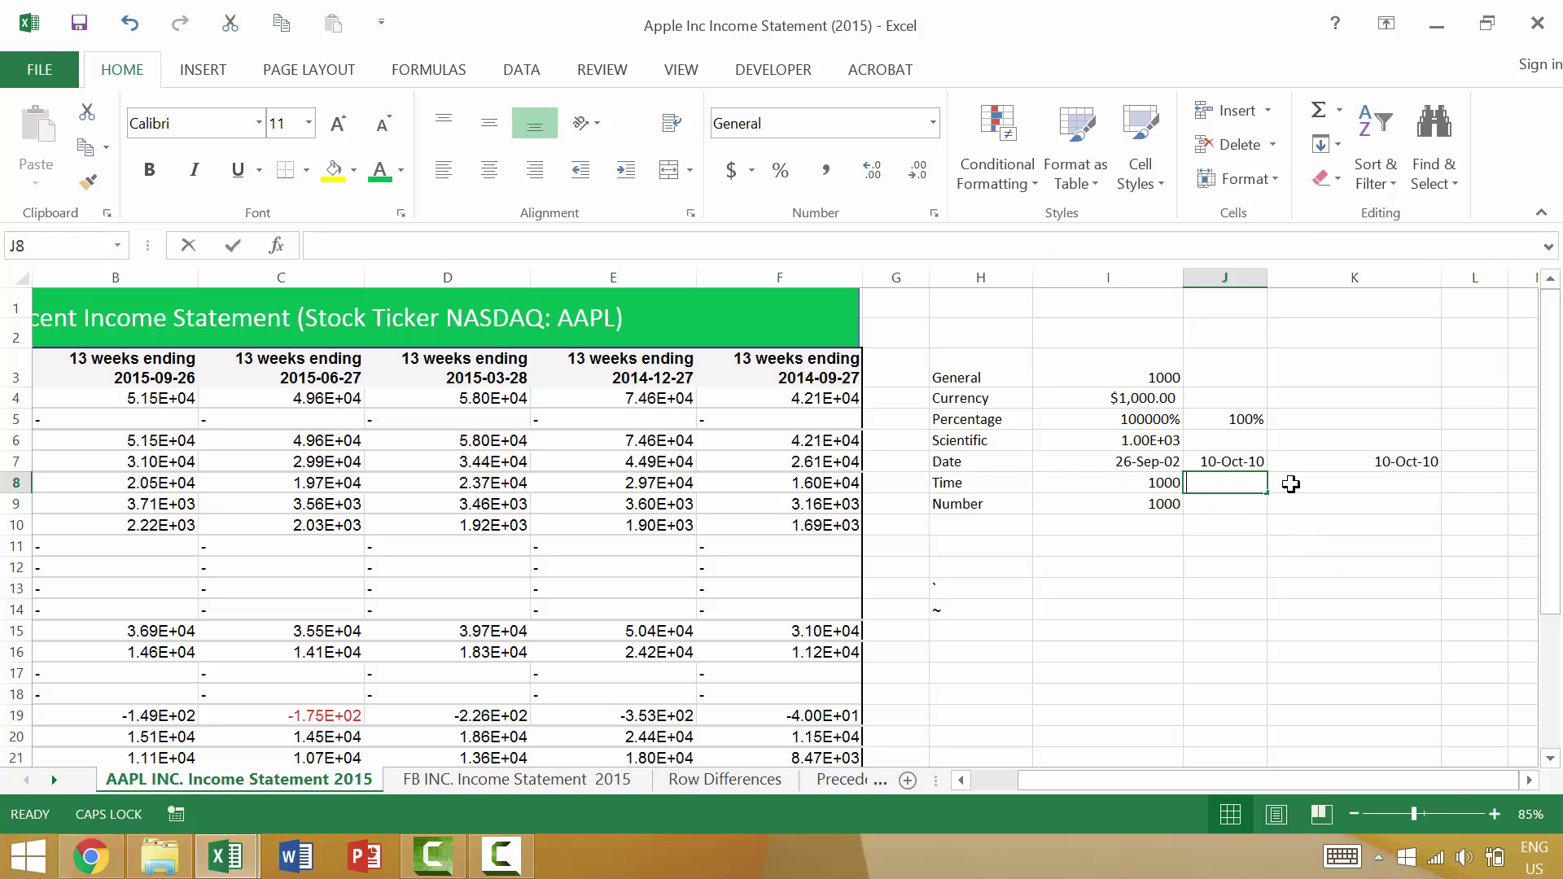
type("10:10")
key("Return")
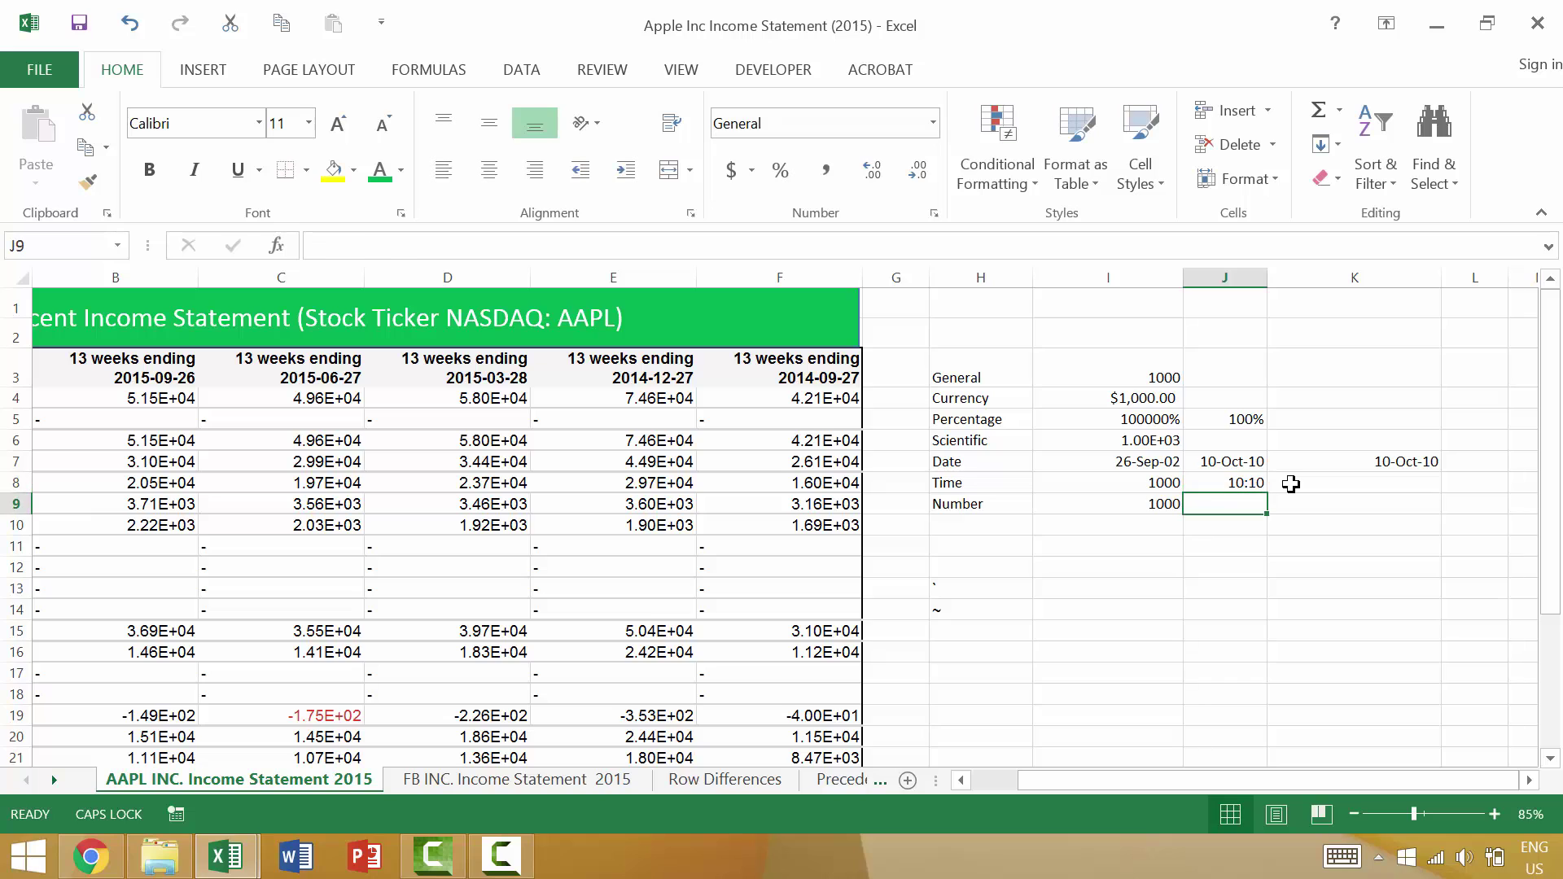
key("Up")
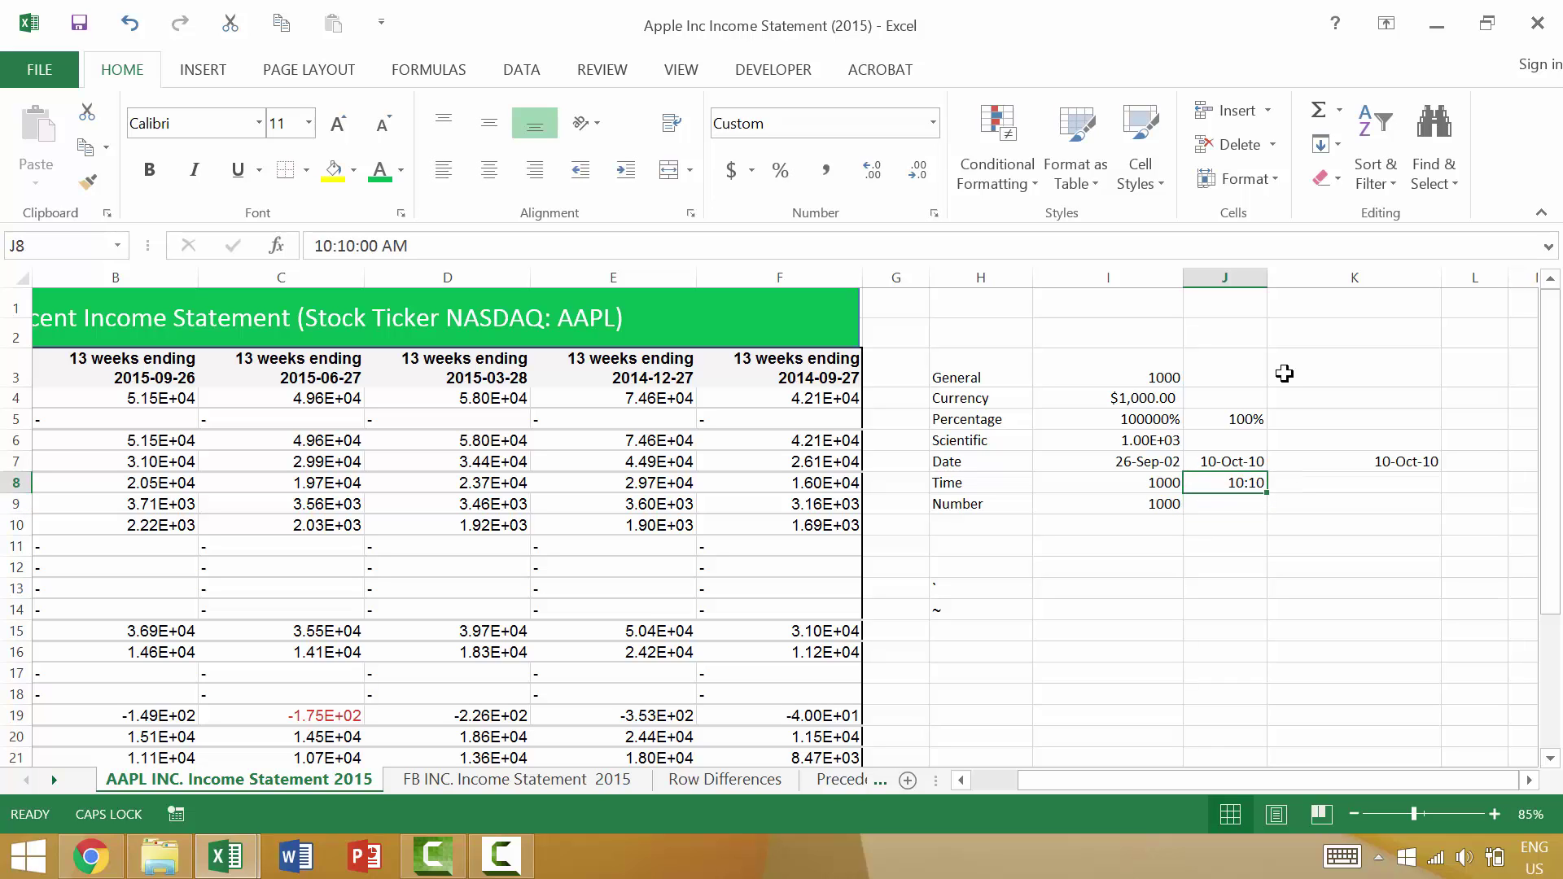
key("ctrl+shift+2")
Enter the time 18:20 in K8 and apply the AM/PM time format to it.
left_click(1319, 485)
type("18")
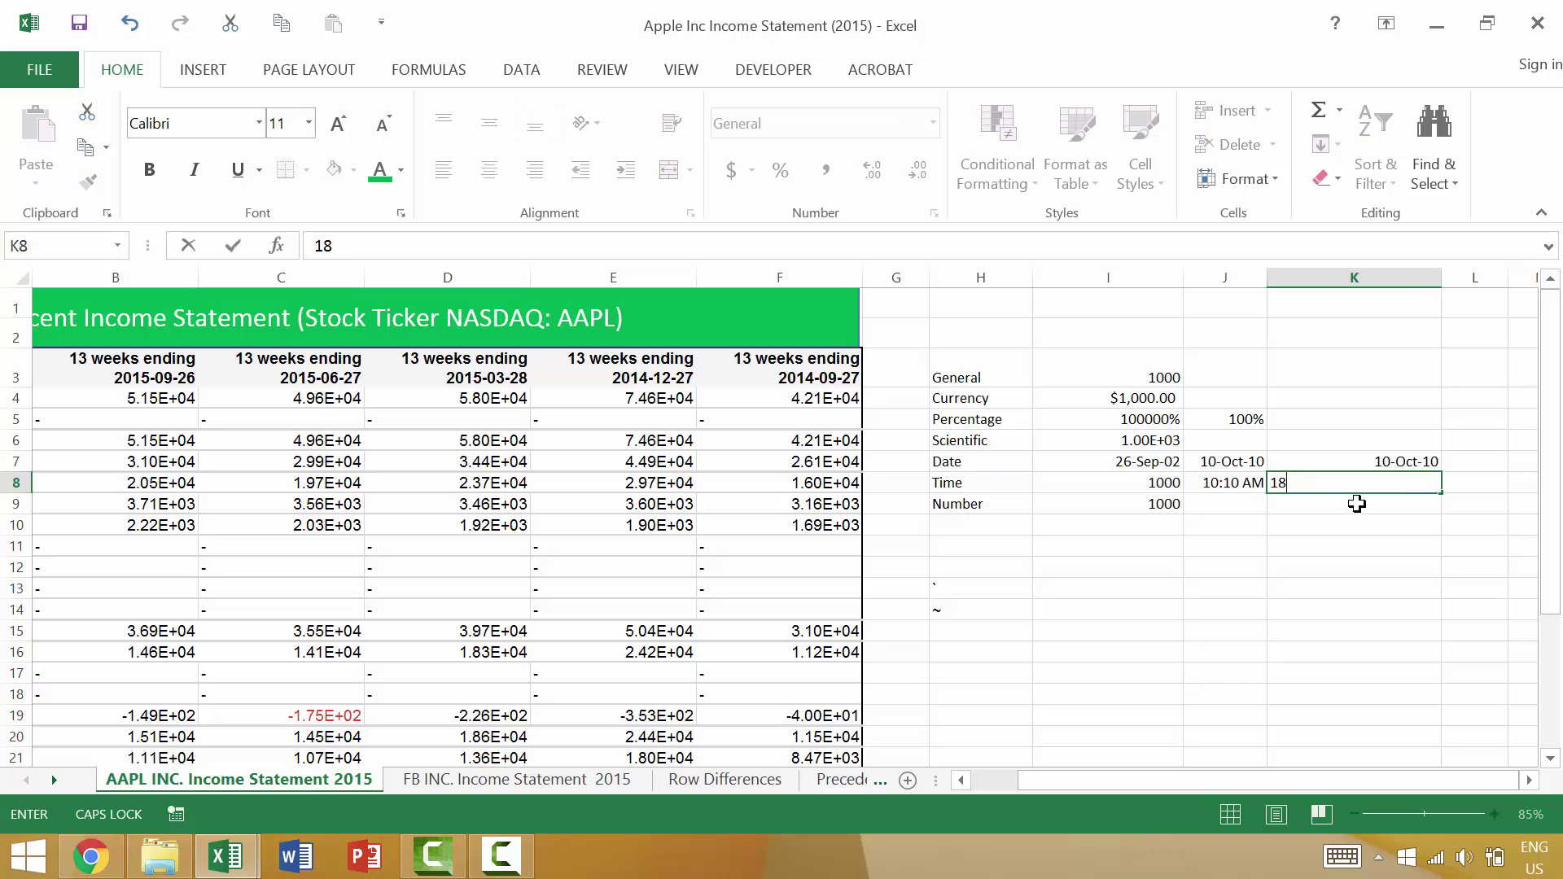
type(":20")
key("Return")
key("Up")
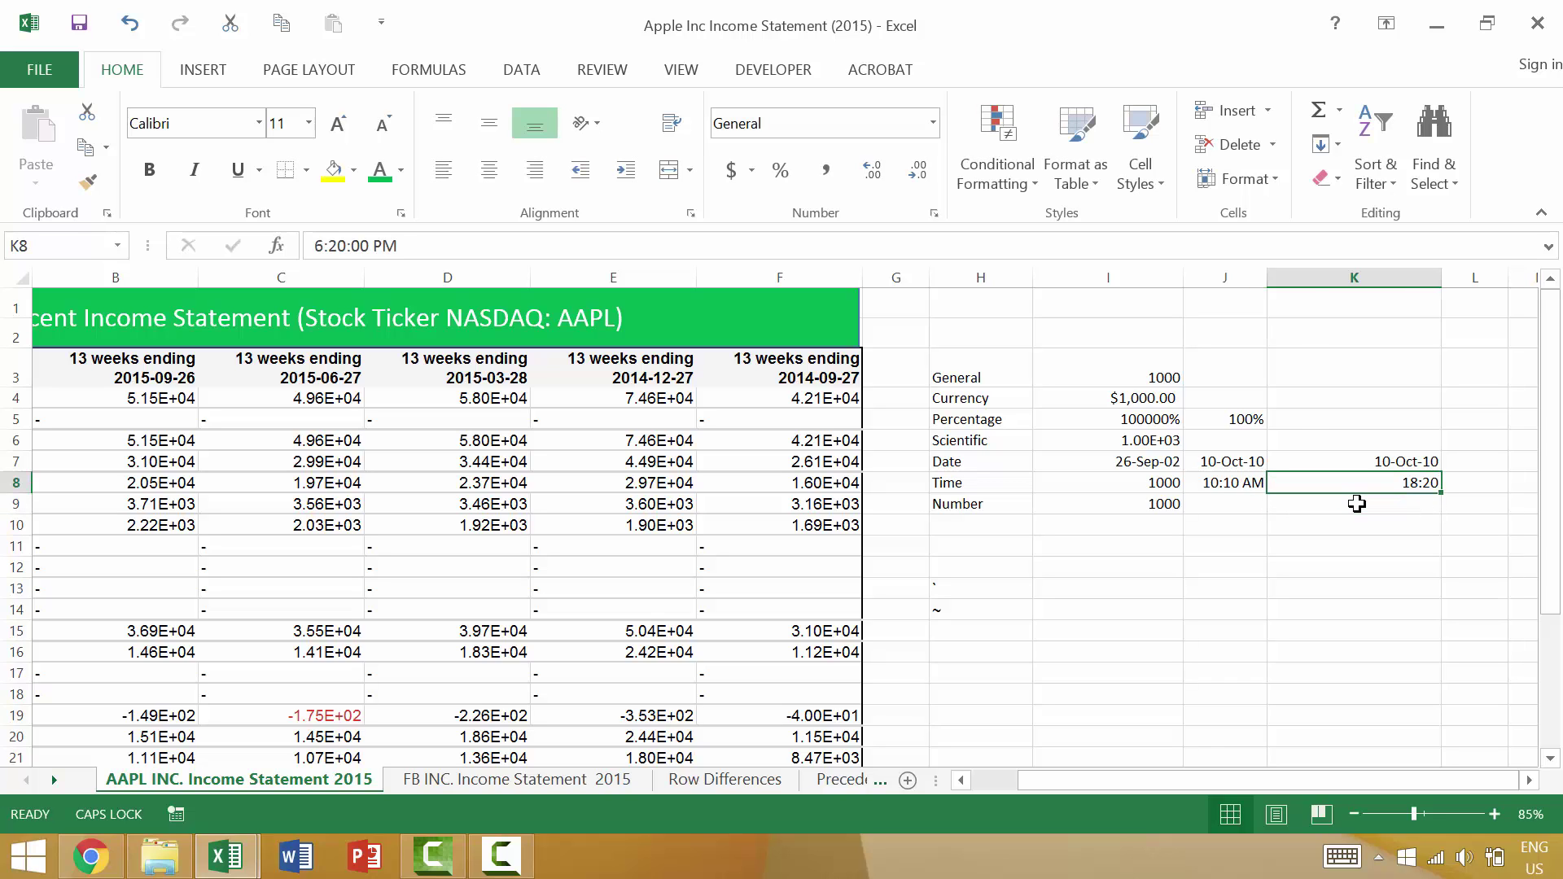
key("ctrl+shift+2")
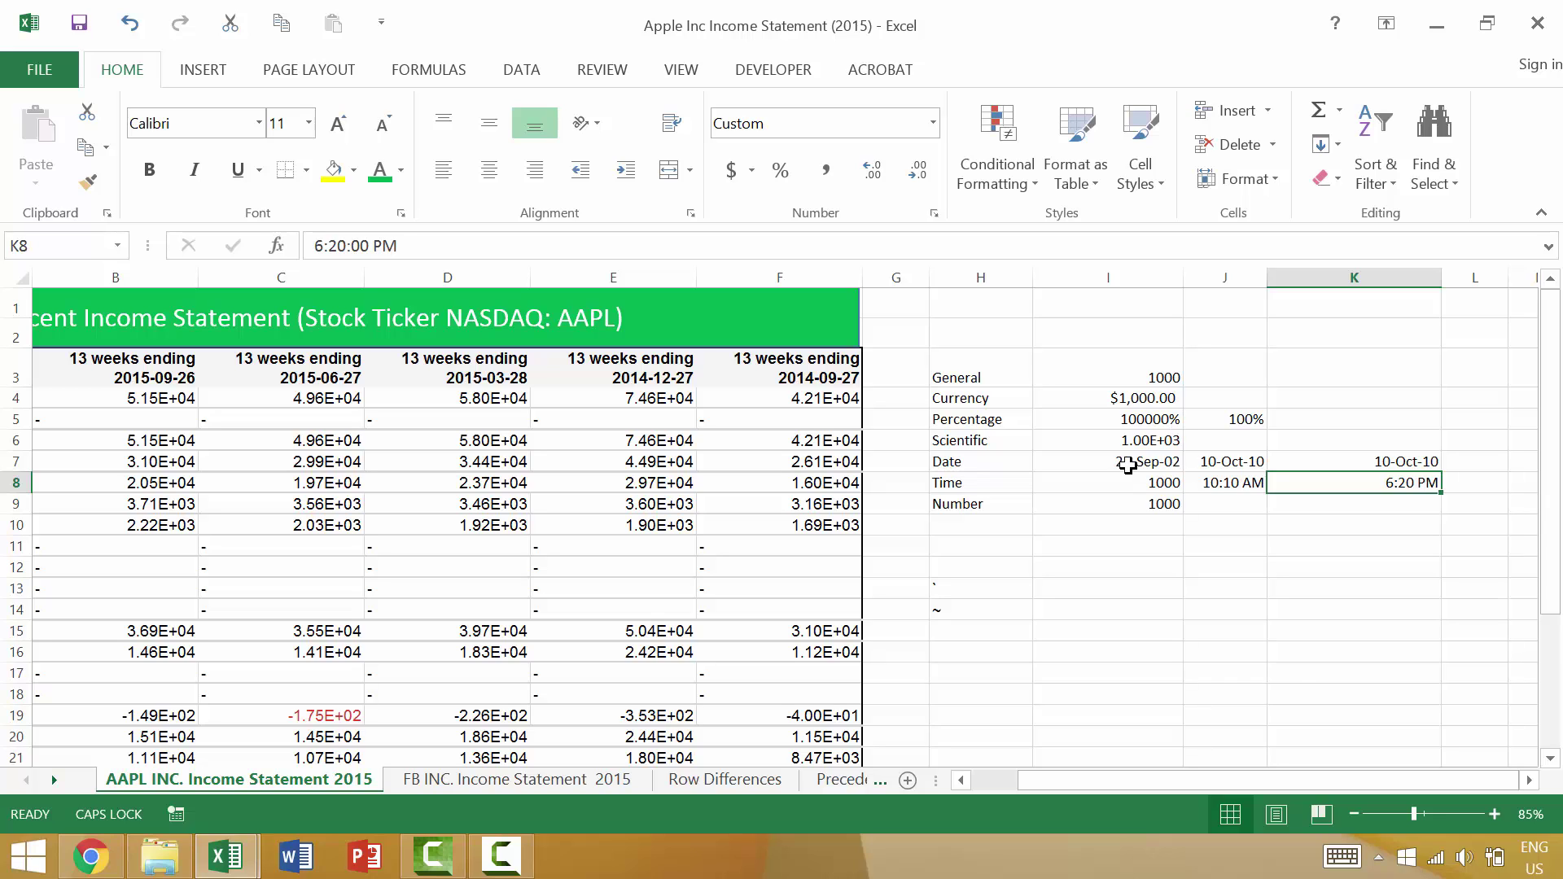
Apply the Number format with thousands separator and two decimals to I9 and to the entire Apple income statement table.
left_click(1166, 505)
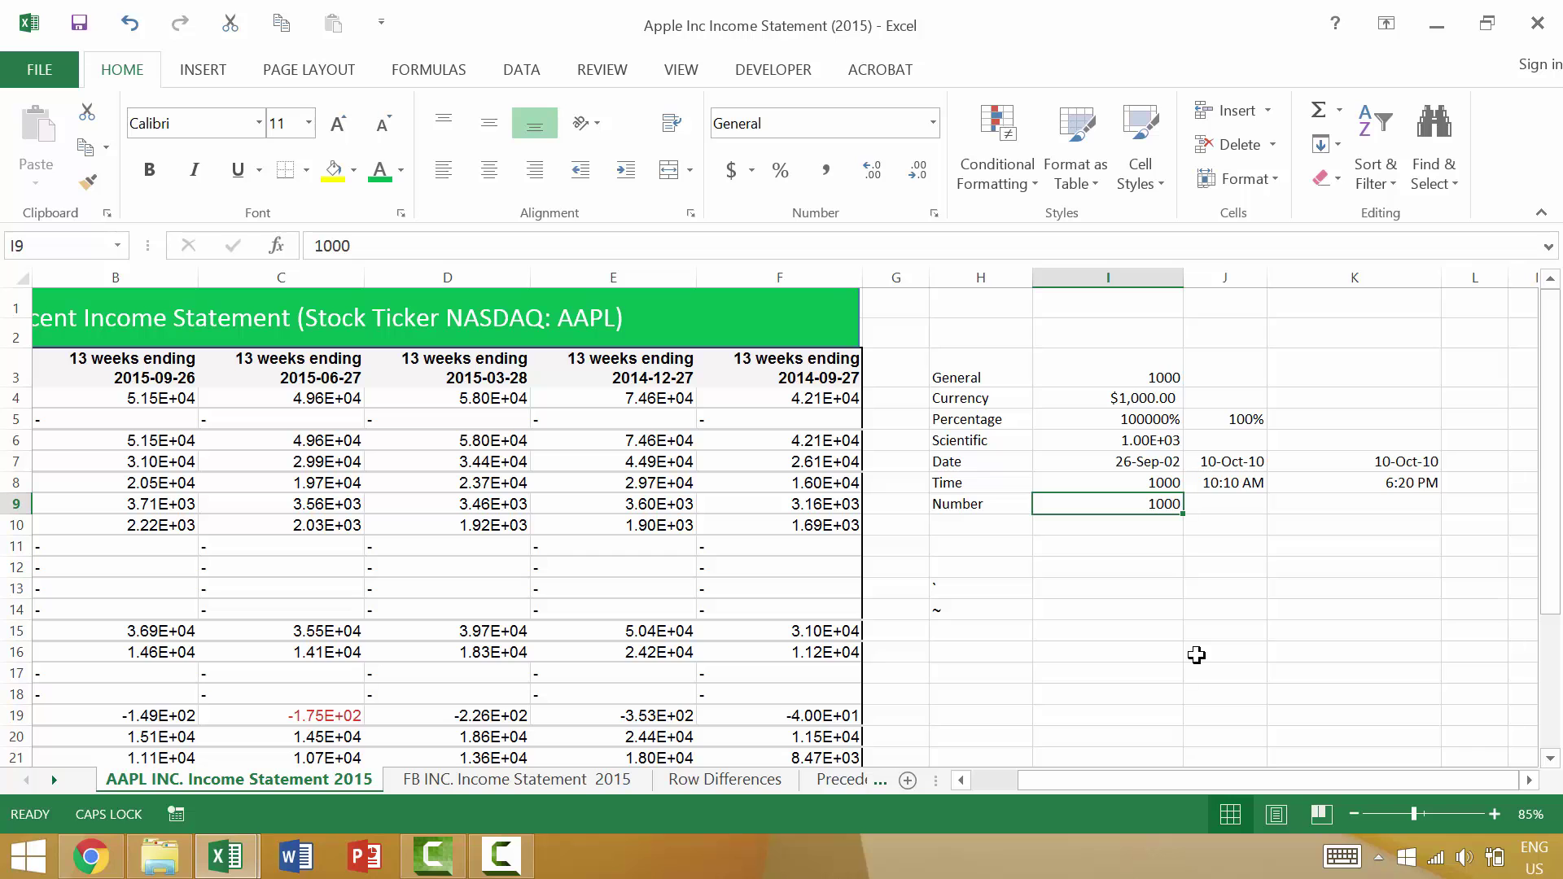
key("ctrl+shift+1")
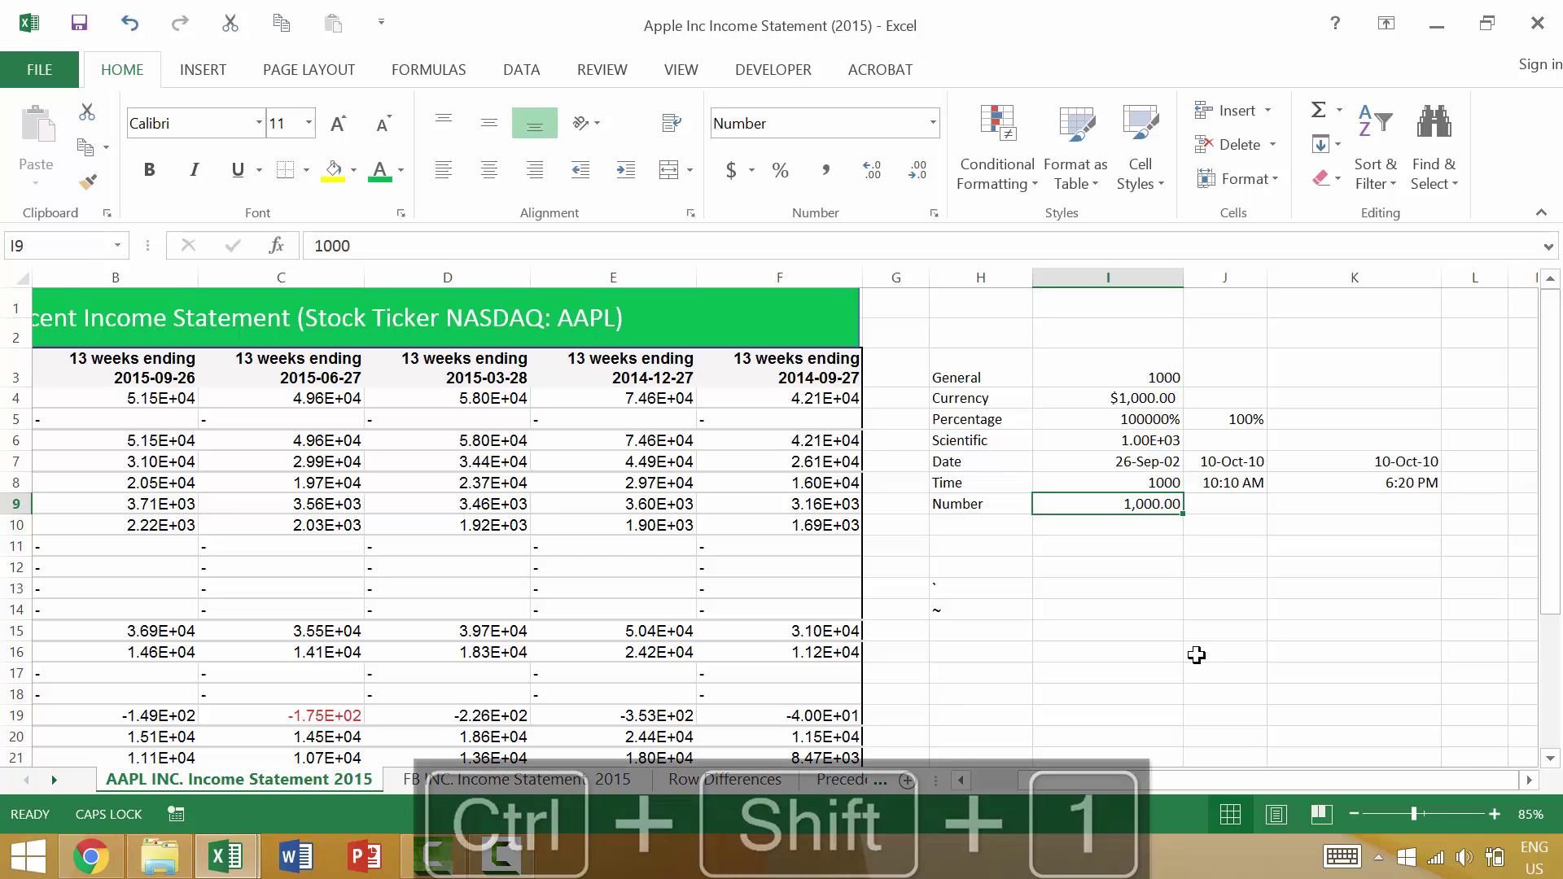
left_click(798, 501)
key("ctrl+a")
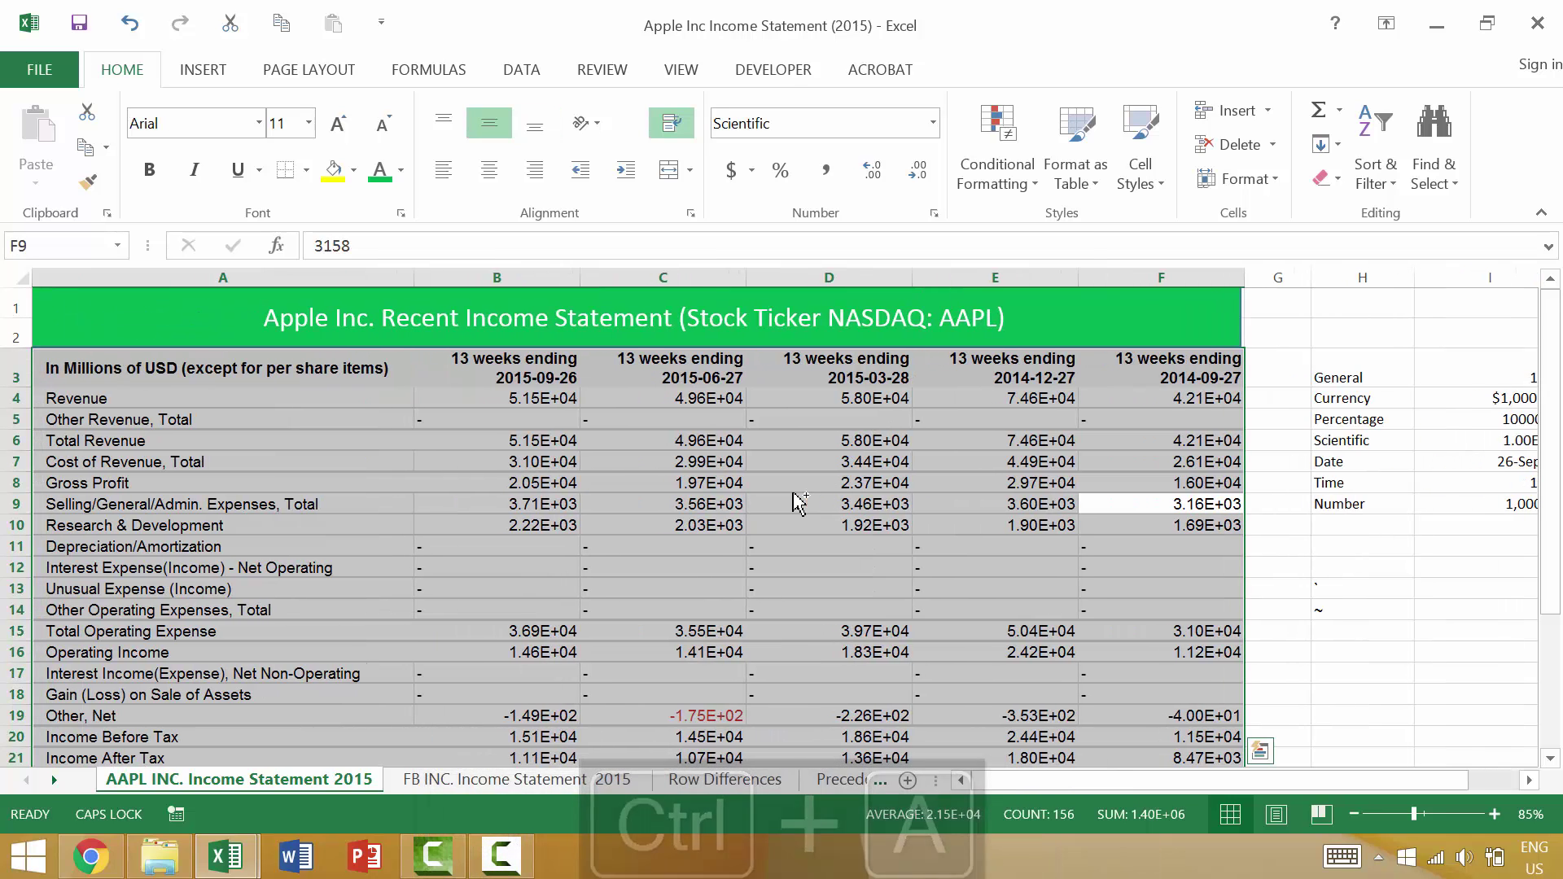
key("ctrl+shift+1")
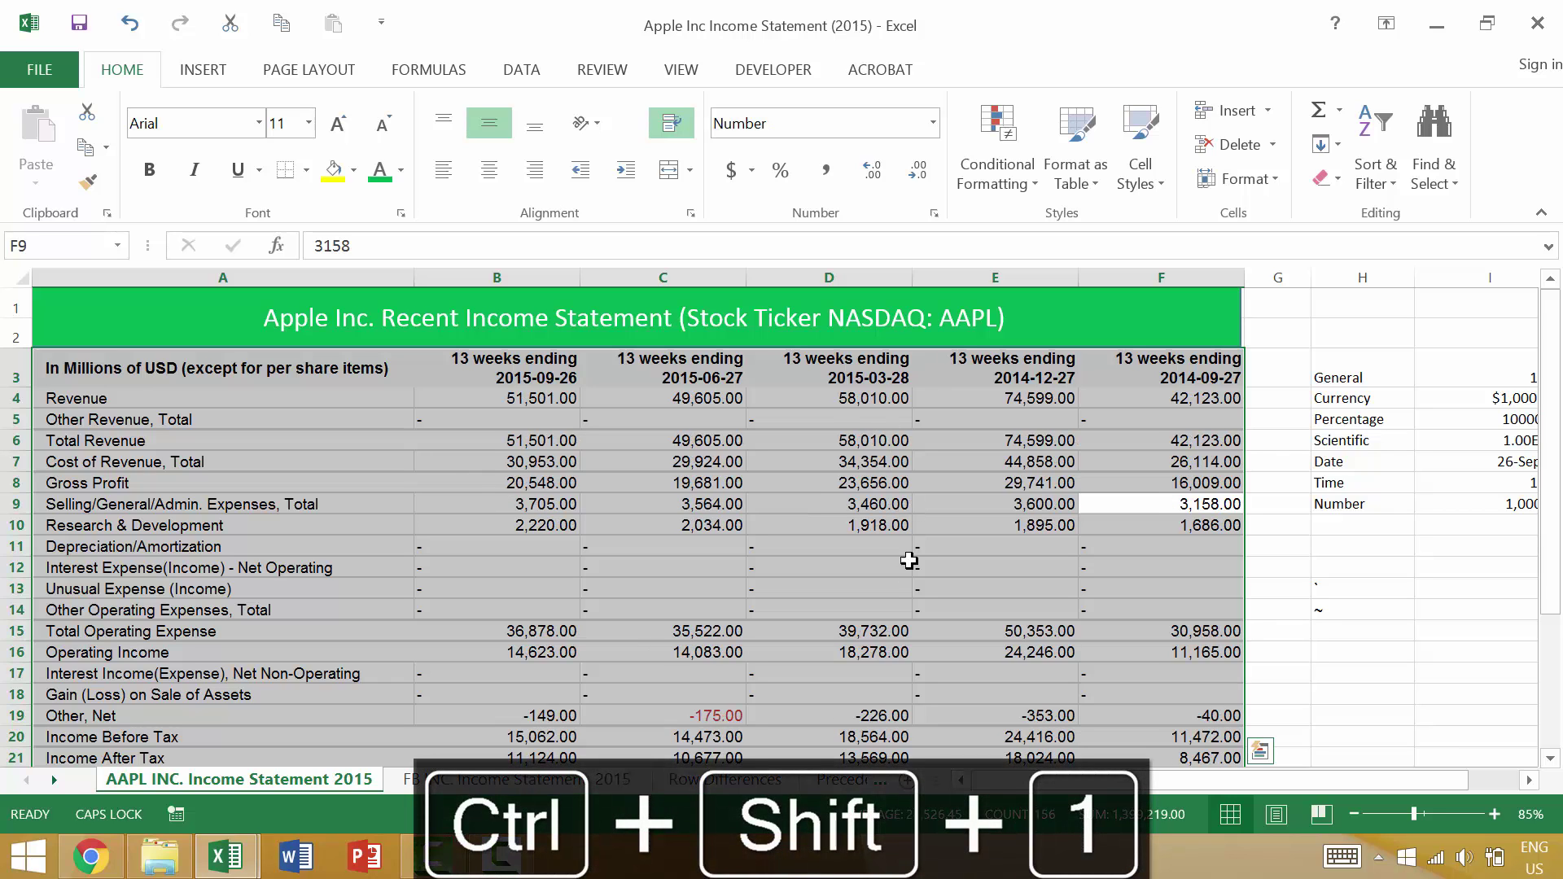
left_click(1045, 442)
scroll(1046, 441, "up", 5)
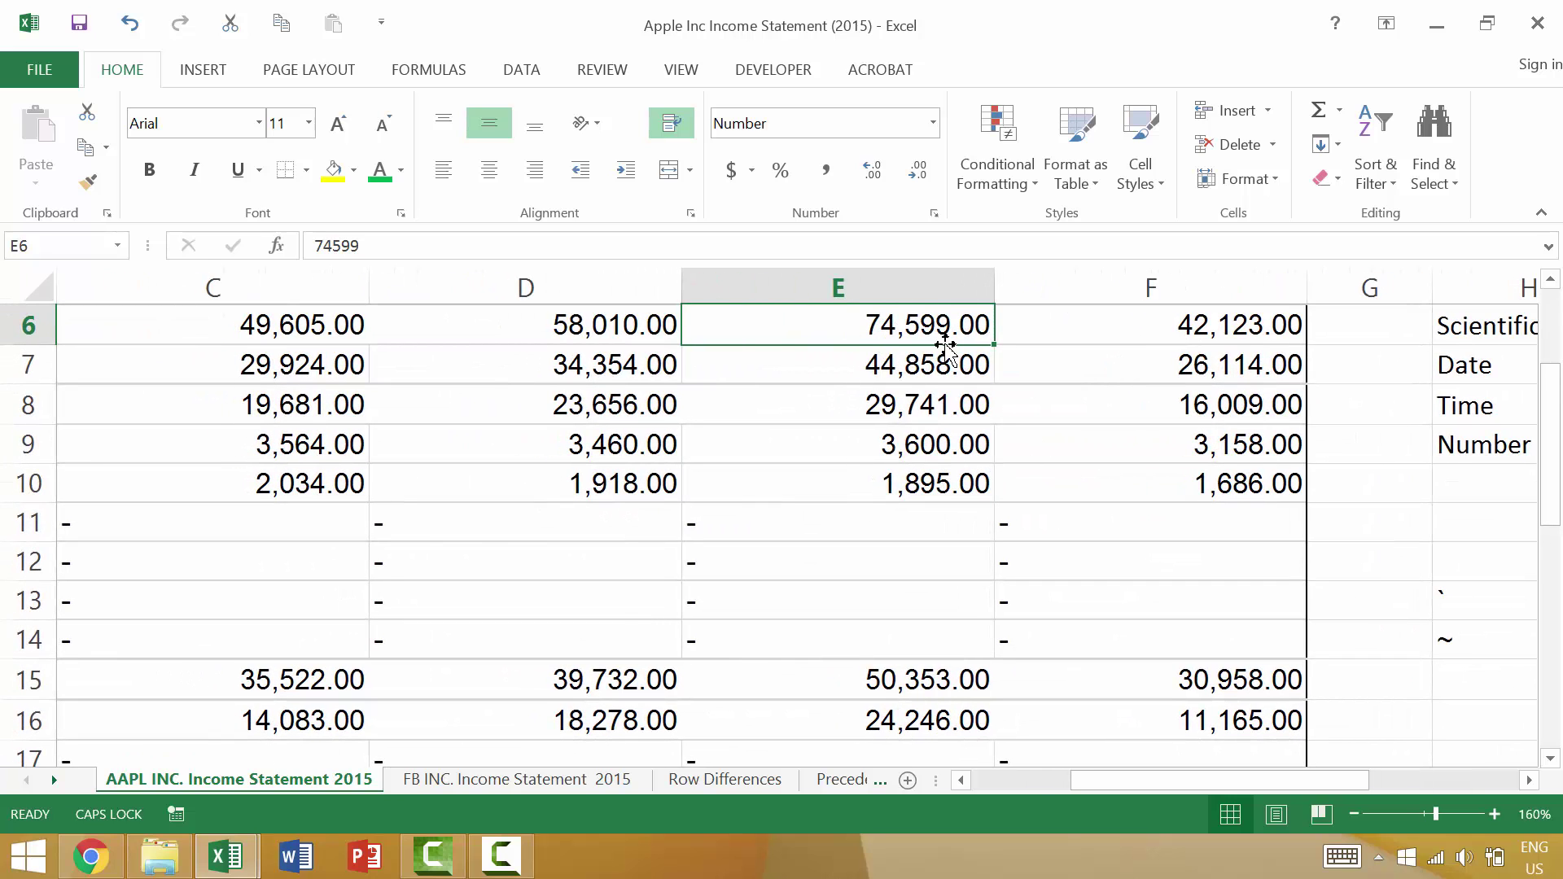
scroll(919, 391, "down", 5, "ctrl")
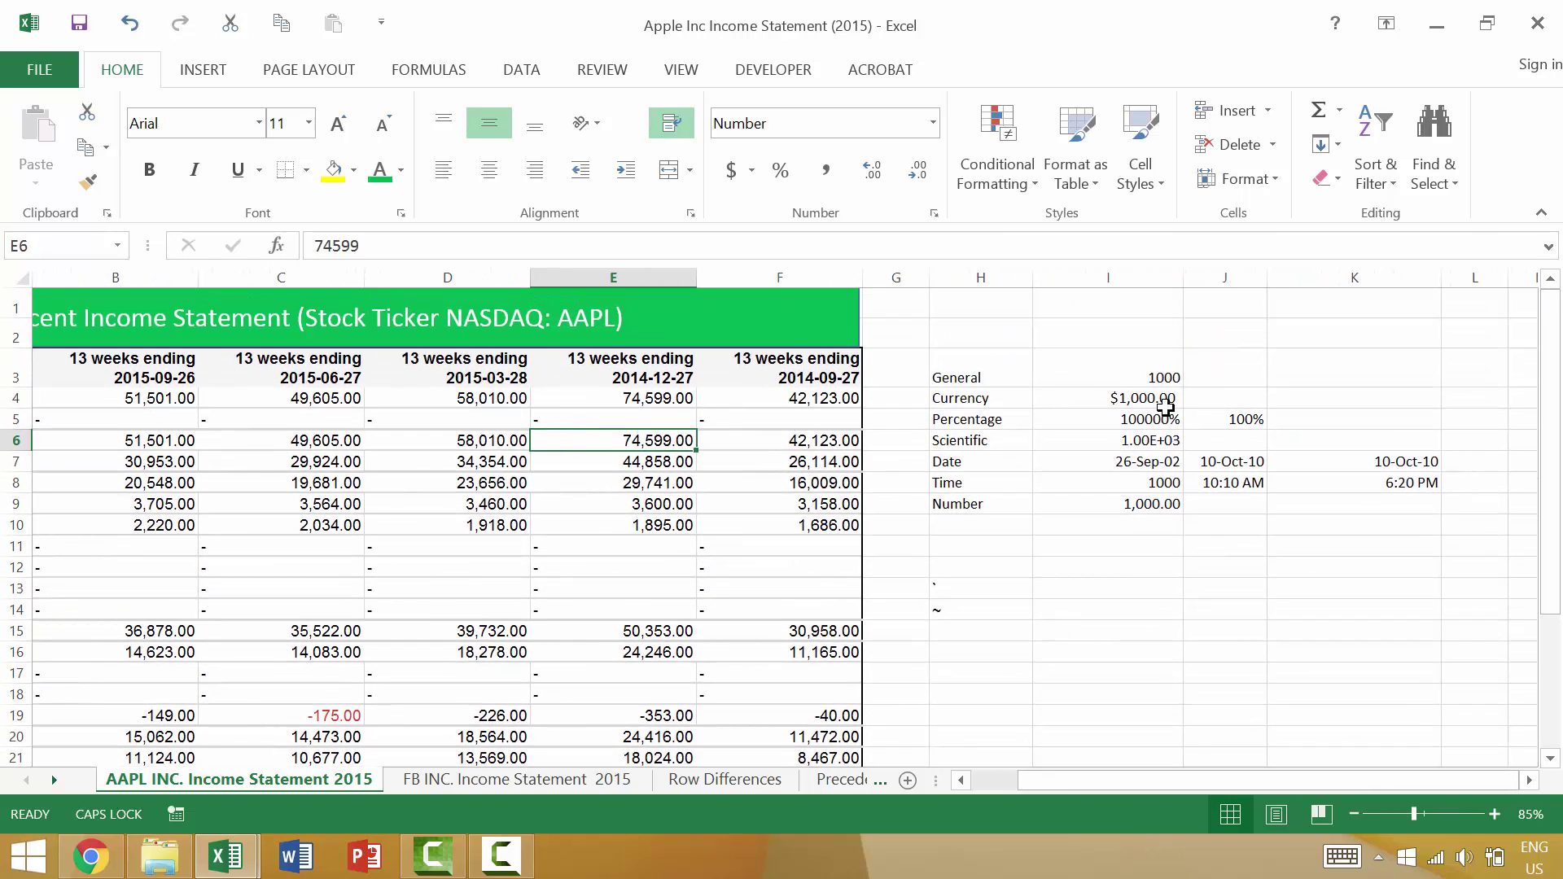
Cycle the entire income statement table through the General, Currency, Percentage and Scientific number formats.
left_click(682, 525)
key("ctrl+a")
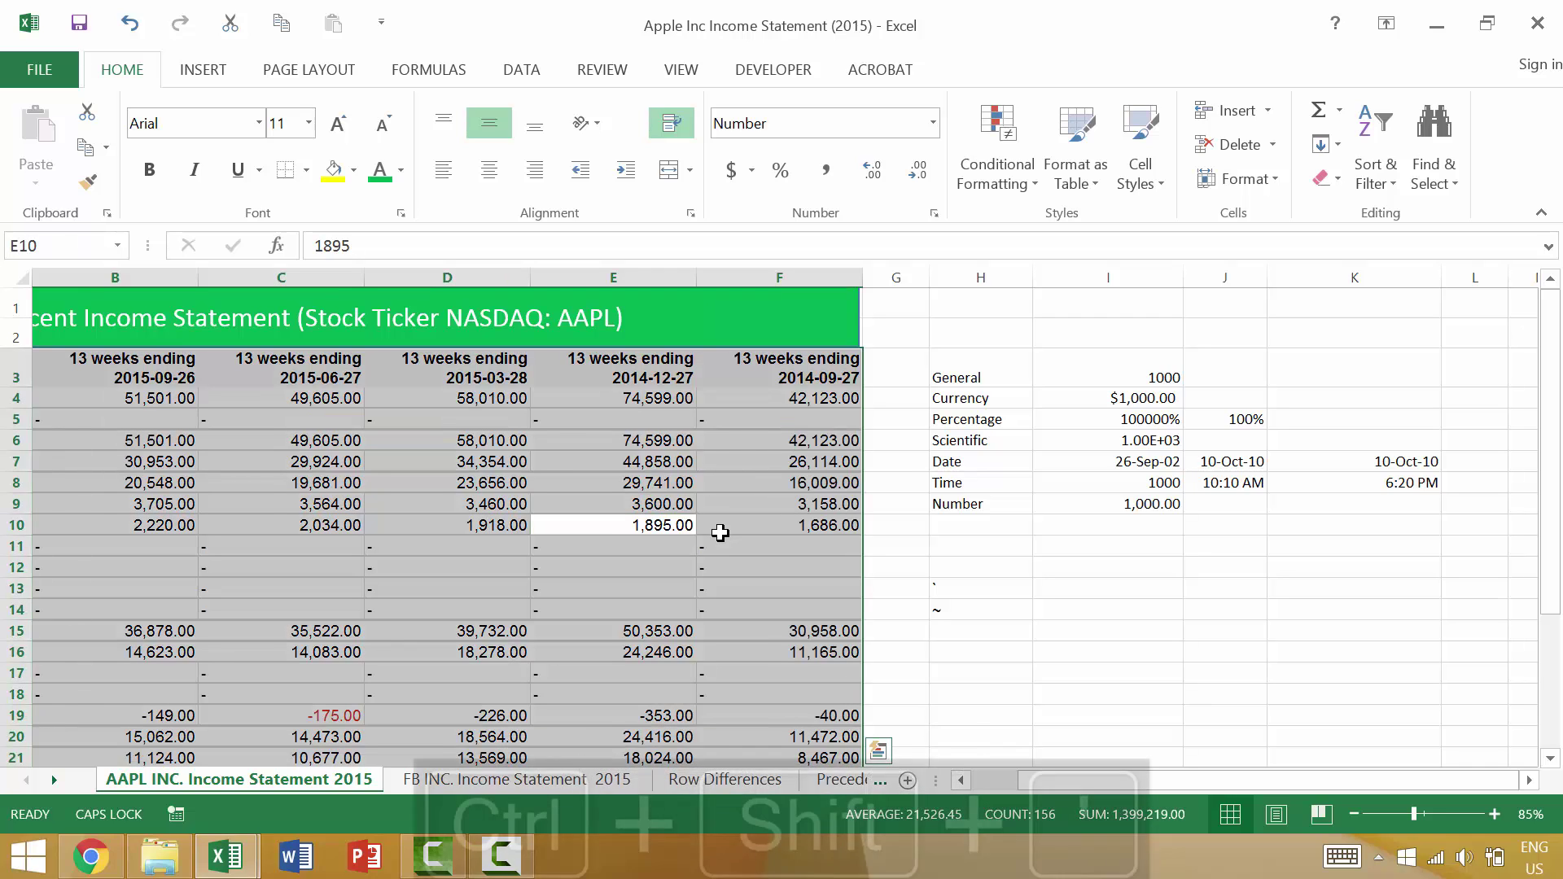
key("ctrl+shift+grave")
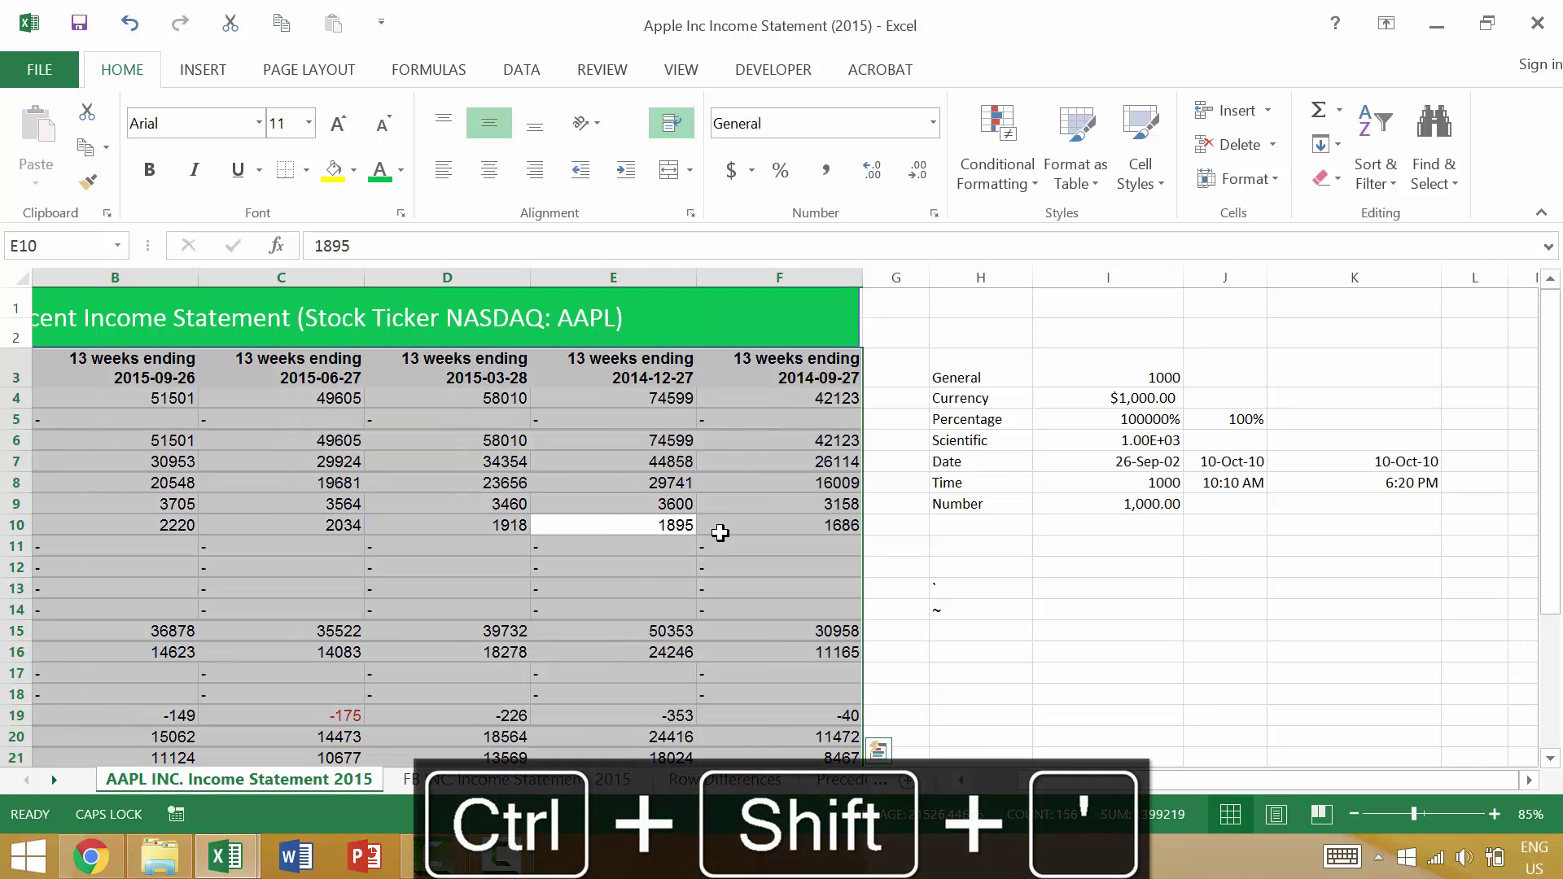
key("ctrl+shift+4")
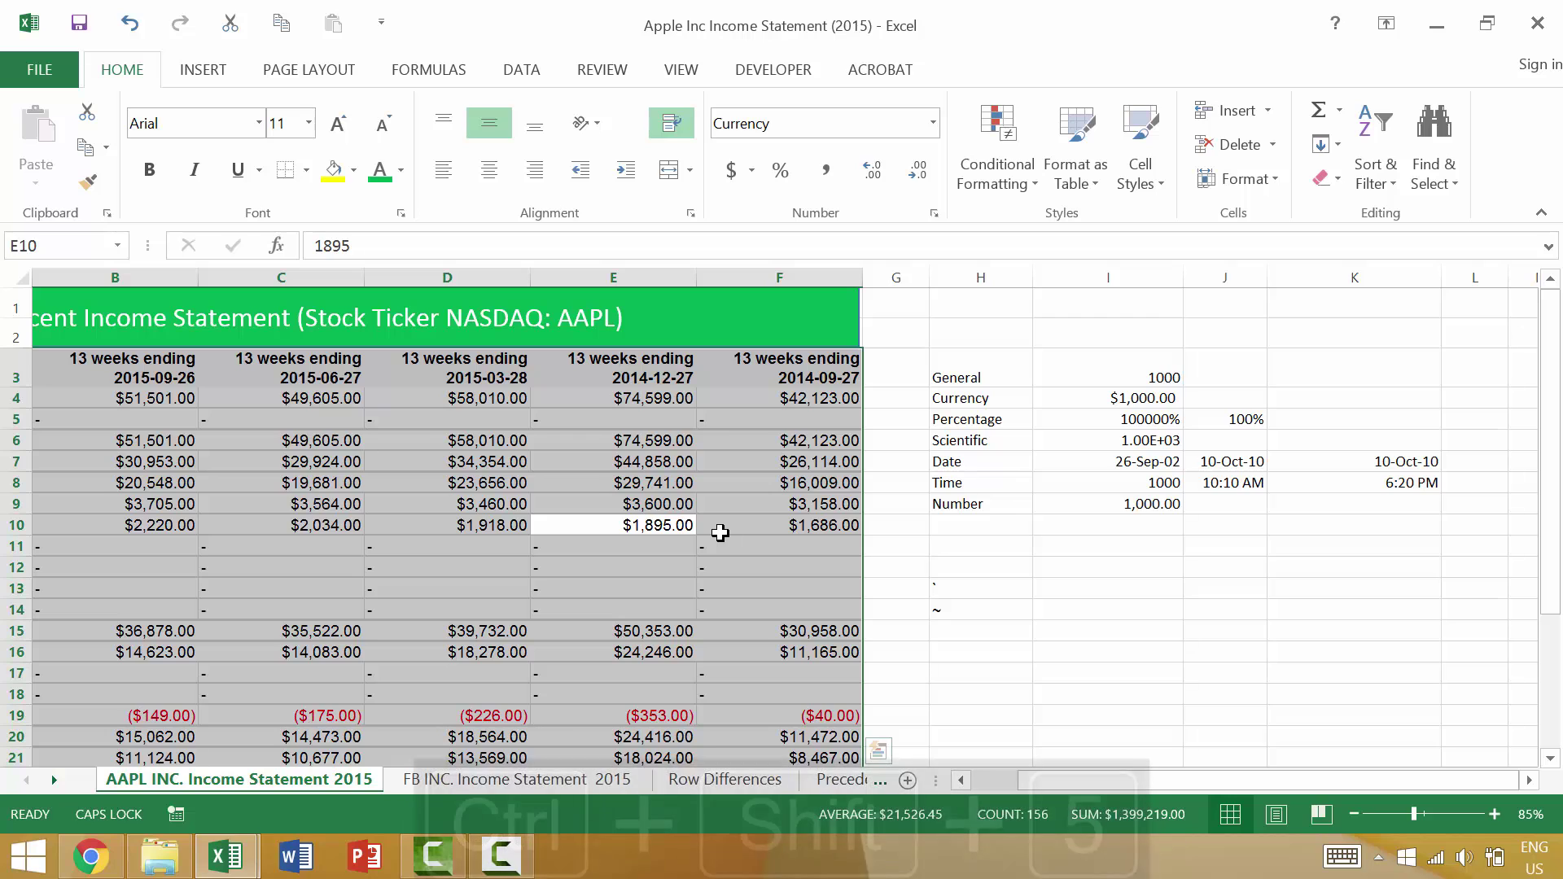
key("ctrl+shift+5")
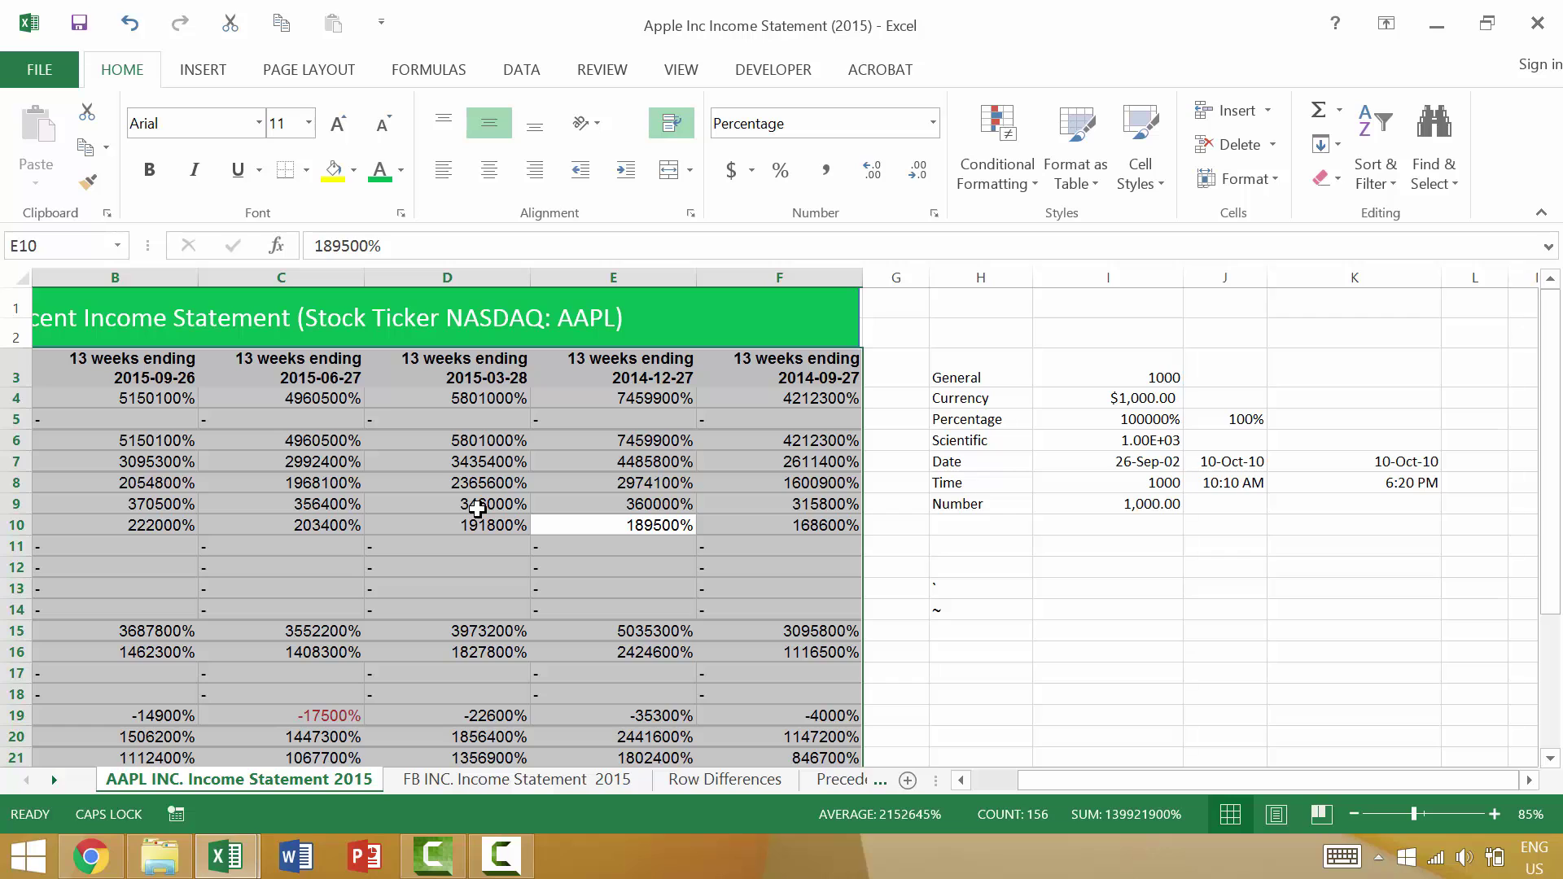
key("ctrl+shift+6")
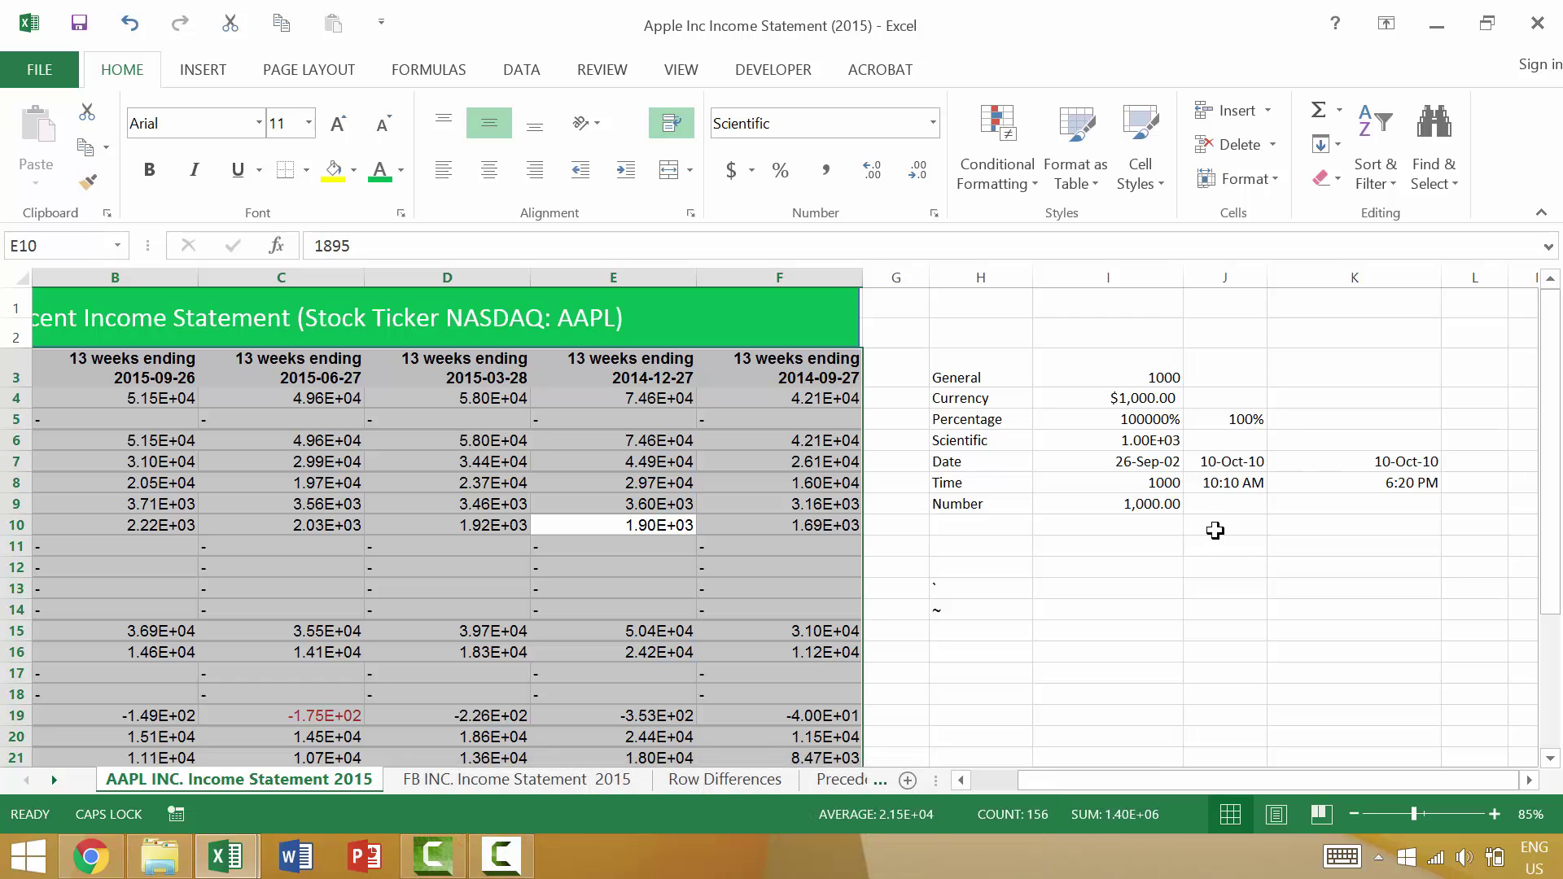
Enter the date 11/11/2014 in J11 and apply the day-month-year date format to it.
left_click(1257, 551)
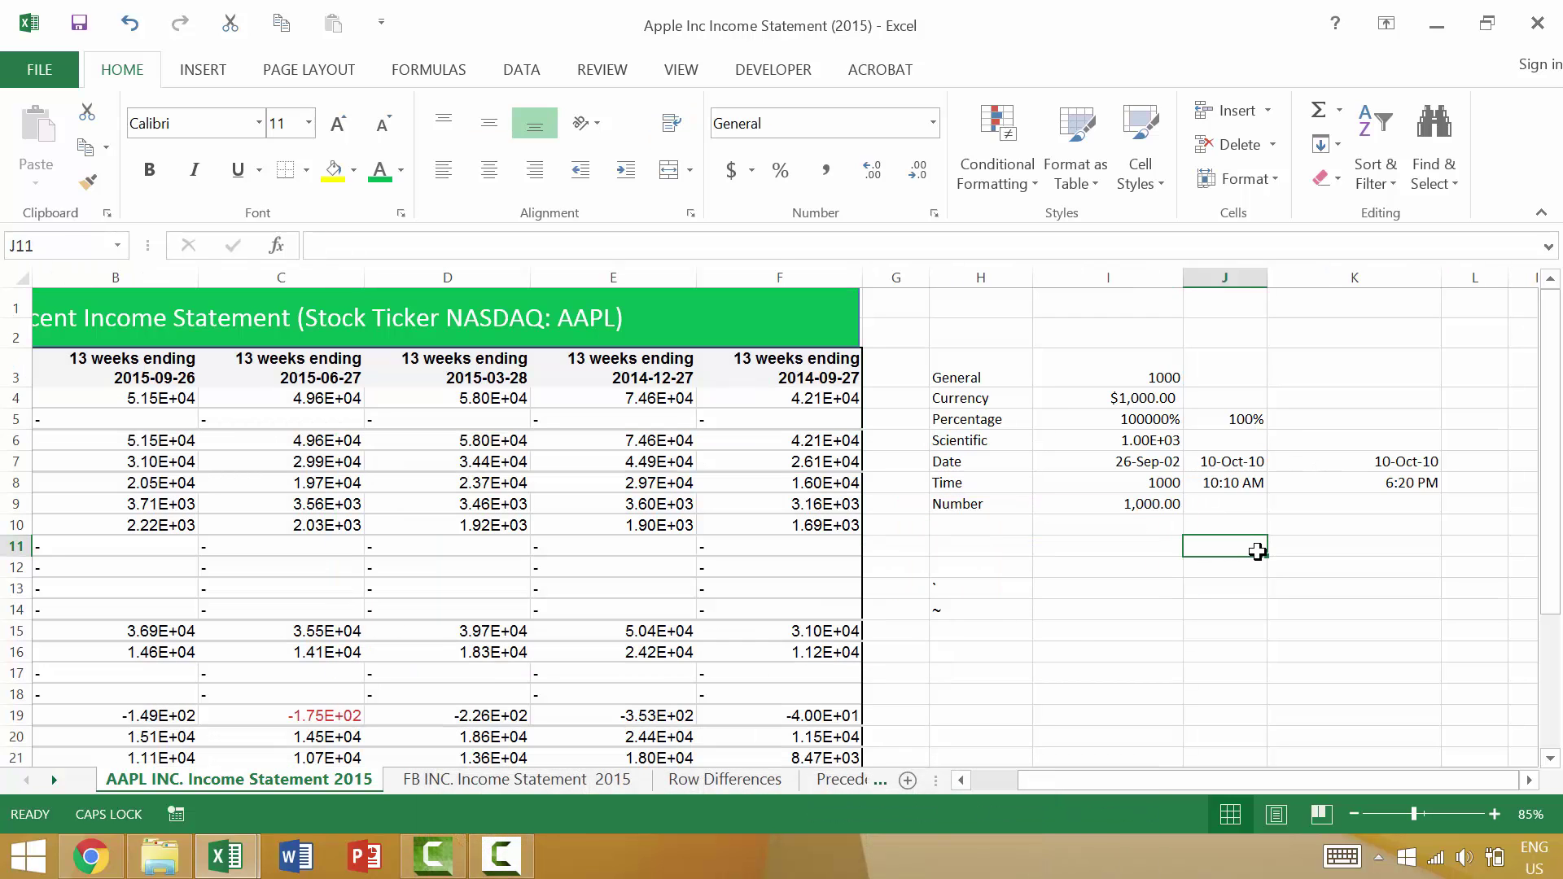
type("0")
key("BackSpace")
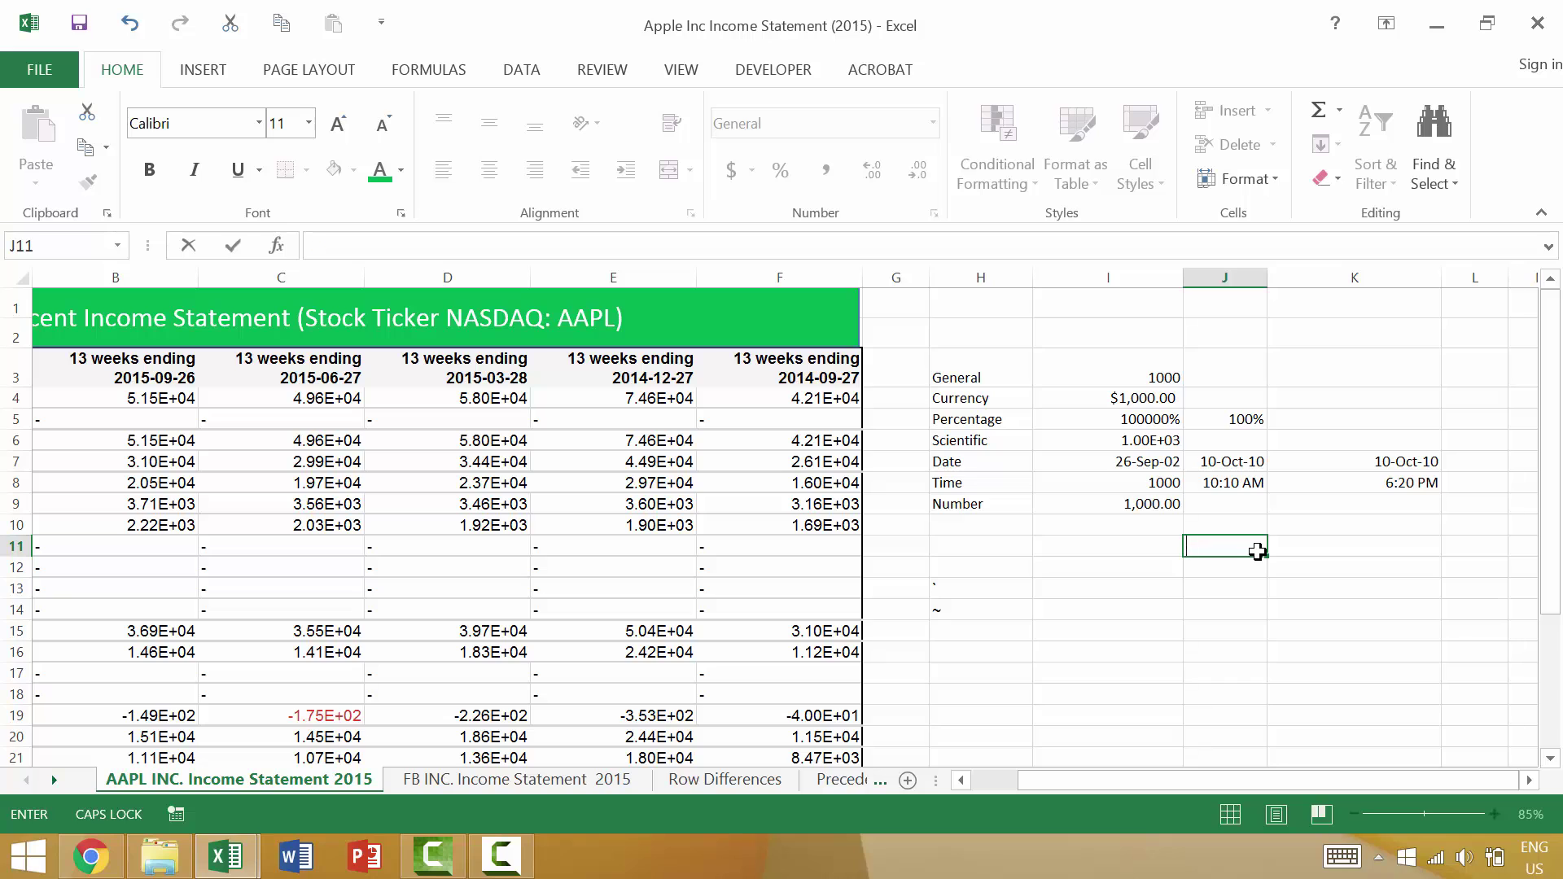
type("11/11/2014")
key("ctrl+Return")
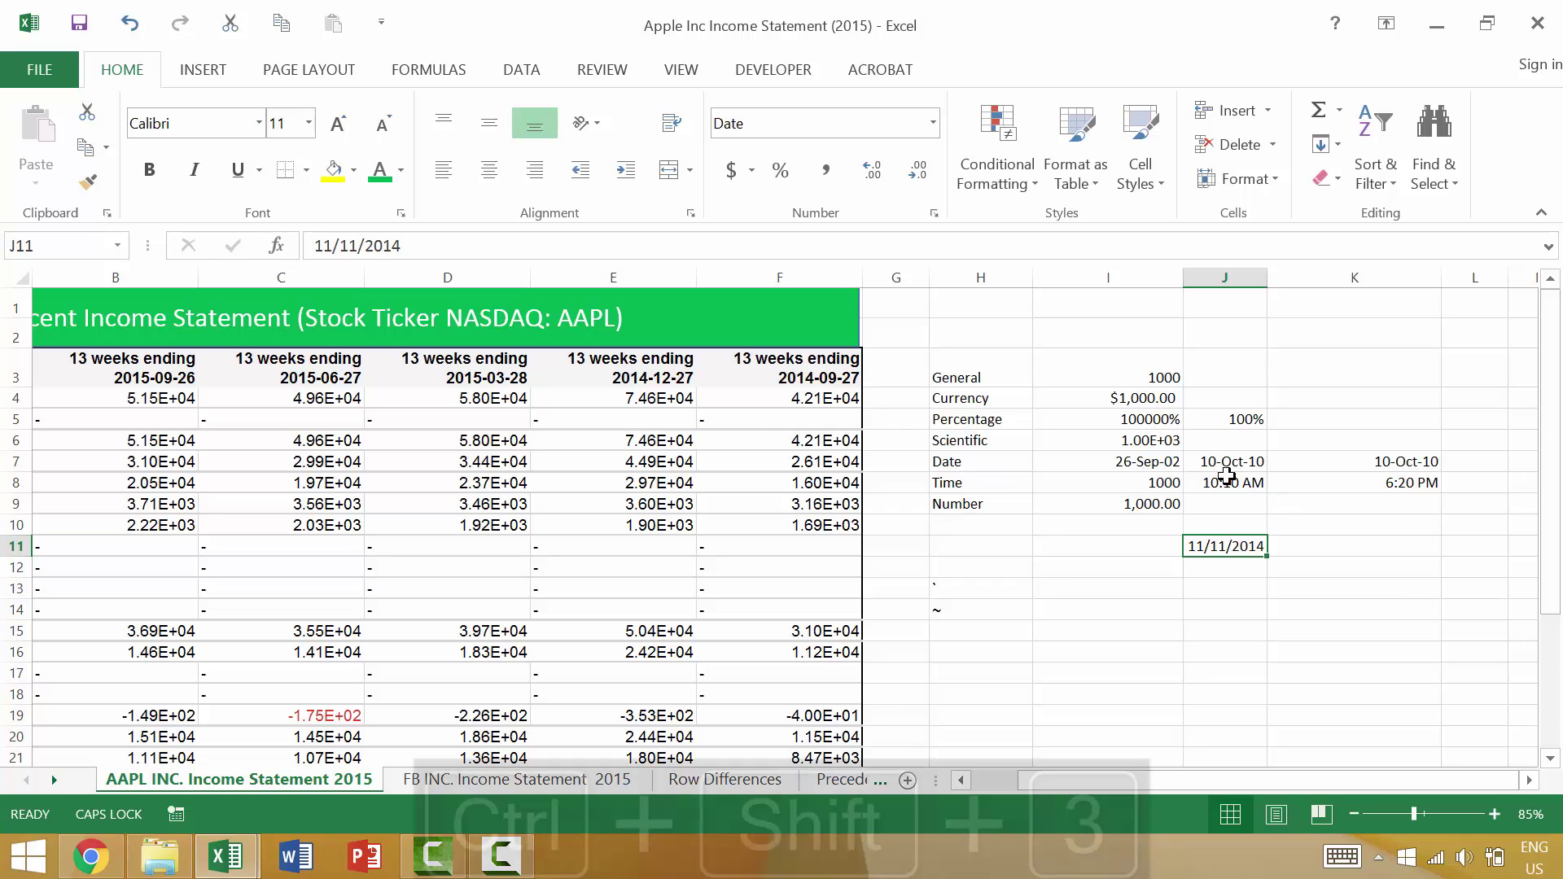
key("ctrl+shift+3")
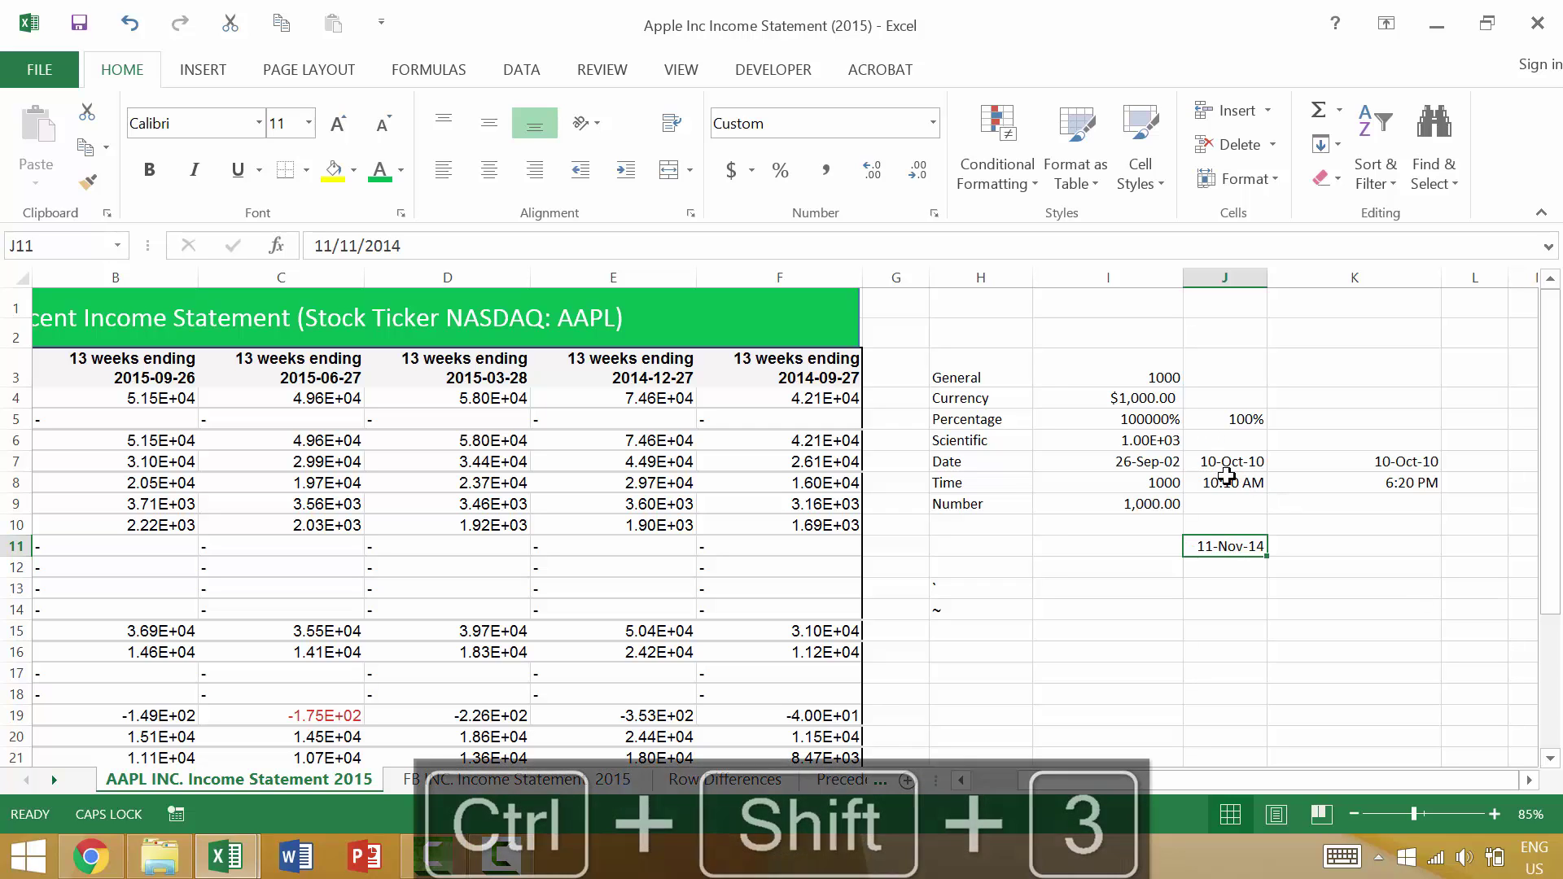
Enter the time 23:23 in J12 and apply the AM/PM time format to it.
left_click(1229, 573)
type("23")
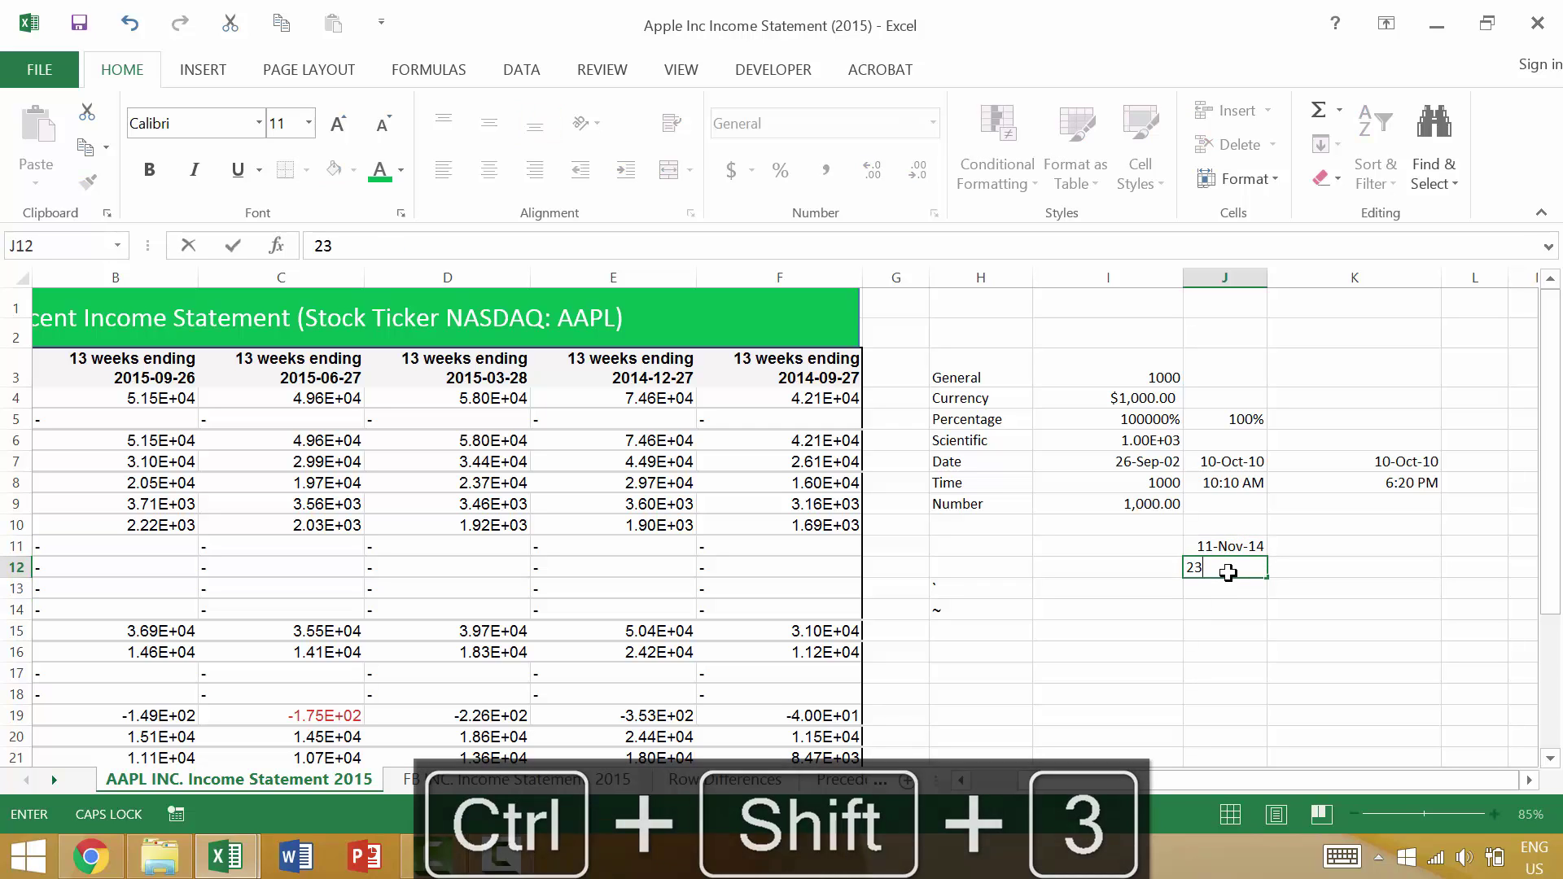
type(":23")
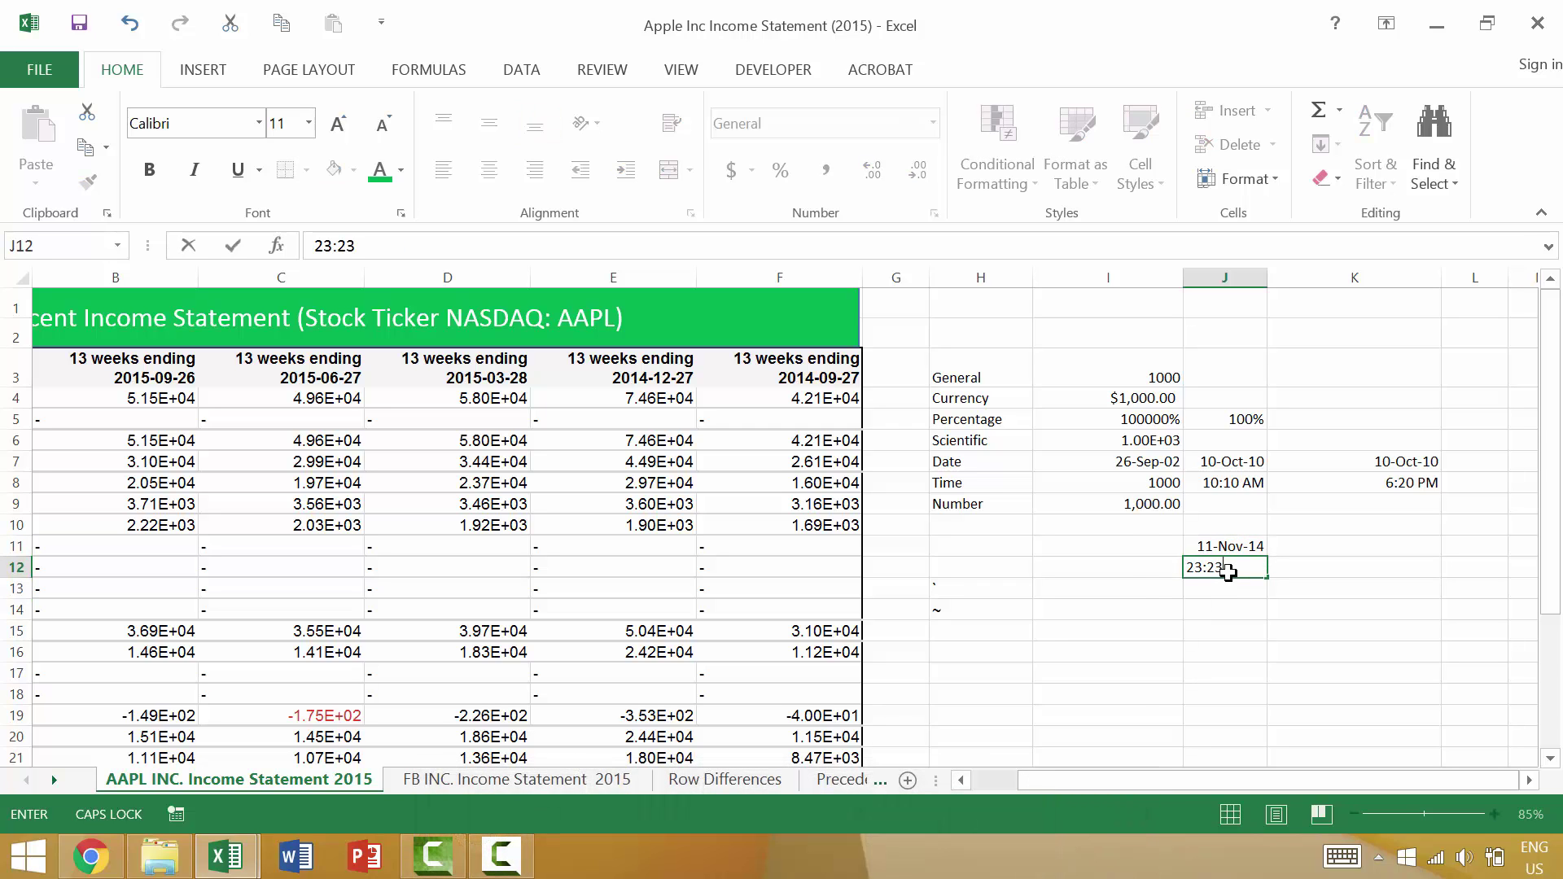
key("Return")
left_click(1228, 573)
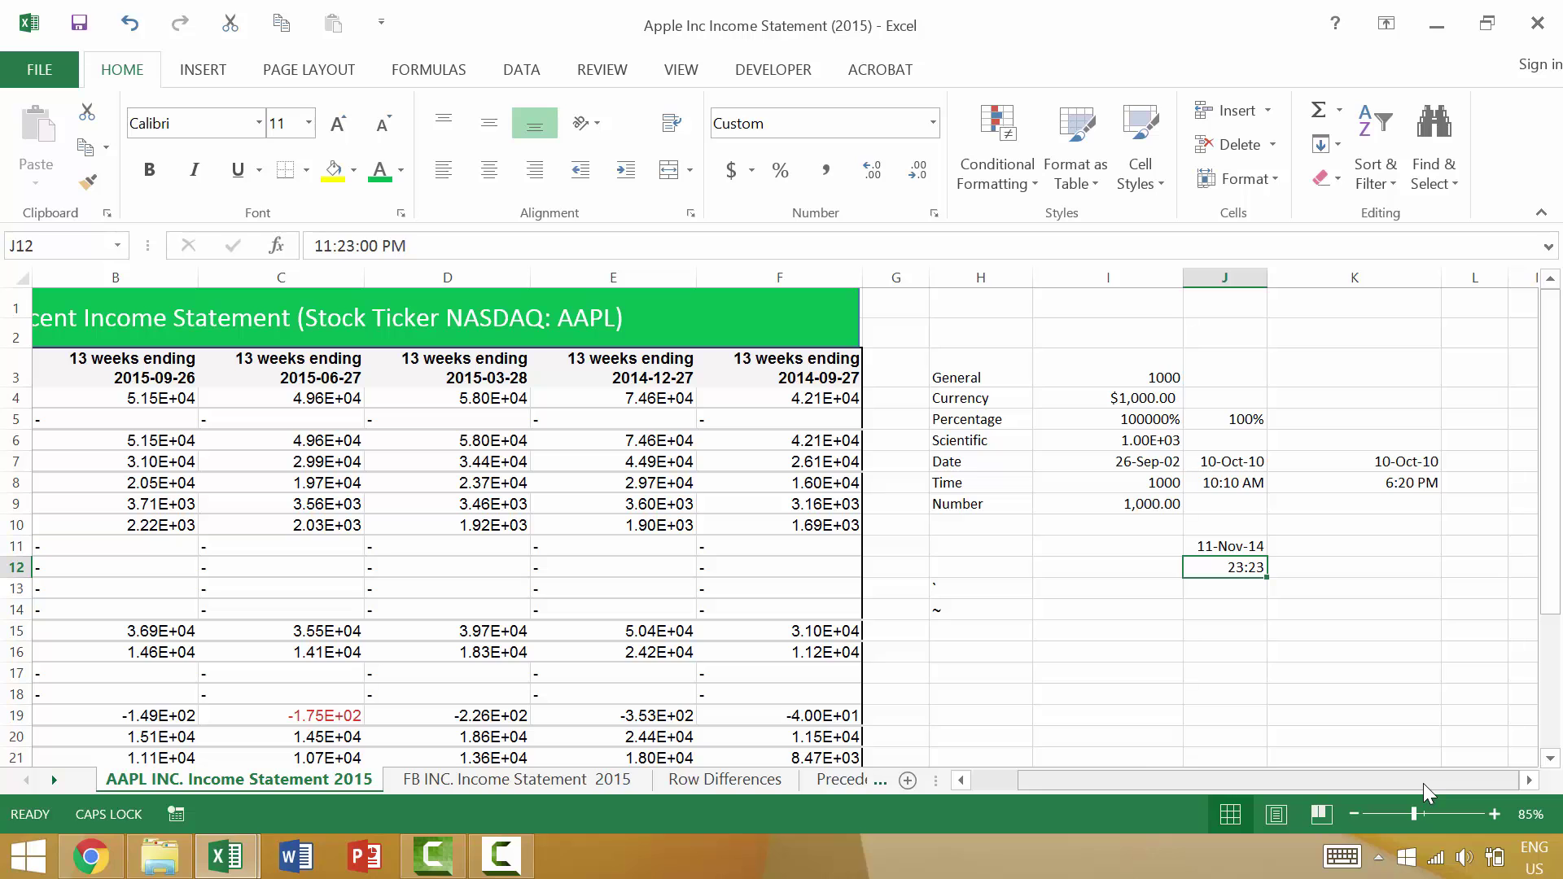
key("ctrl+shift+2")
key("Return")
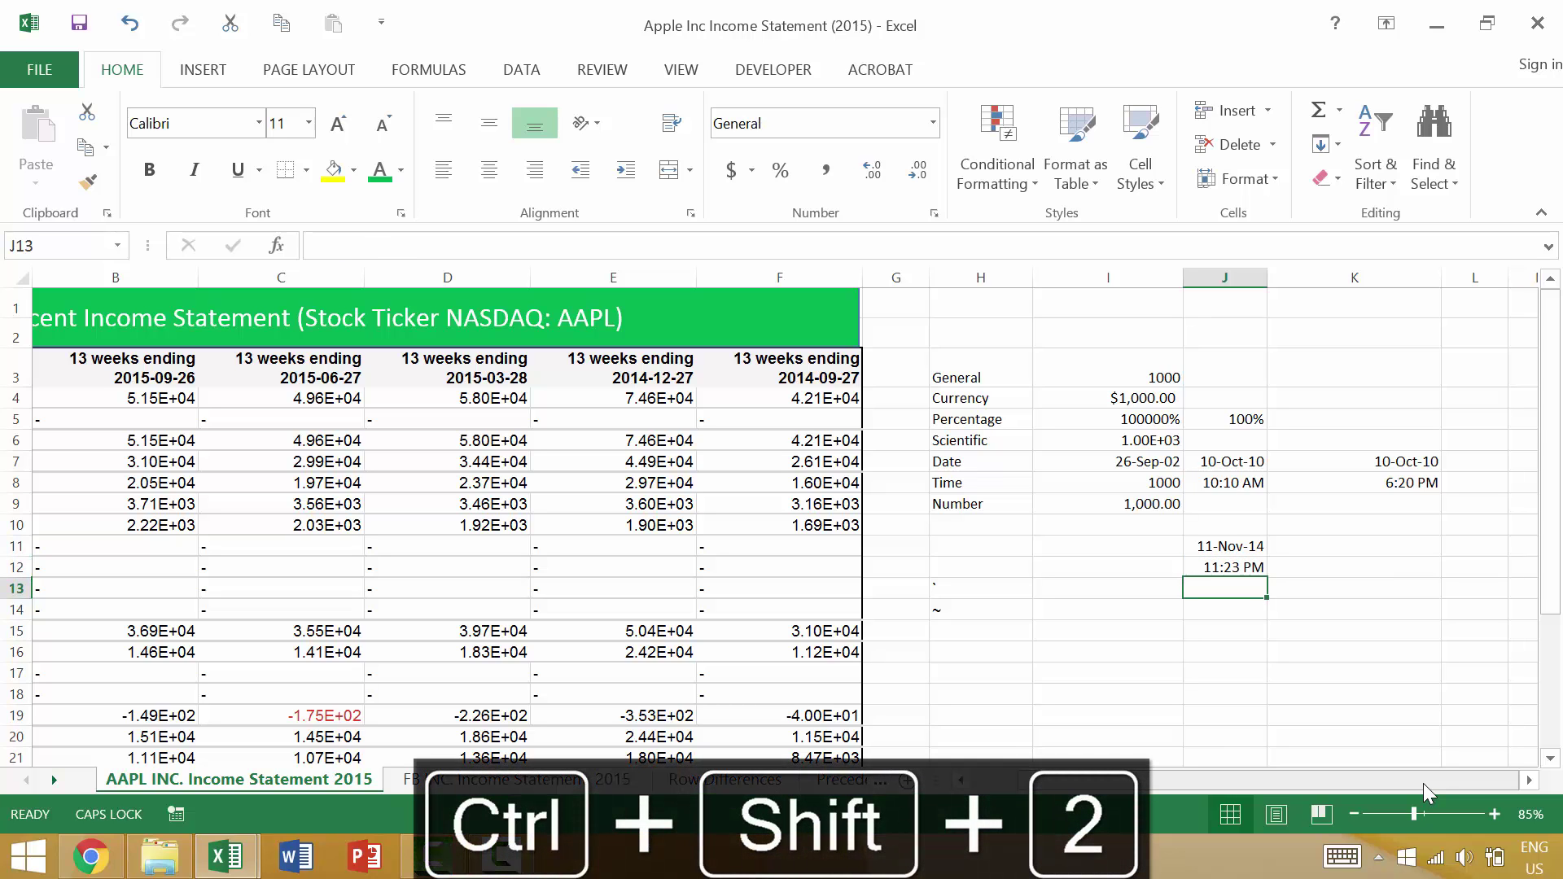
key("Up")
Apply the Number format with thousands separator and two decimals to the entire Apple income statement table.
left_click(326, 480)
key("ctrl+a")
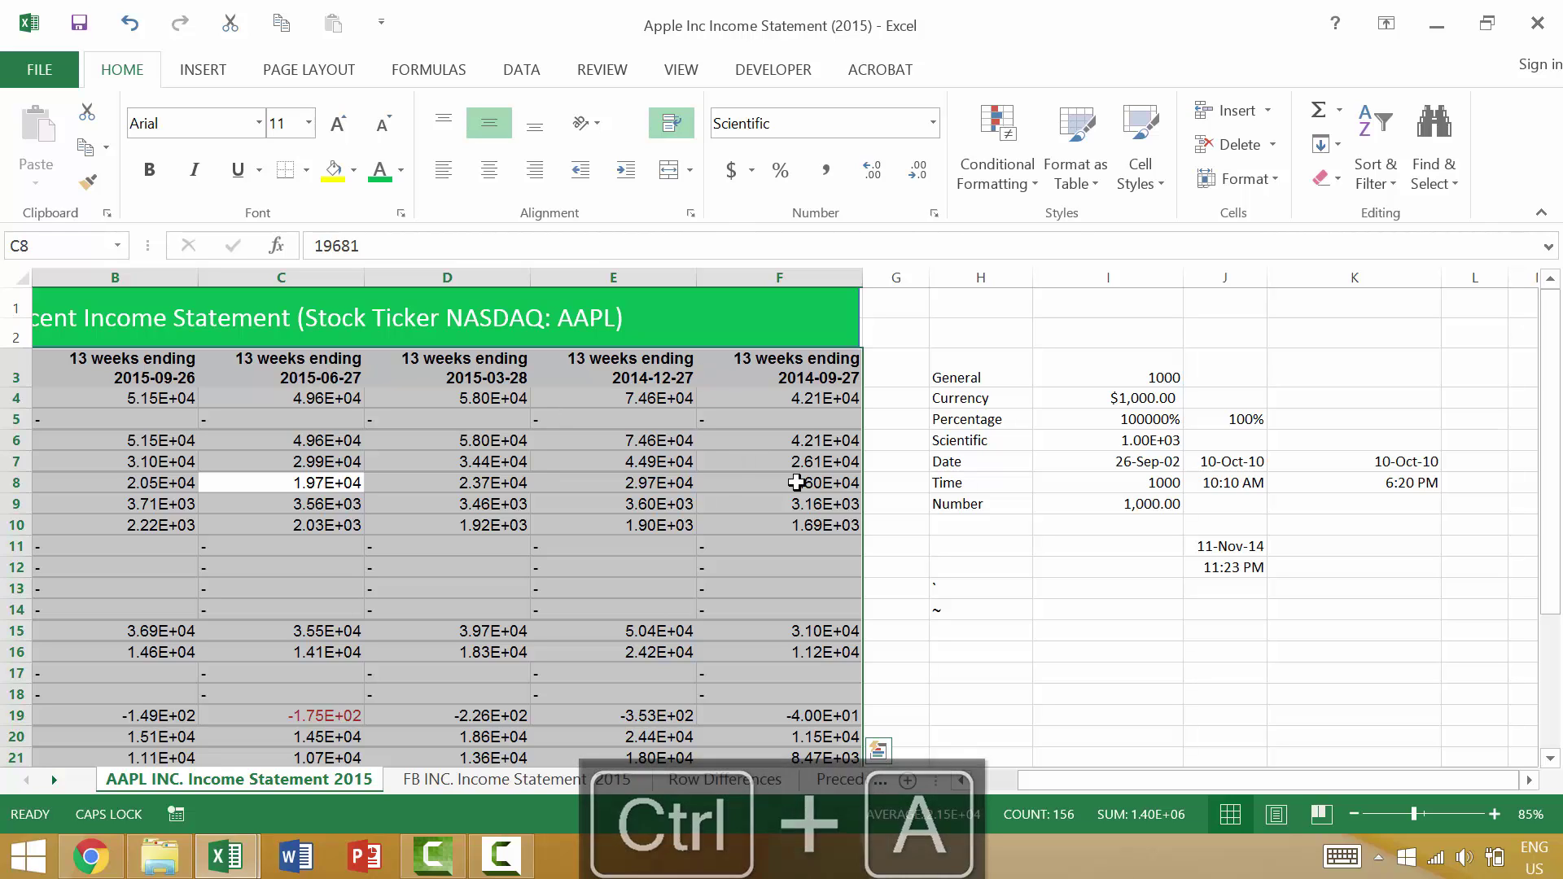
key("ctrl+shift+1")
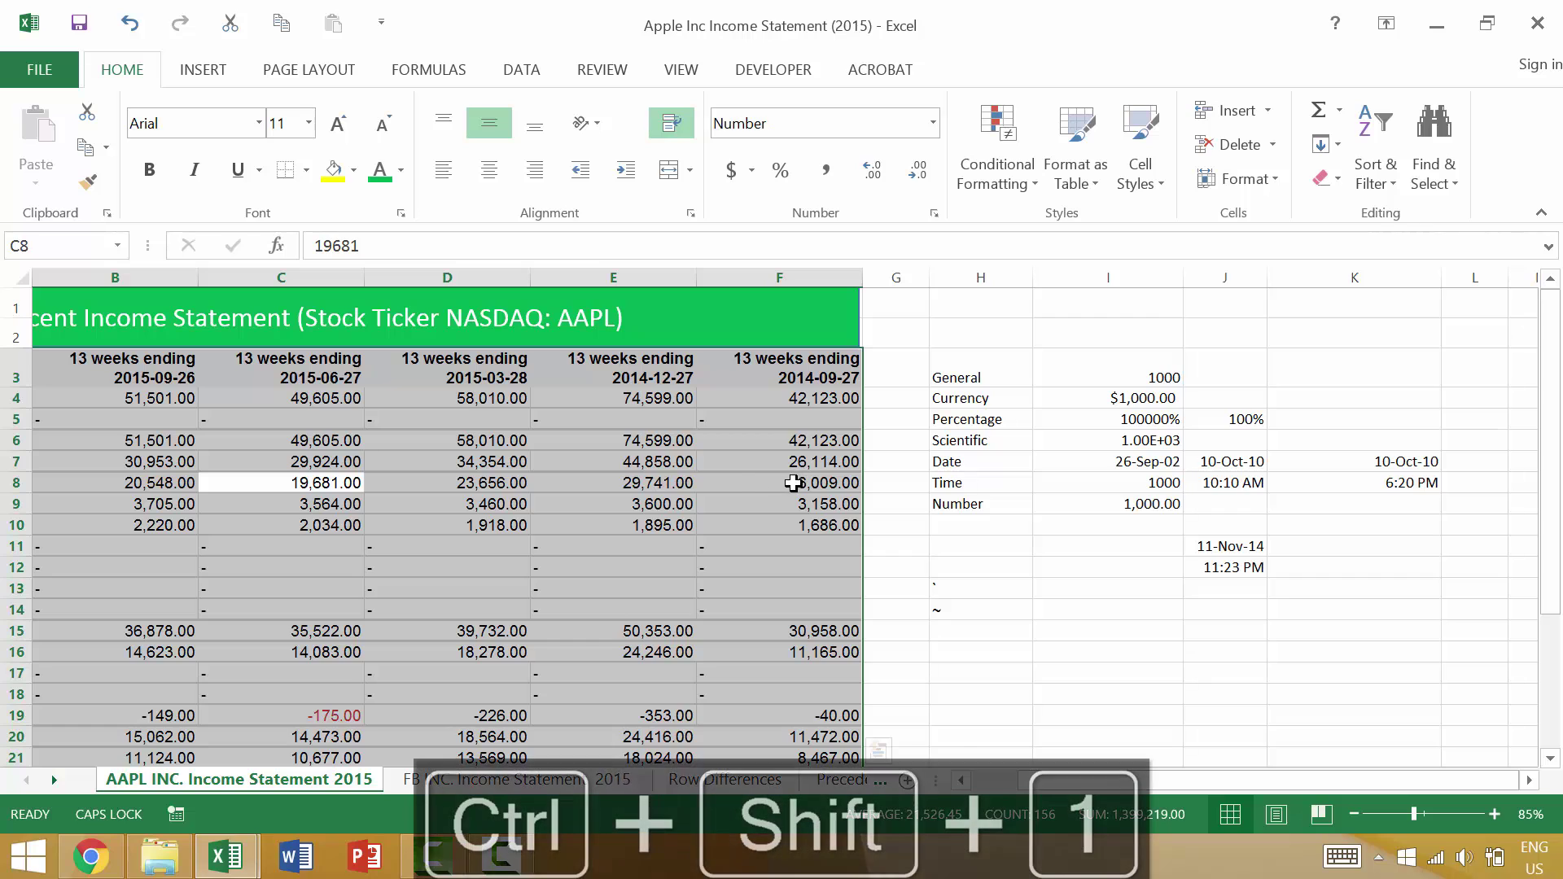